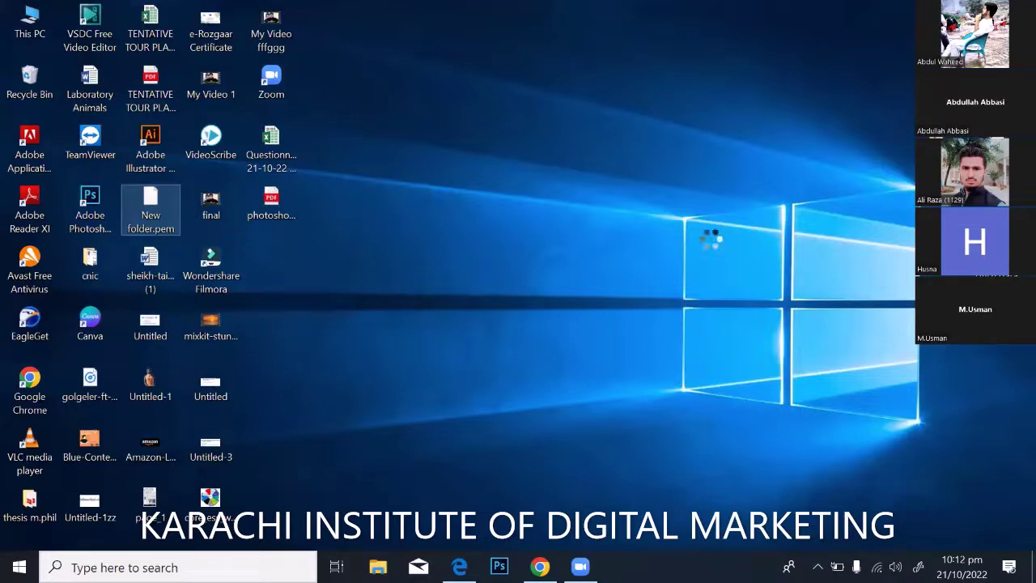
Launch Adobe Photoshop from the desktop and set the marquee selection feather to 0 px
key("Left")
key("Return")
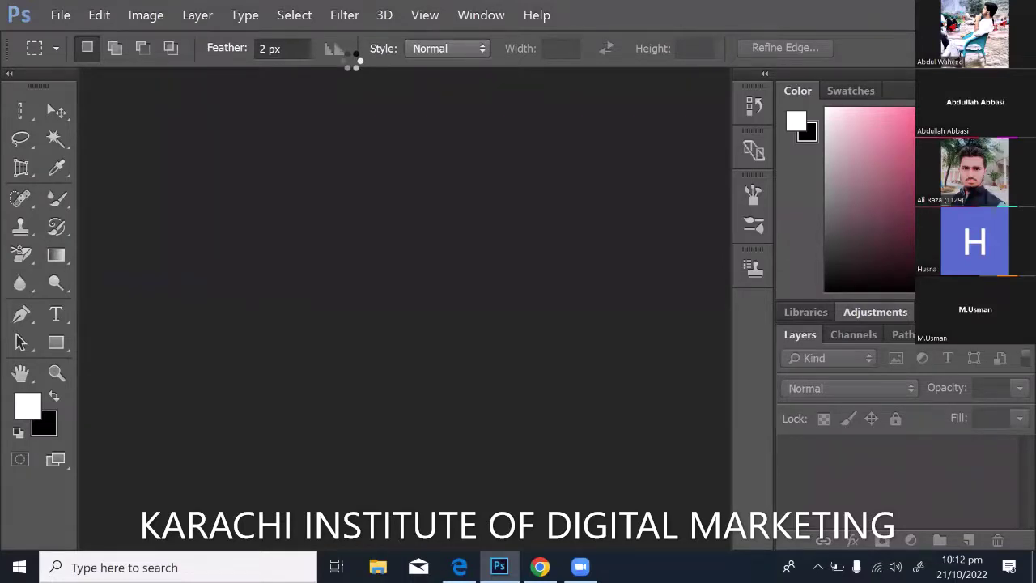
left_click(286, 49)
type("0")
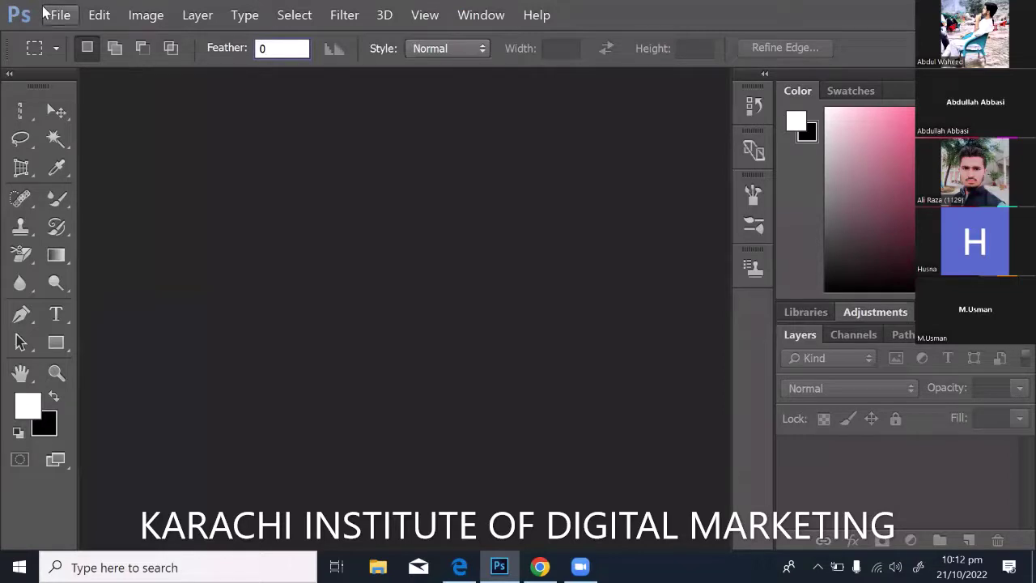
Start a new document and choose Pixels as its width unit
left_click(56, 21)
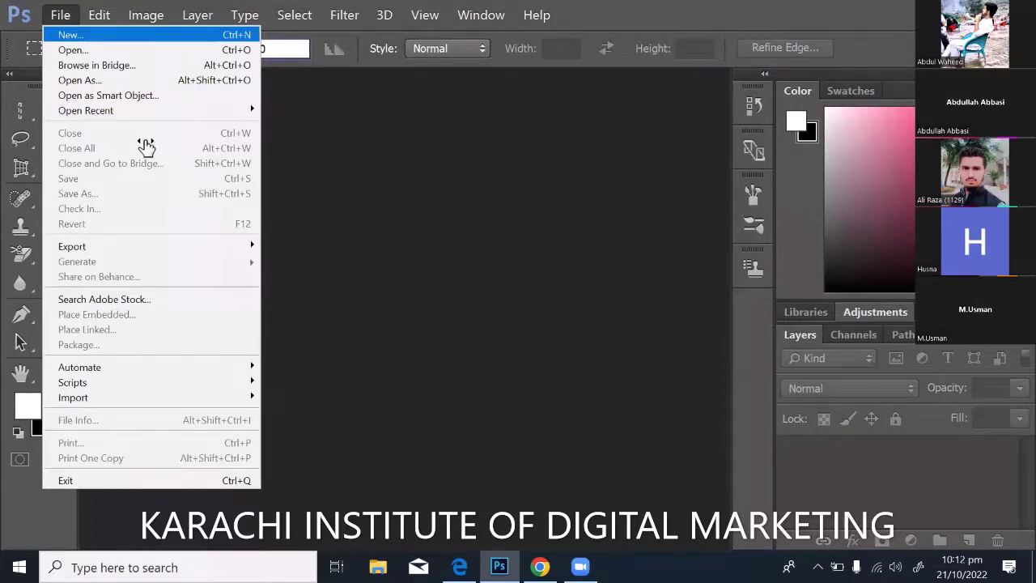
key("Return")
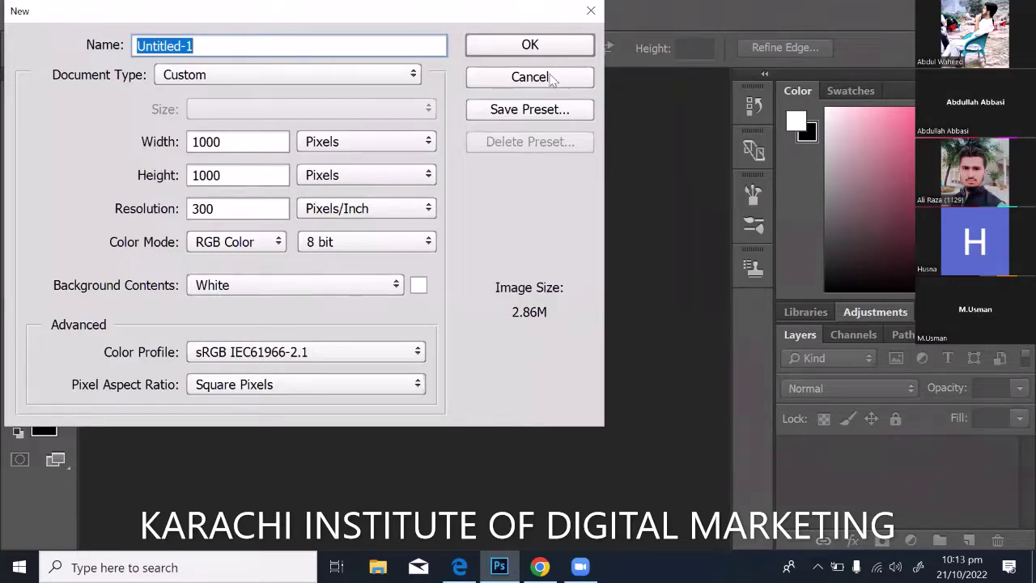
left_click(678, 144)
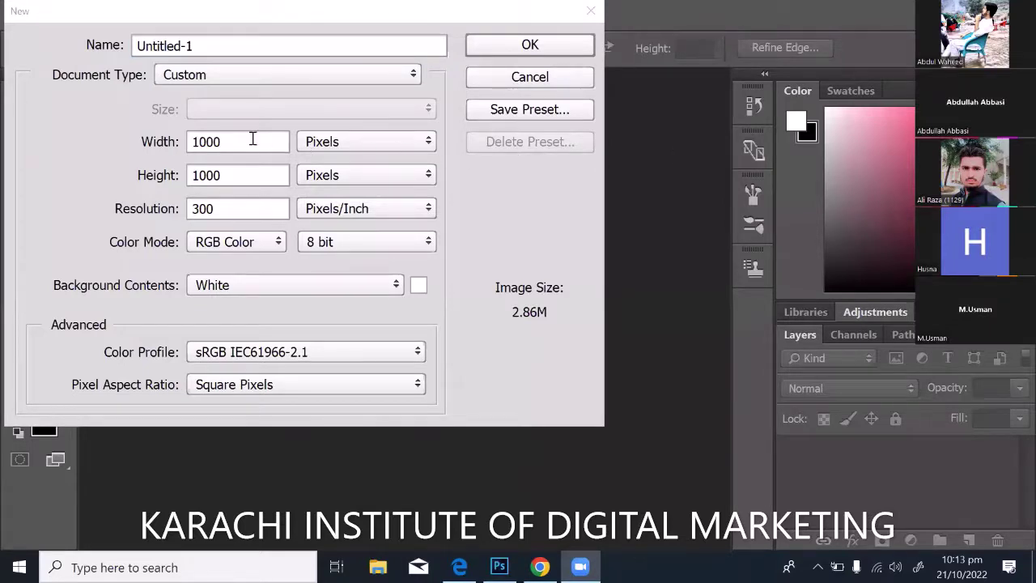
left_click(307, 154)
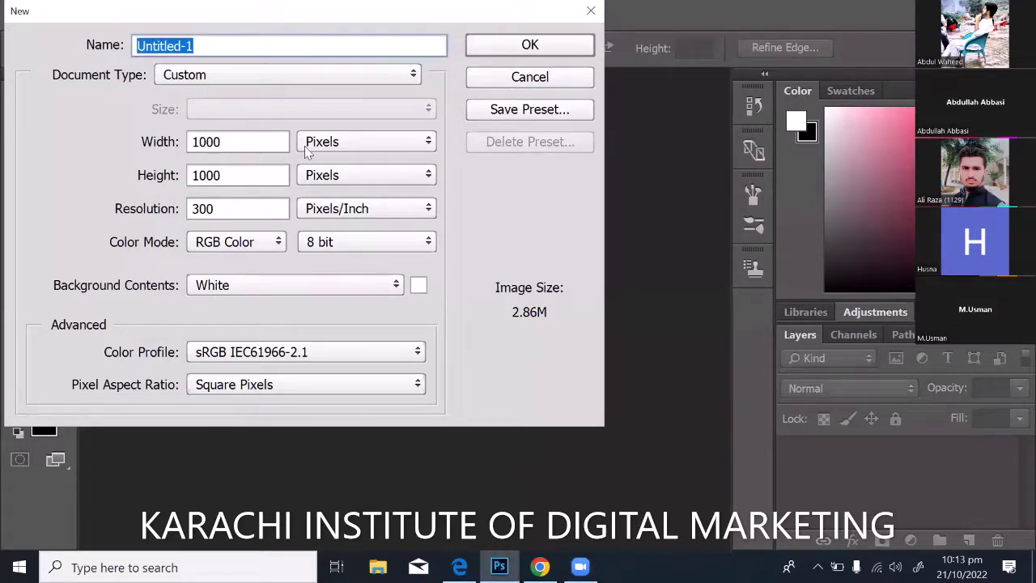
left_click(320, 144)
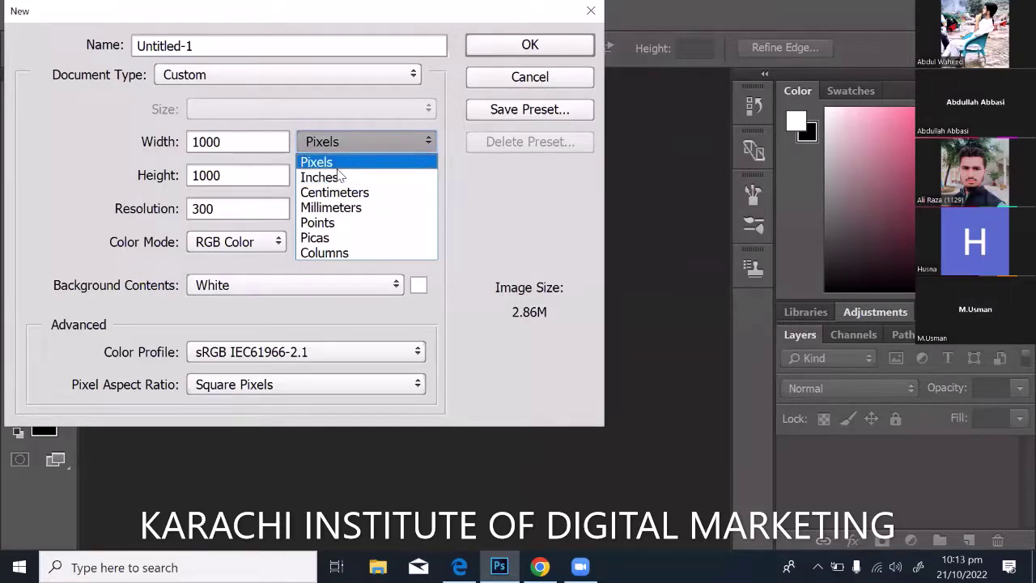
left_click(338, 168)
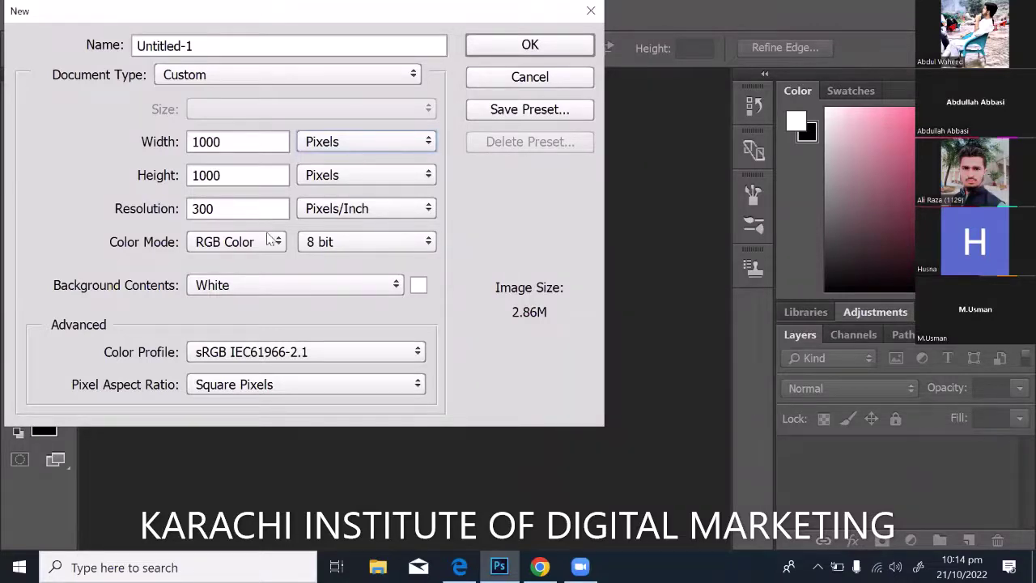
Create the document with RGB Color mode and a White background, and close it again
left_click(273, 242)
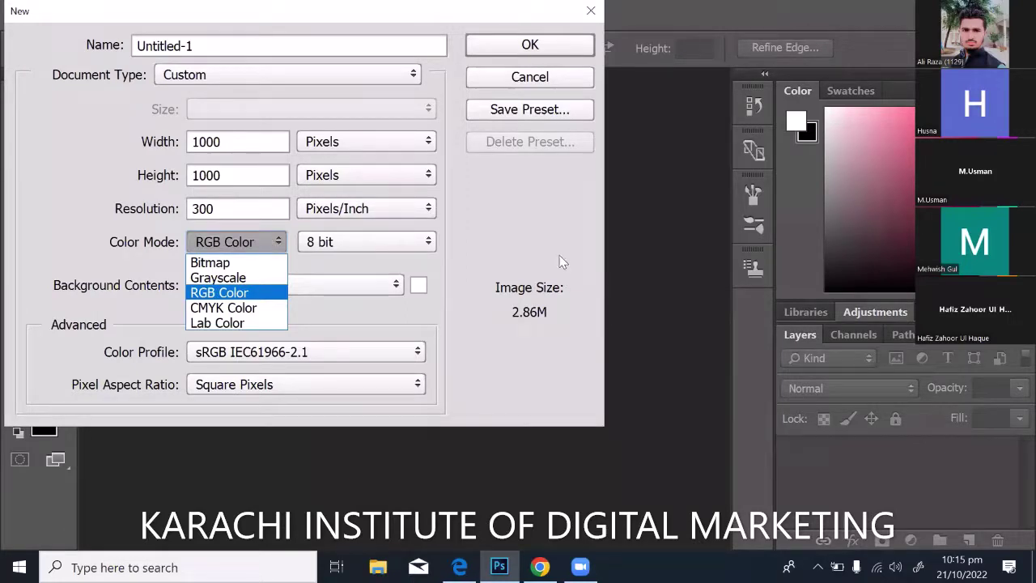
left_click(484, 336)
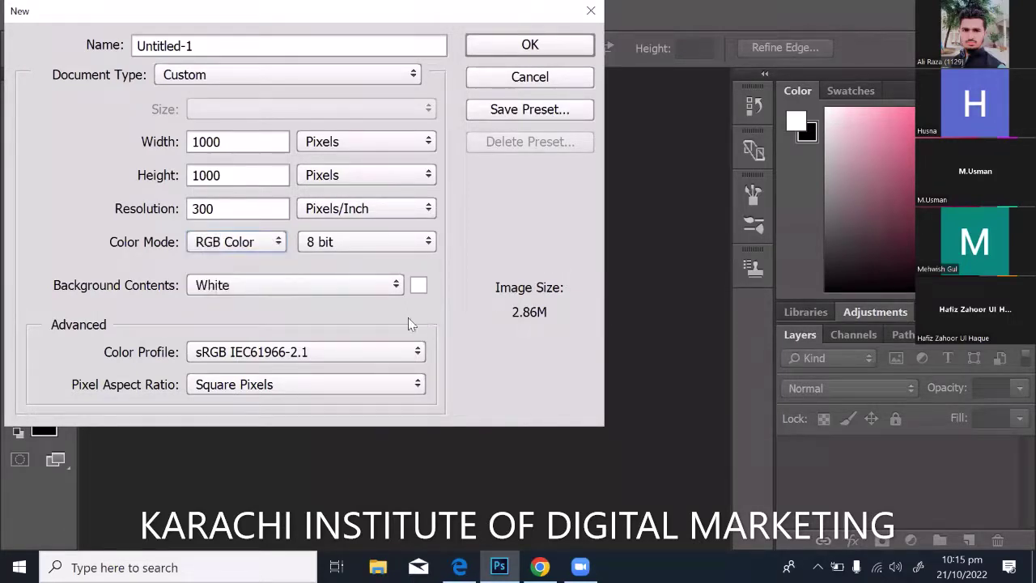
left_click(350, 285)
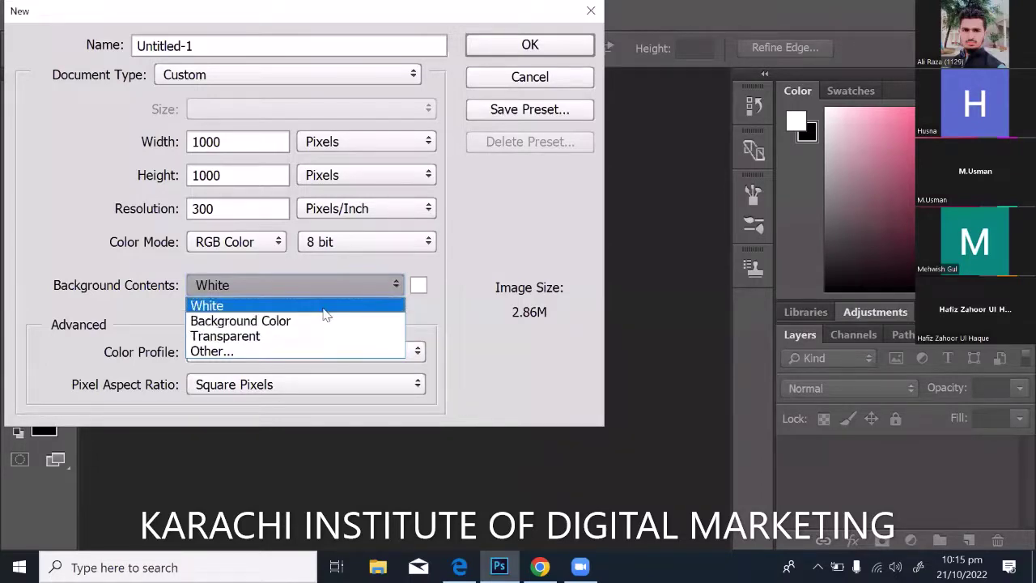
left_click(509, 80)
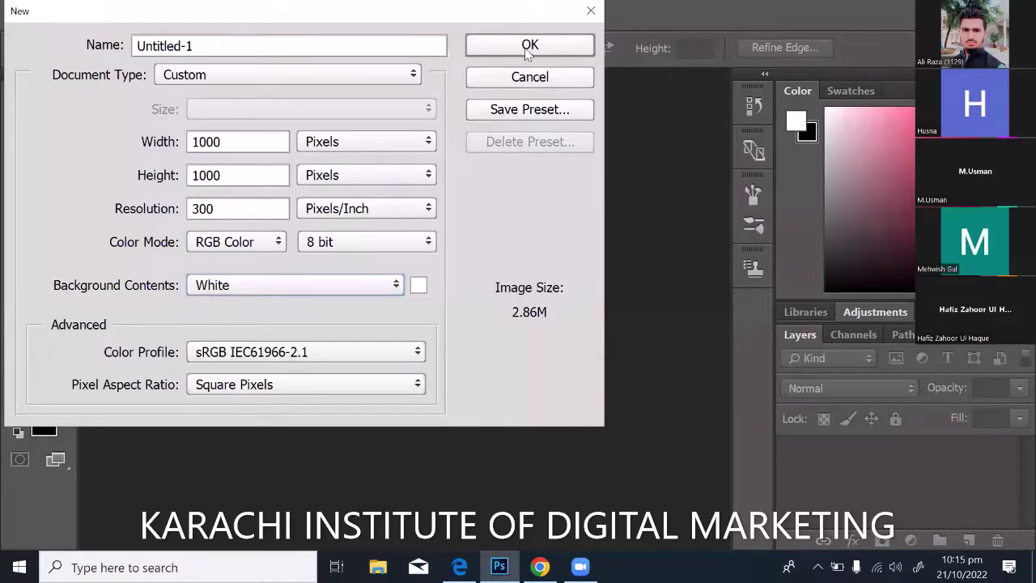
left_click(528, 49)
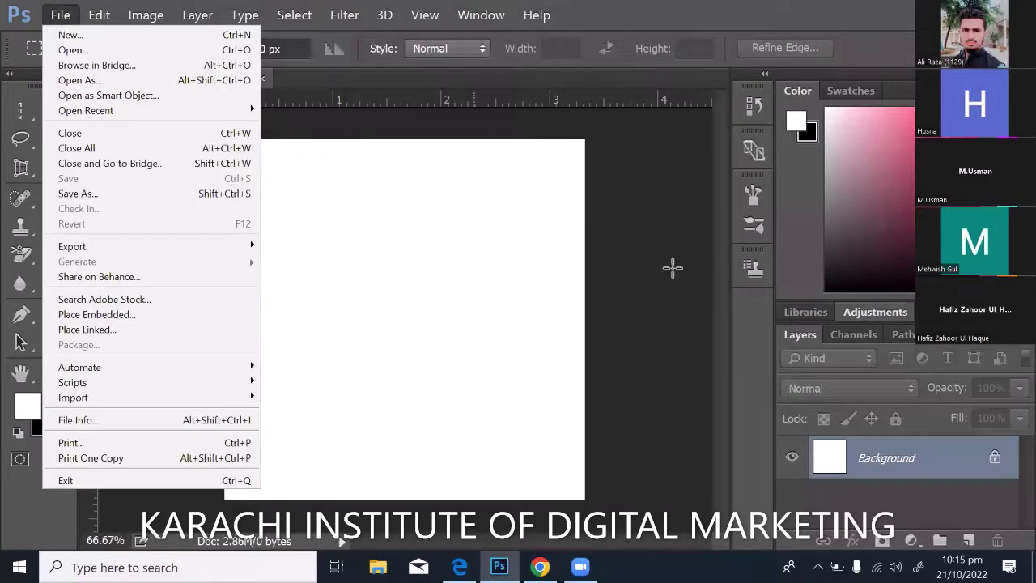
left_click(485, 252)
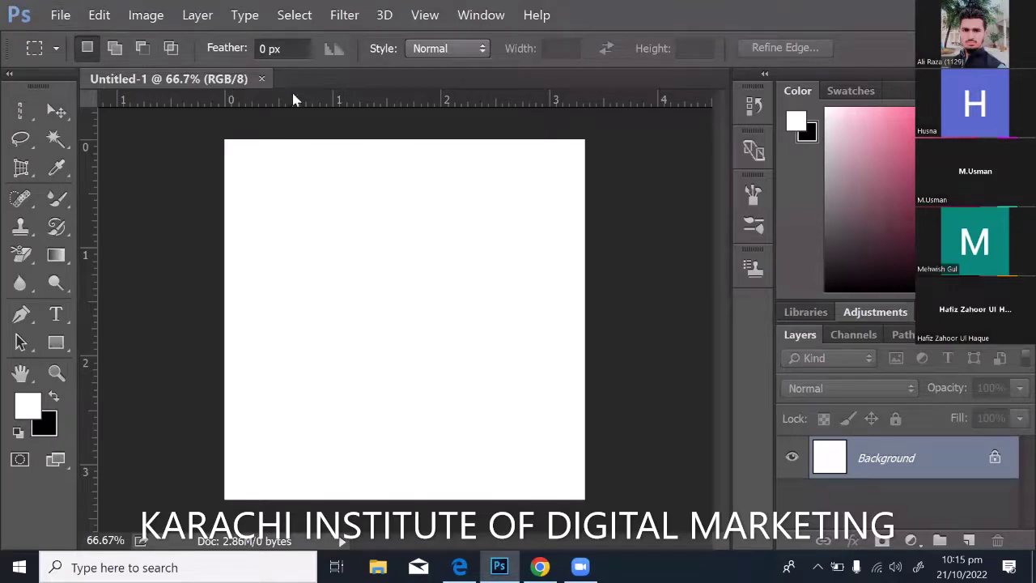
key("ctrl+w")
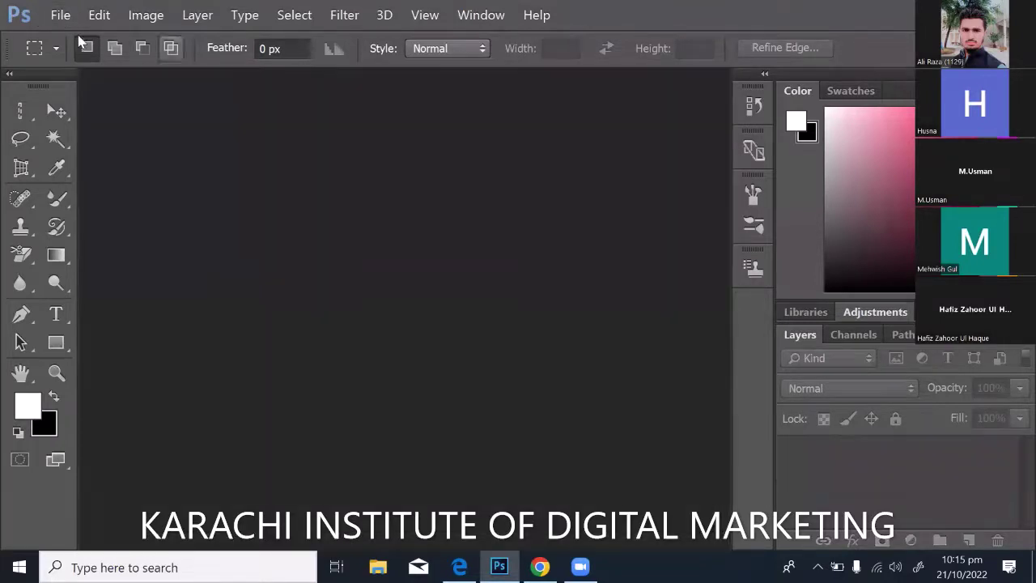
Create a new document with the custom background colour ff0044, and close it again
left_click(60, 15)
key("ctrl+n")
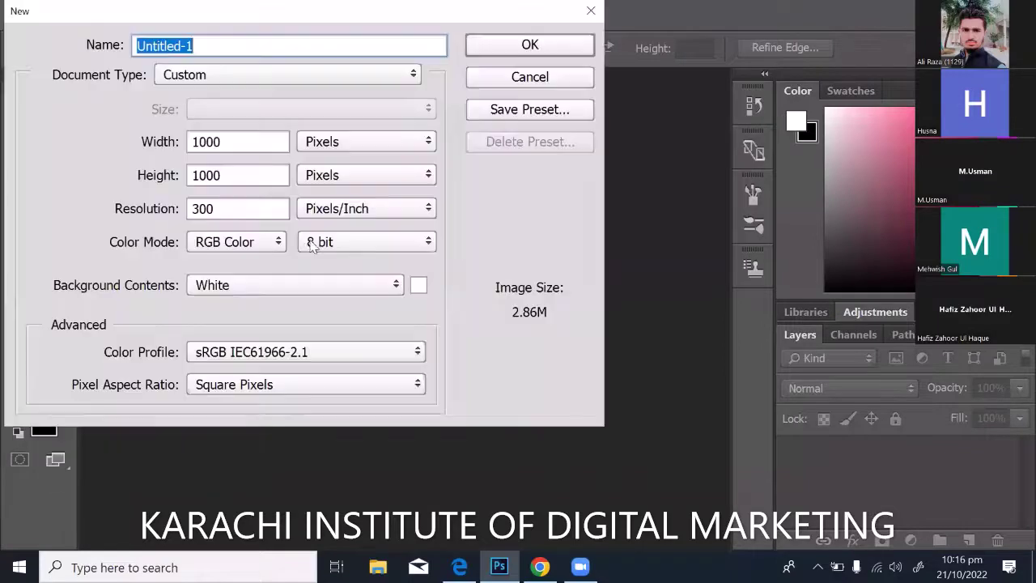
left_click(283, 292)
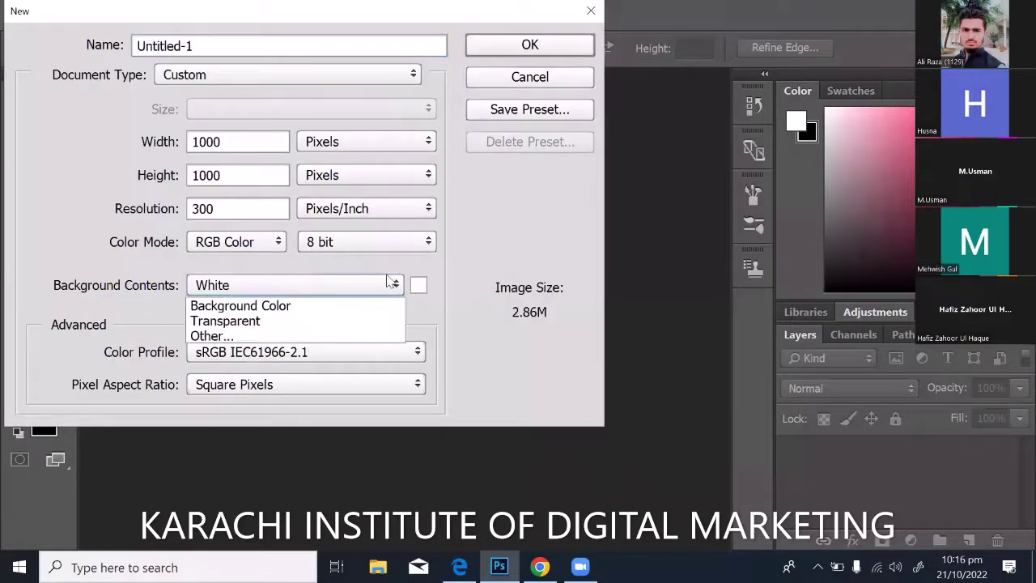
left_click(316, 320)
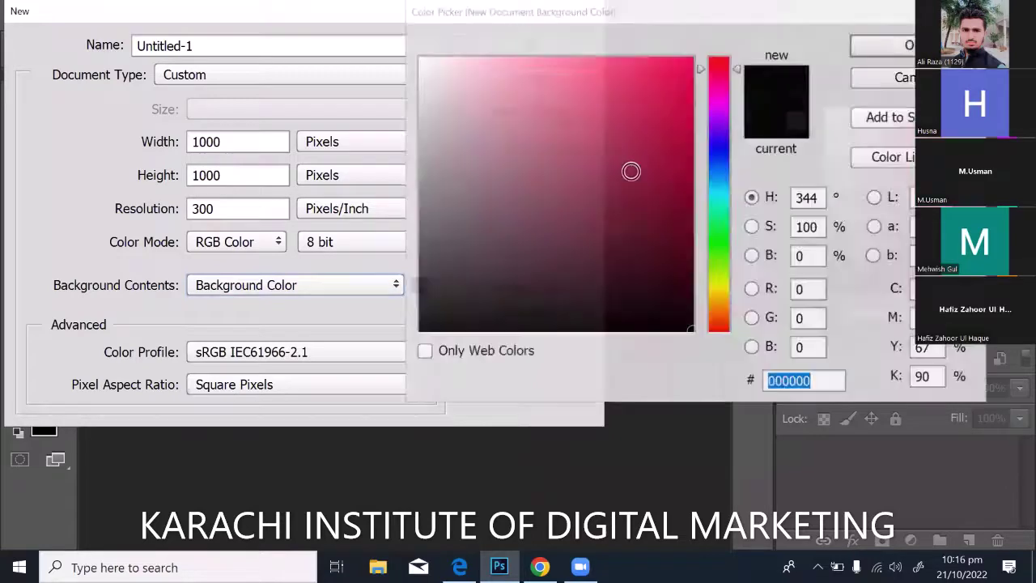
mouse_move(538, 157)
left_mouse_down()
mouse_move(535, 114)
mouse_move(566, 88)
mouse_move(653, 78)
mouse_move(710, 56)
left_mouse_up()
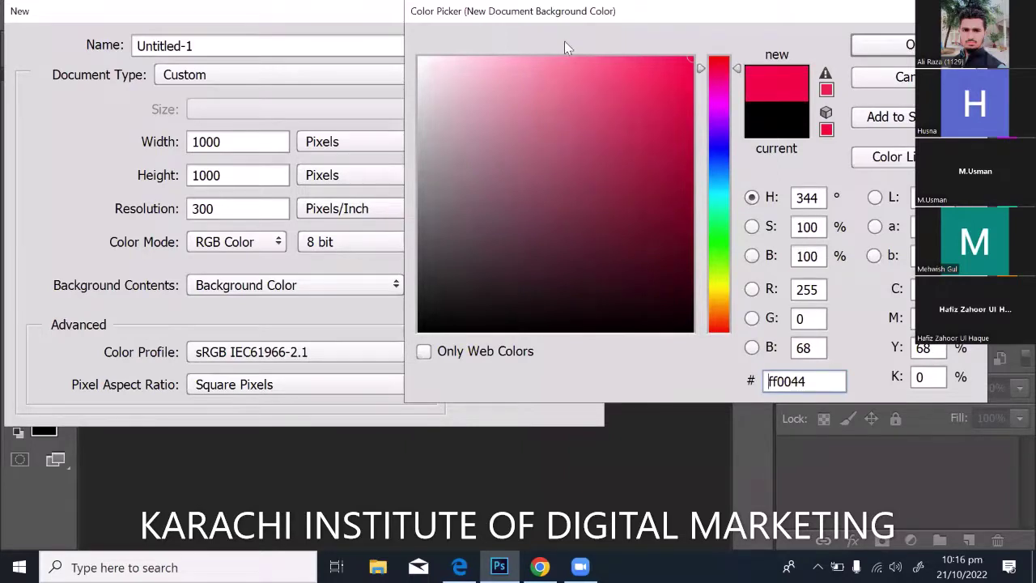
key("Return")
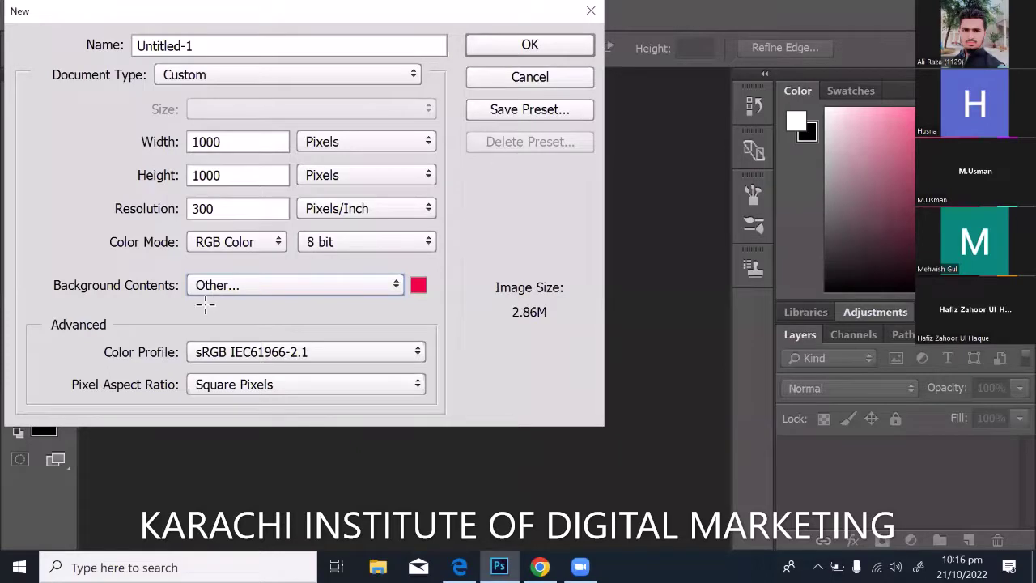
key("Return")
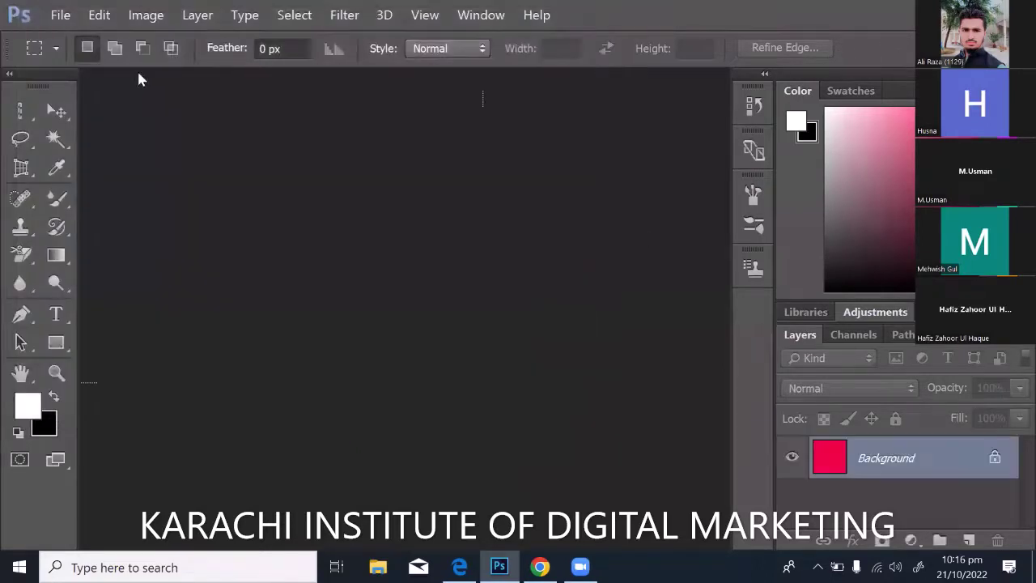
key("ctrl+w")
Create a new 1000 × 1000 pixel RGB document at 300 pixels/inch with its background contents set to White
left_click(61, 16)
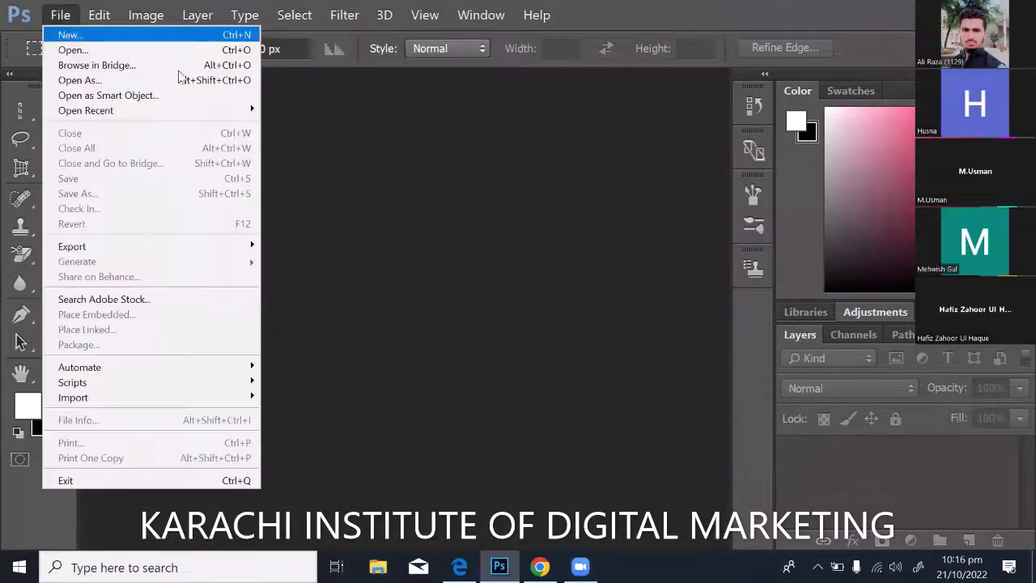
key("ctrl+n")
left_click(380, 285)
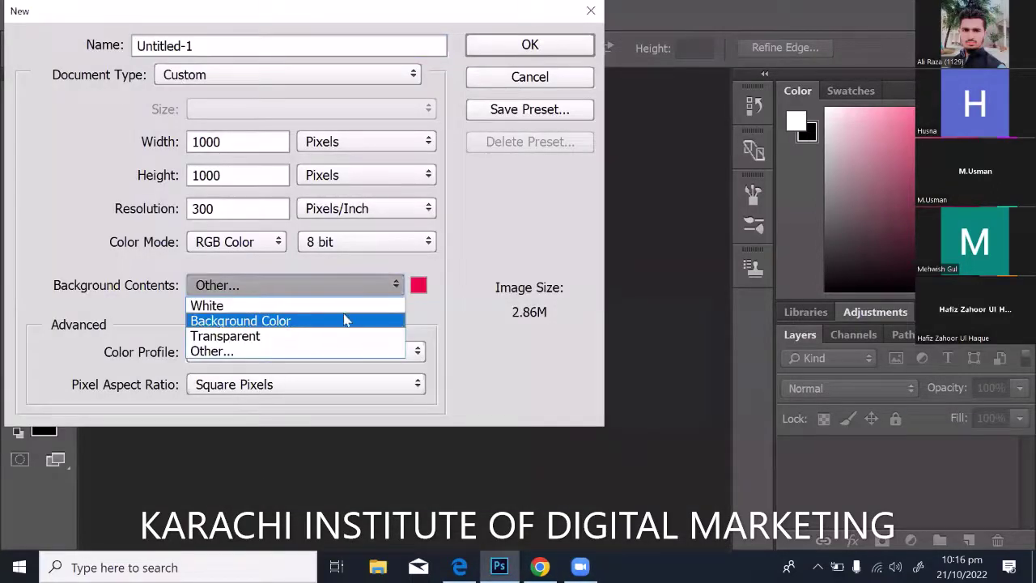
left_click(373, 305)
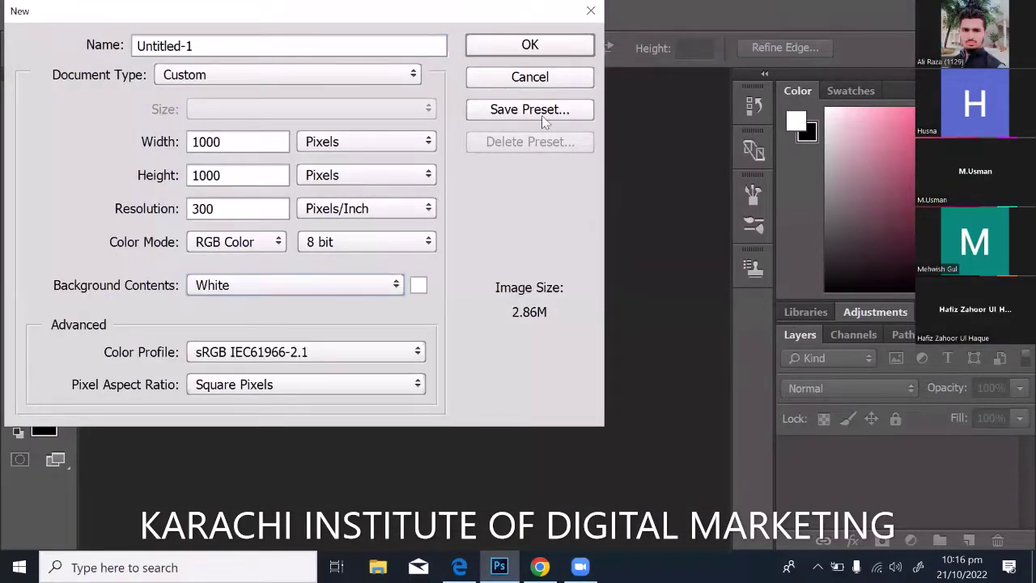
left_click(533, 46)
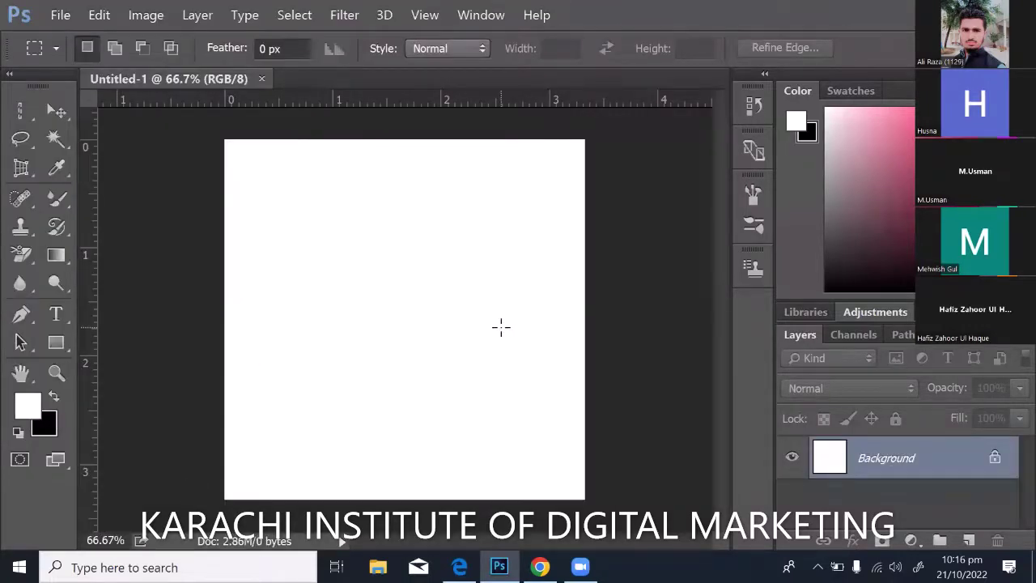
Hide the rulers and select the Rectangular Marquee Tool from the marquee tool group
key("ctrl+r")
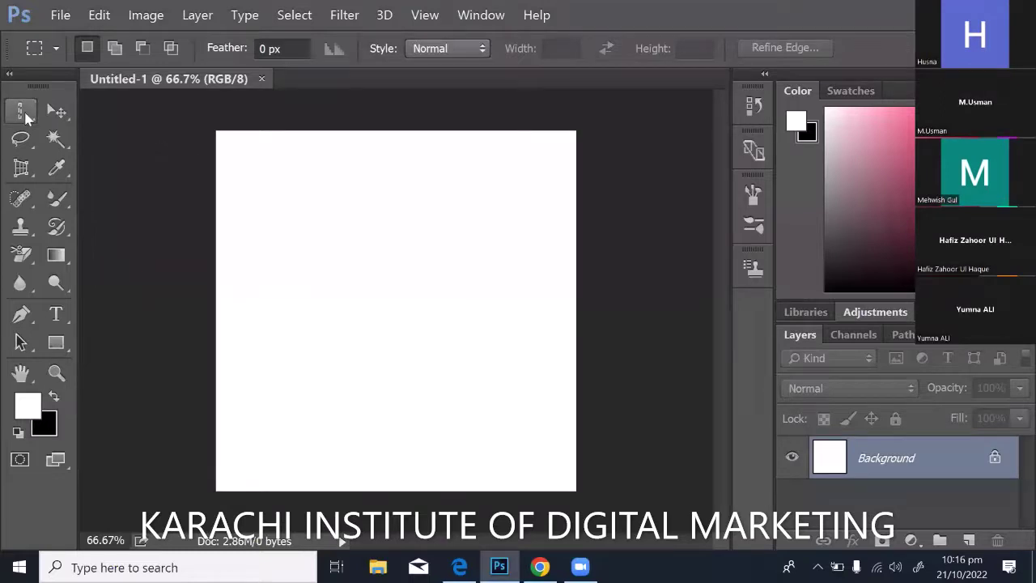
left_click_drag(35, 114, 81, 110)
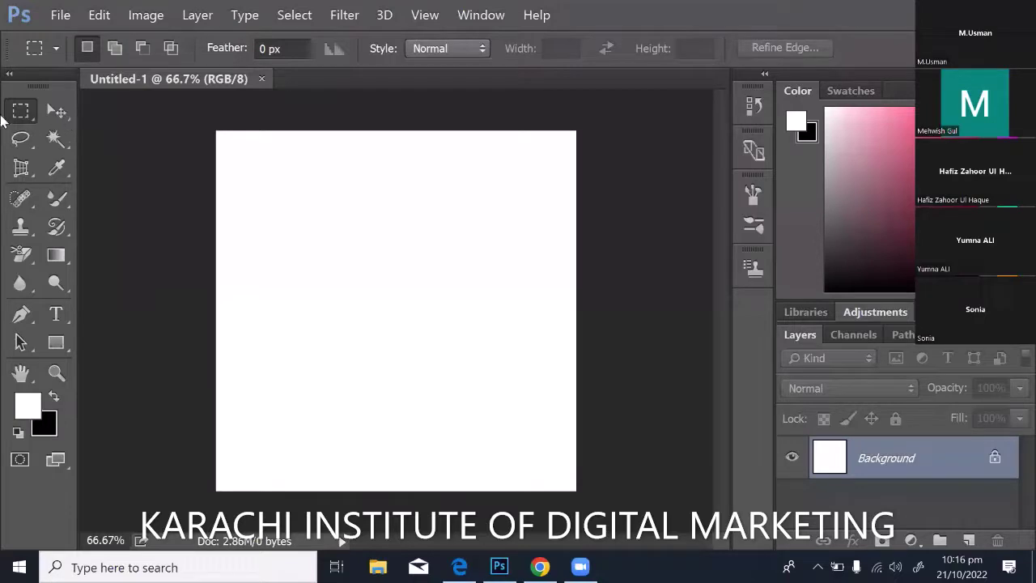
right_click(37, 104)
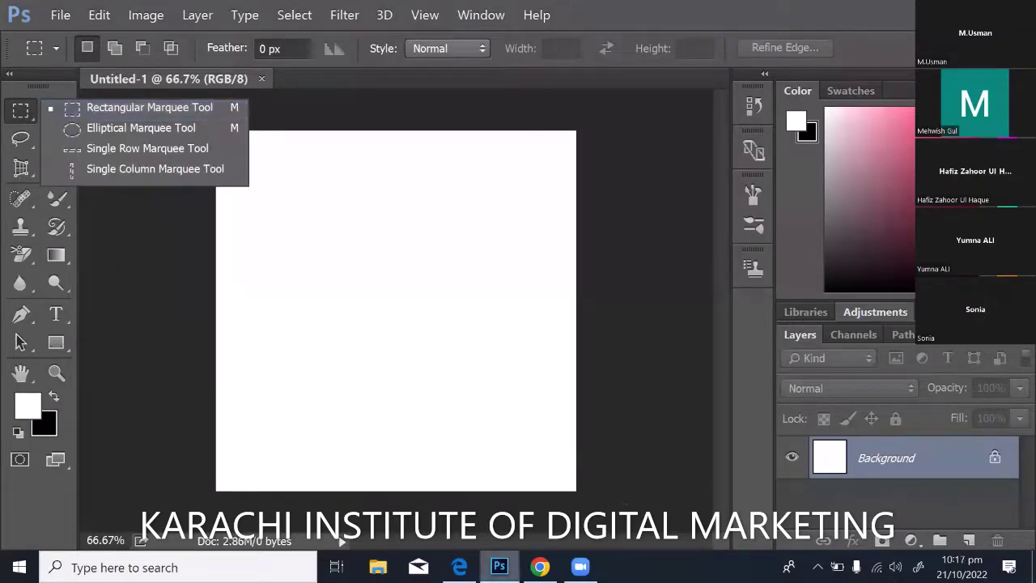
Open photoshopbasics.pdf from the desktop and enlarge the visual guide to the toolbox on page 2
key("super+d")
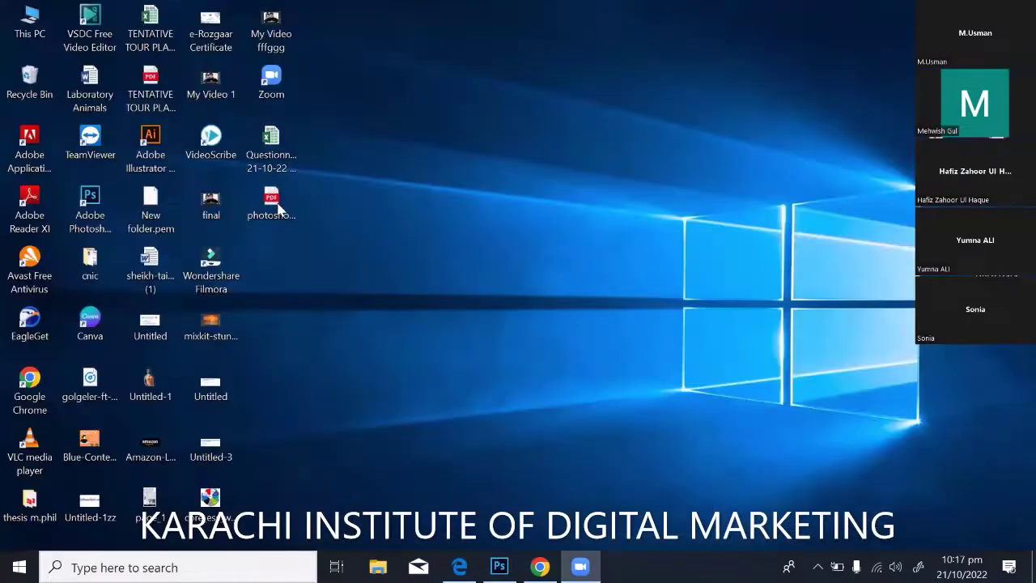
double_click(271, 203)
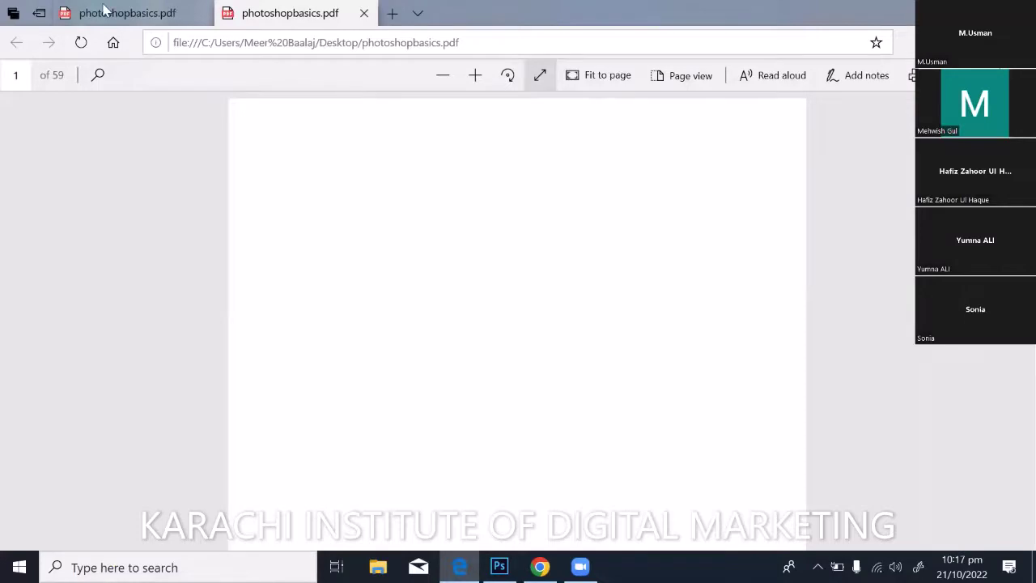
key("ctrl+Tab")
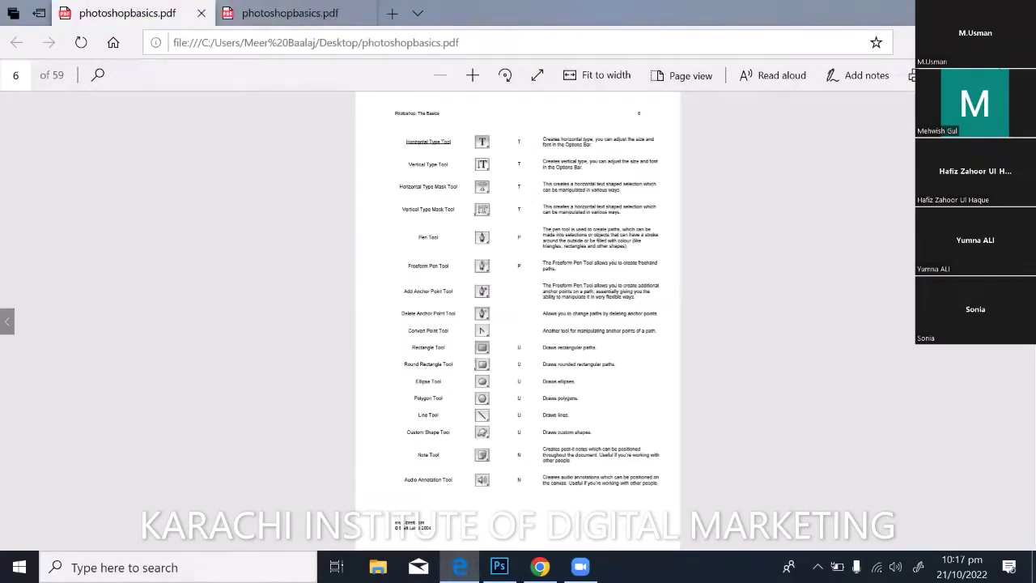
left_click(7, 326)
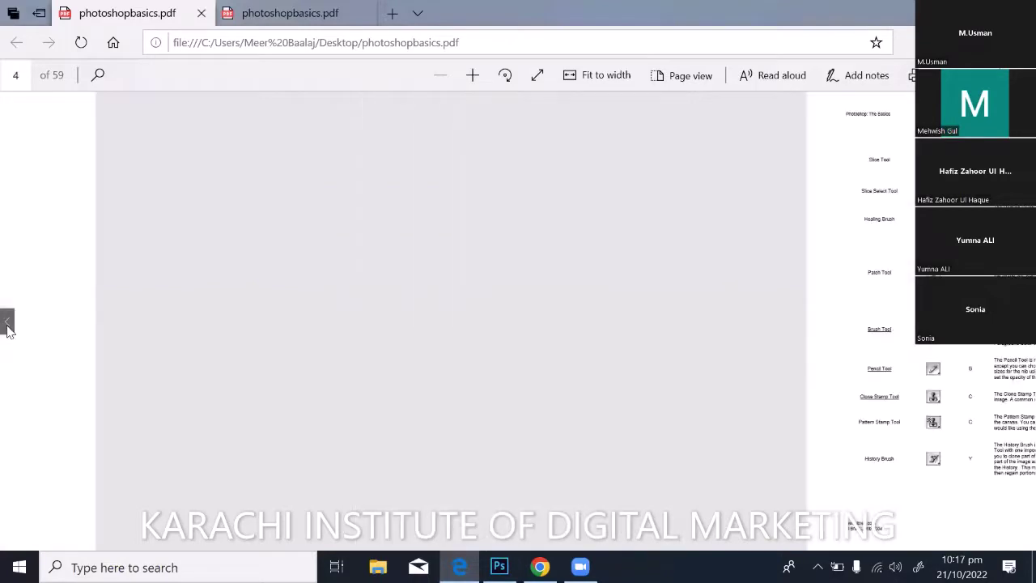
key("Home")
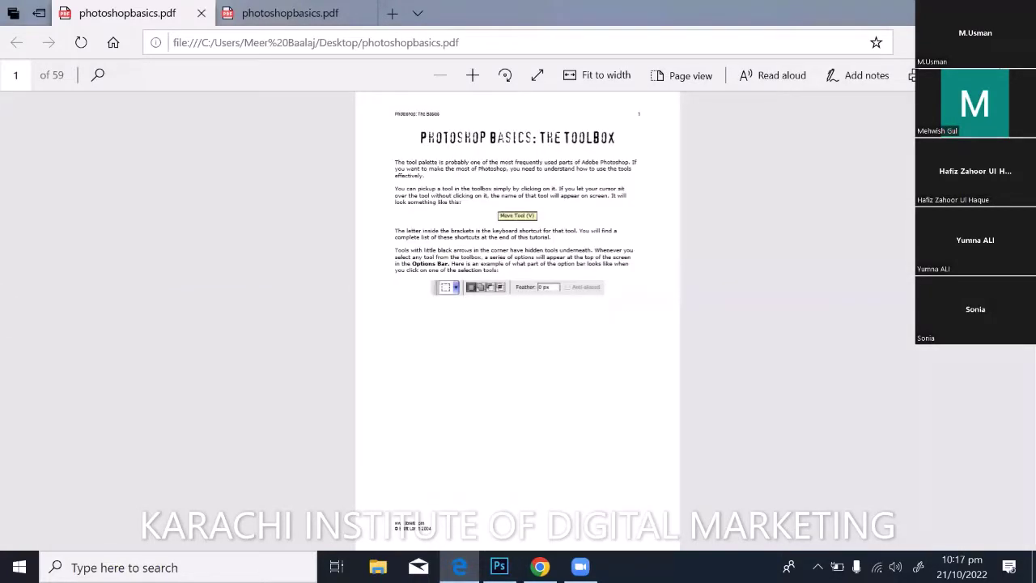
key("Right")
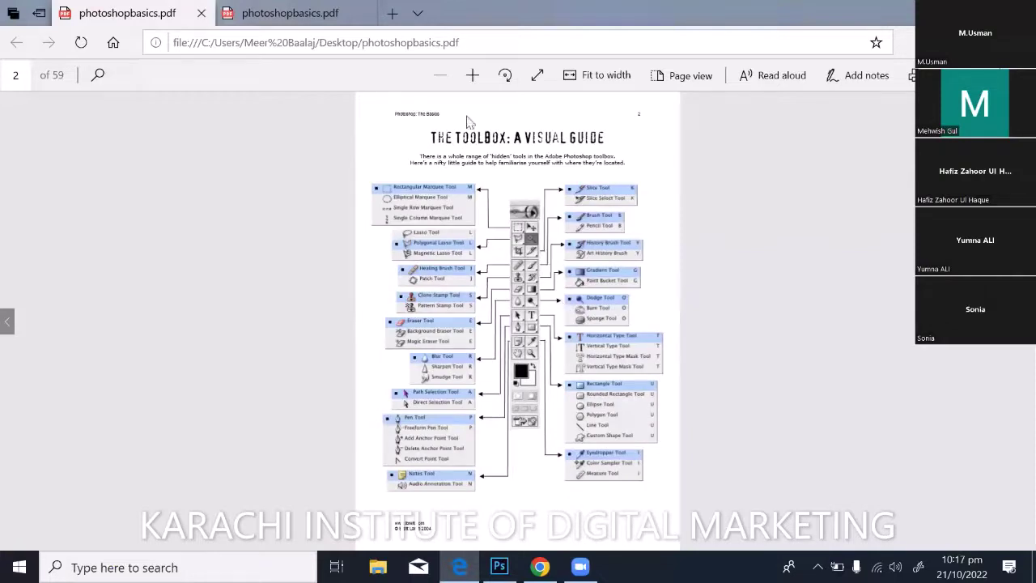
left_click(474, 76)
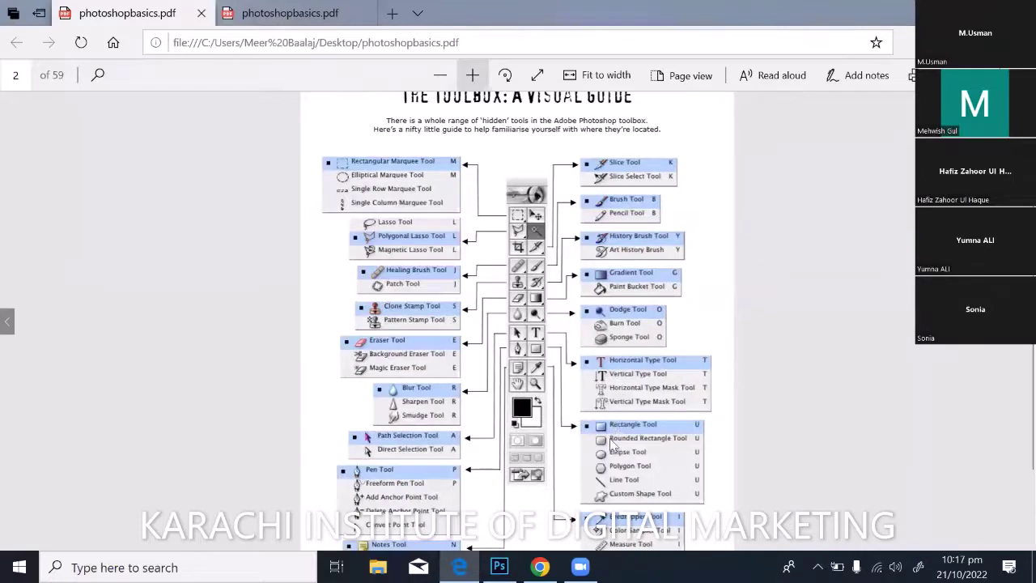
Zoom in further on the toolbox guide on page 2
key("ctrl+plus")
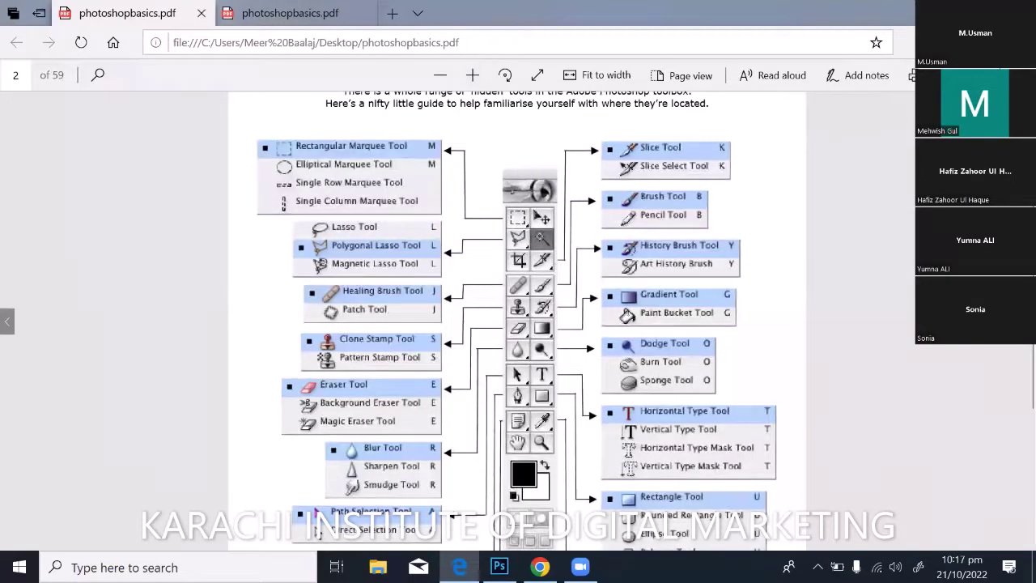
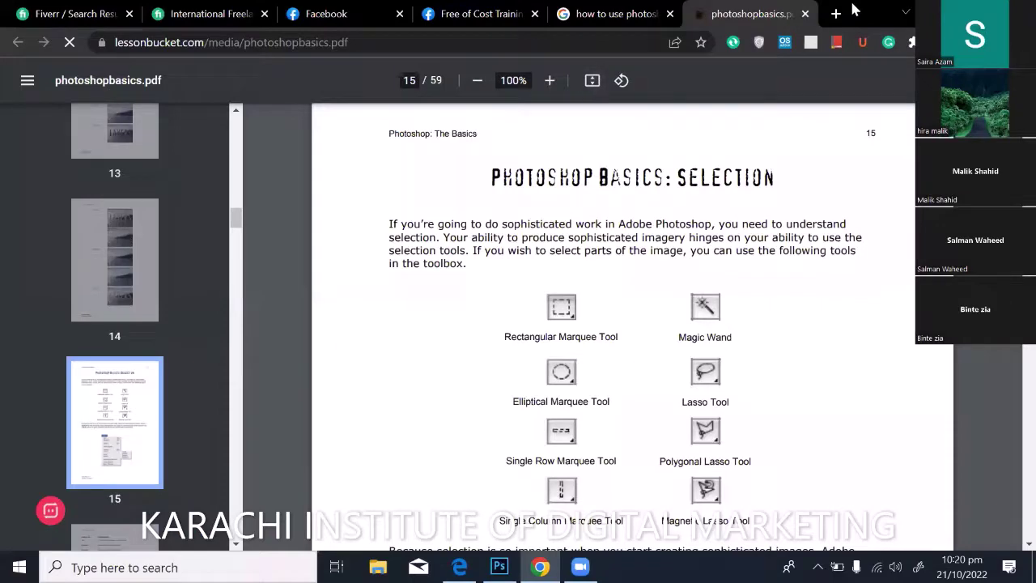
Search Google for "images" in a new Chrome tab and switch to the image results
left_click(846, 11)
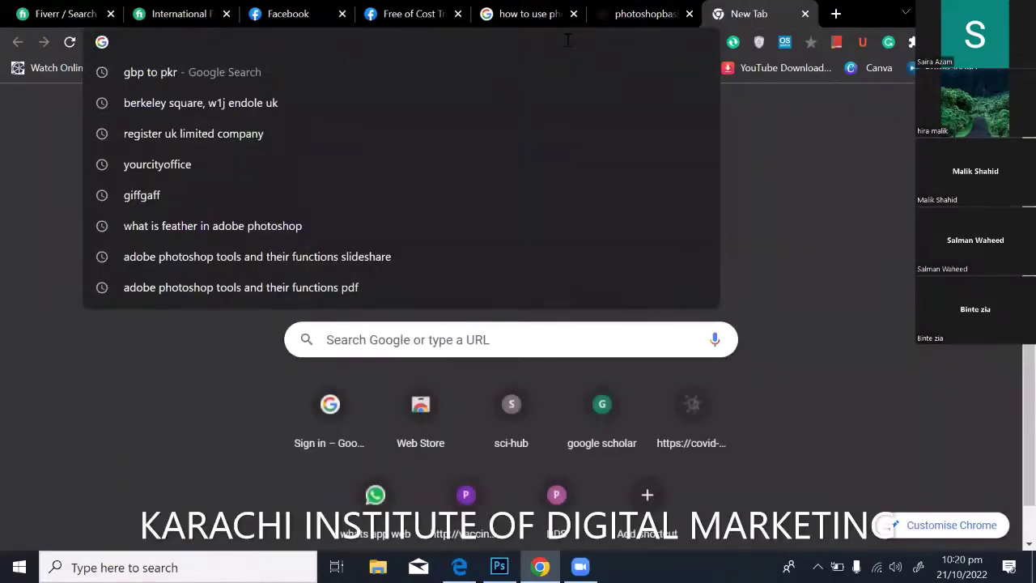
type("g")
key("BackSpace")
type("image")
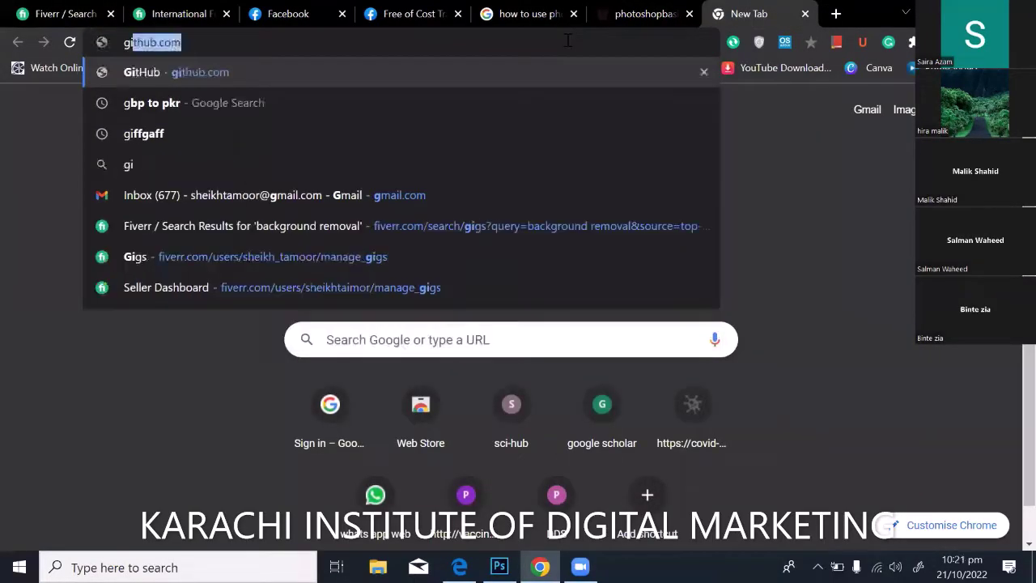
key("BackSpace")
key("BackSpace")
key("BackSpace")
key("BackSpace")
key("BackSpace")
key("BackSpace")
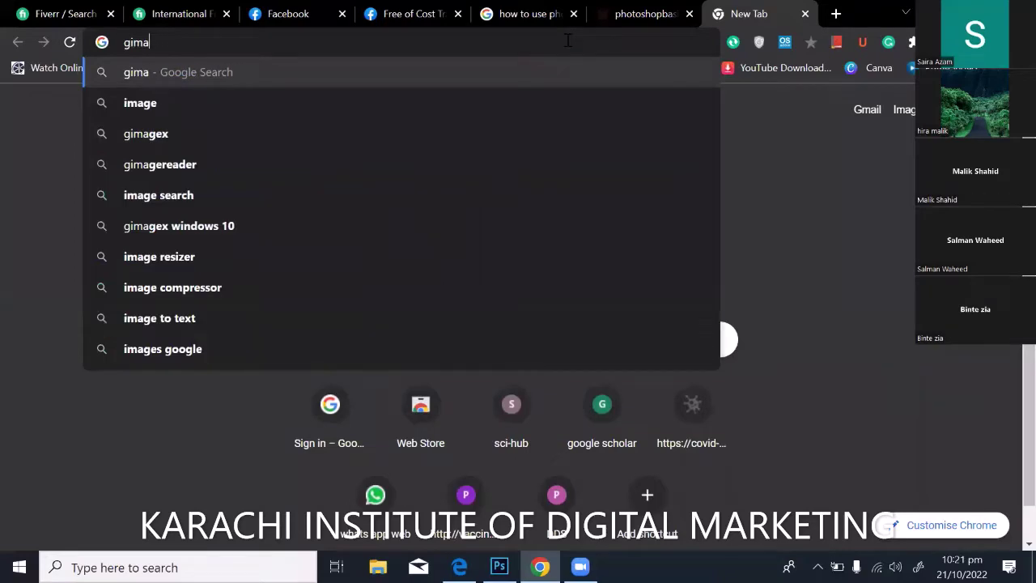
type("ims")
key("BackSpace")
type("age")
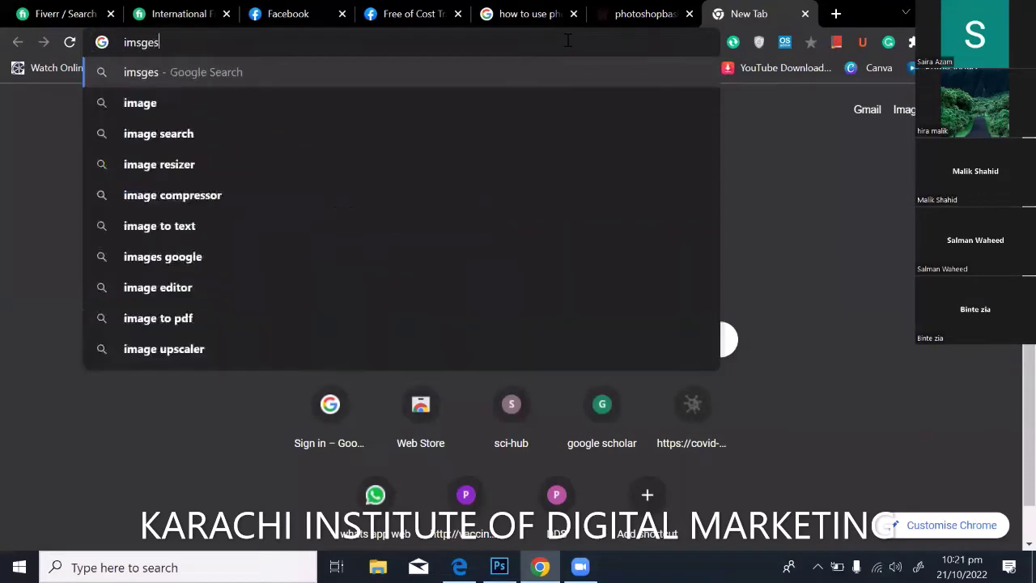
key("BackSpace")
key("BackSpace")
key("BackSpace")
type("ages")
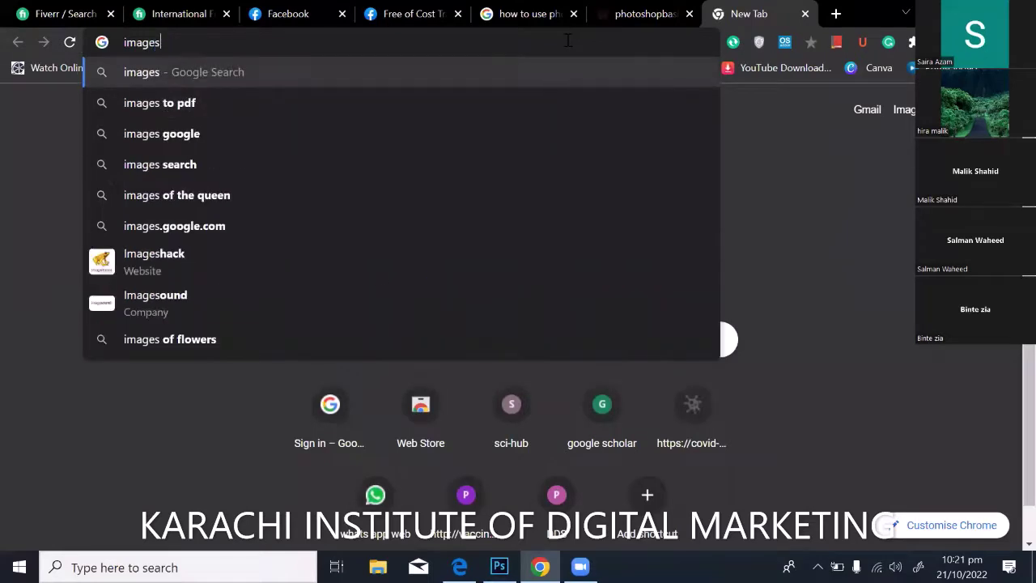
key("Return")
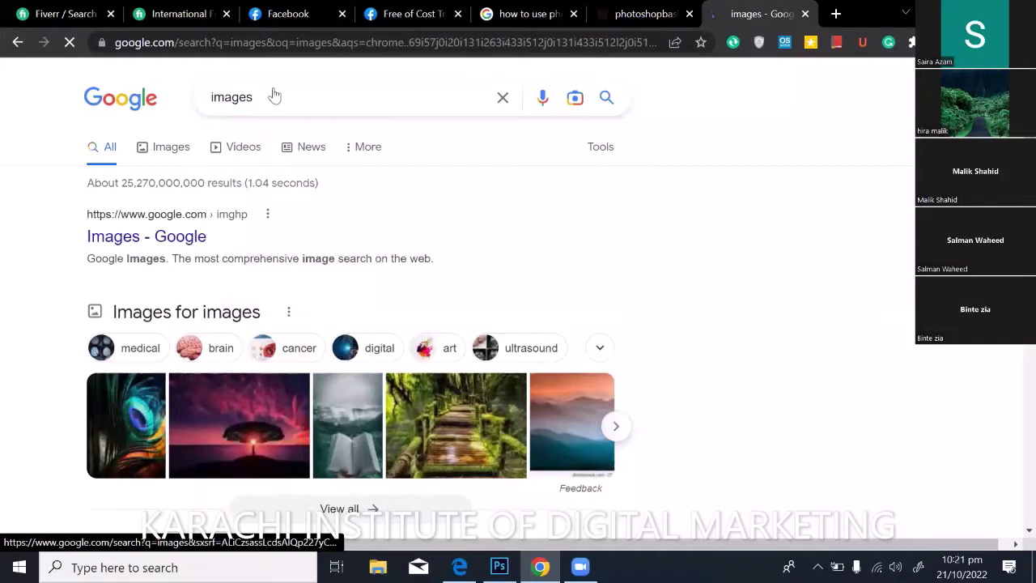
left_click(315, 97)
key("Return")
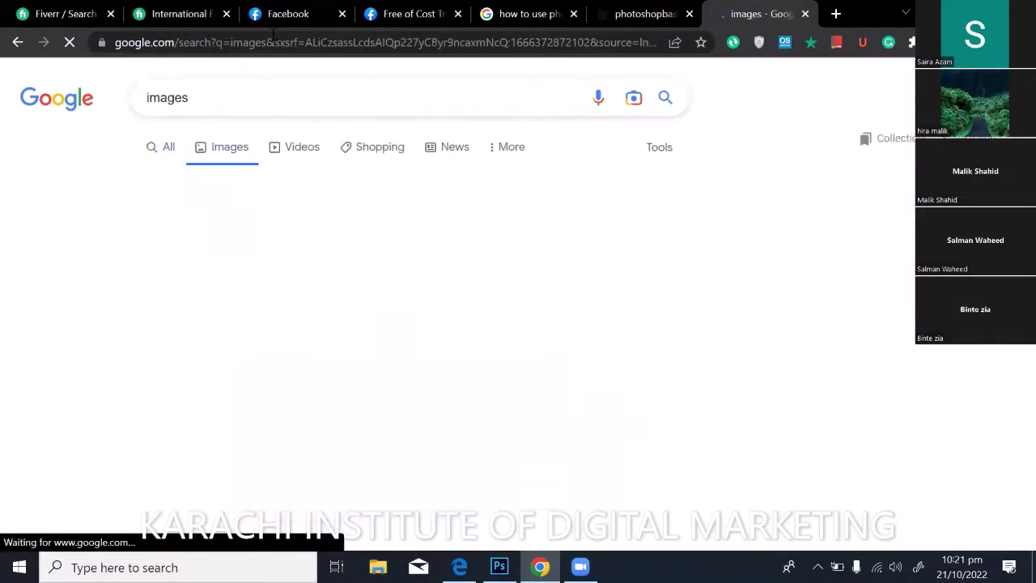
Find the Wikimedia Commons picture of a gull among the image results and open its preview
scroll(523, 359, "down", 5)
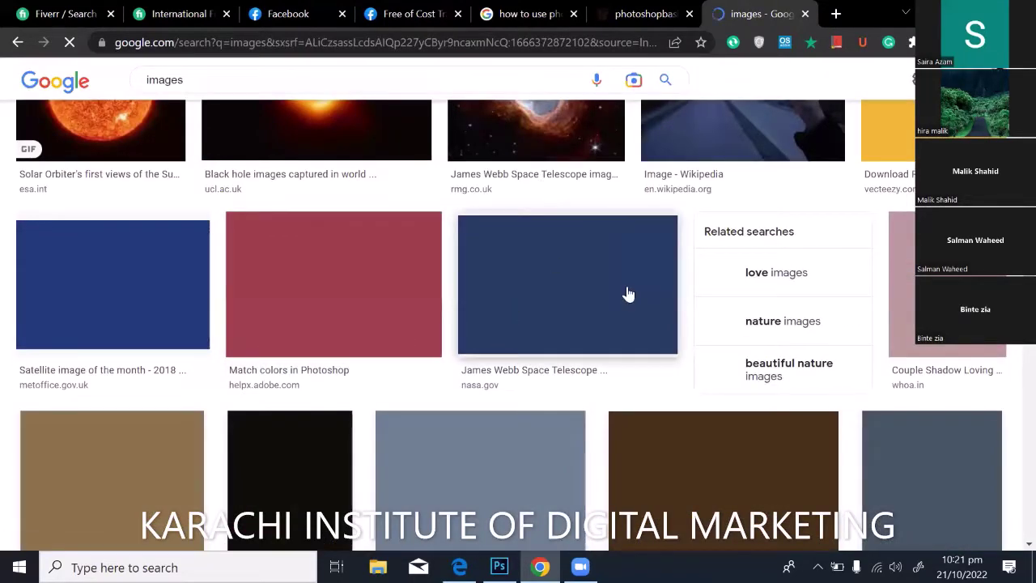
scroll(684, 332, "down", 5)
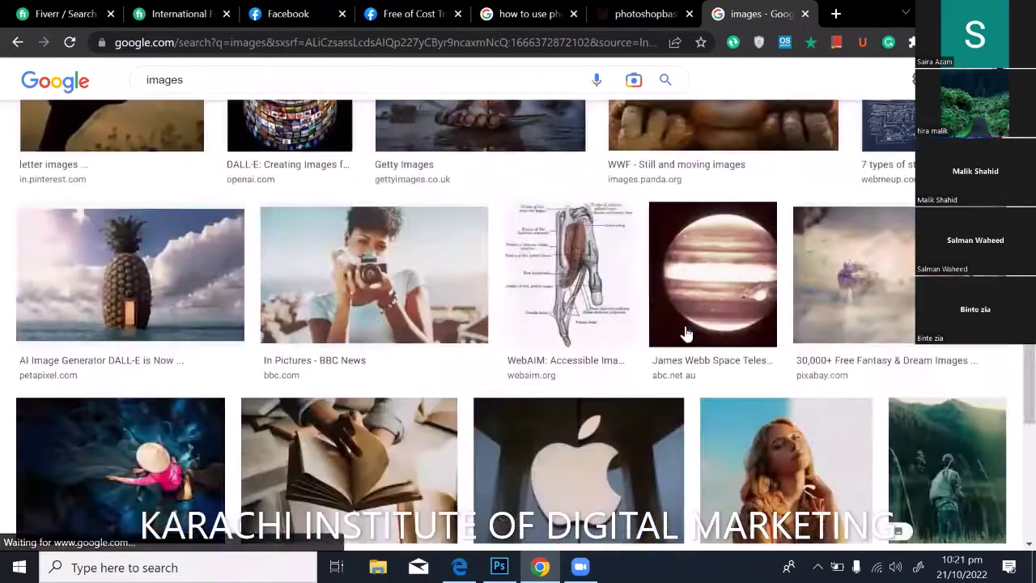
scroll(684, 331, "down", 2)
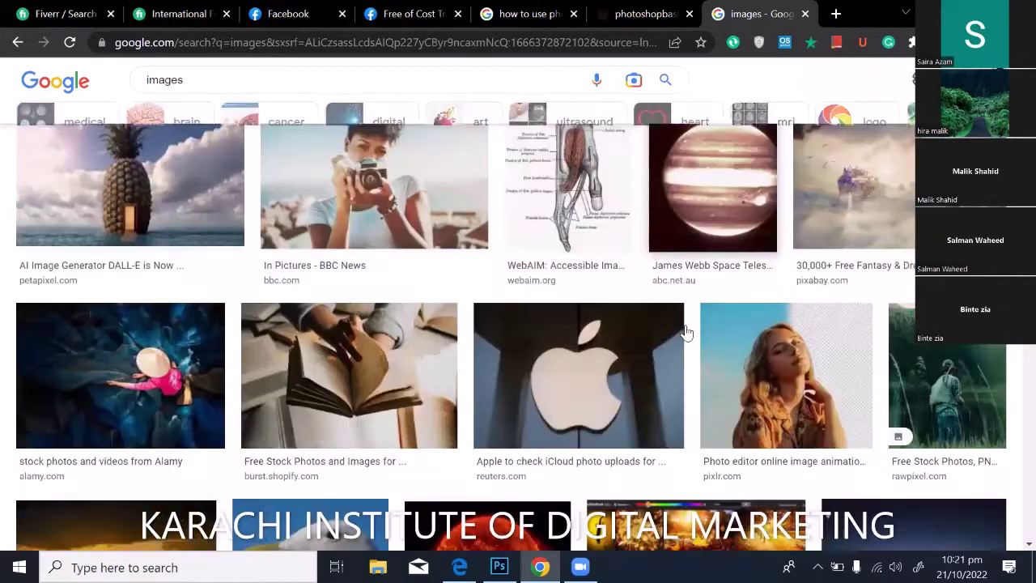
scroll(345, 283, "down", 3)
scroll(342, 281, "up", 4)
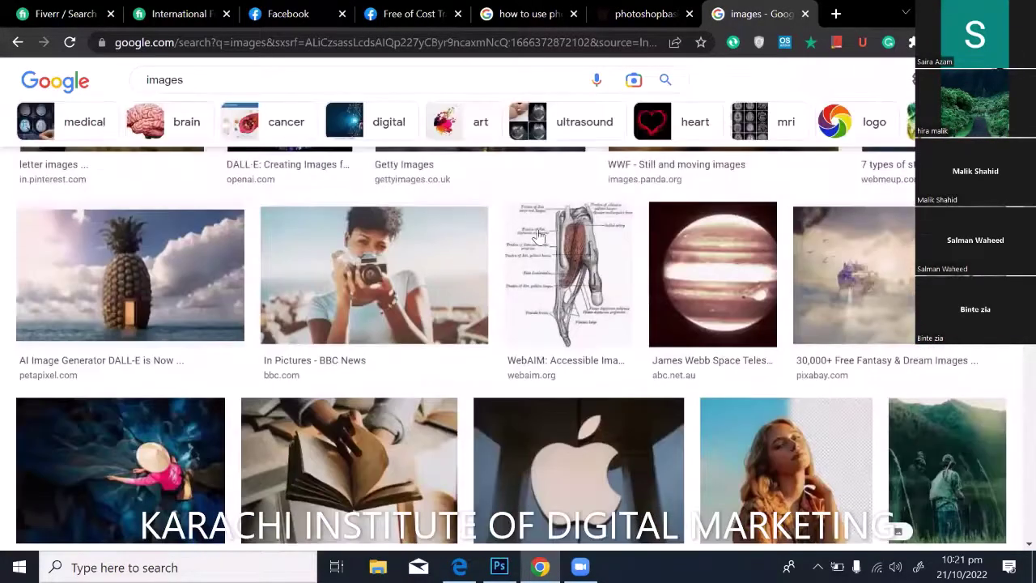
scroll(534, 236, "down", 1)
scroll(818, 309, "down", 3)
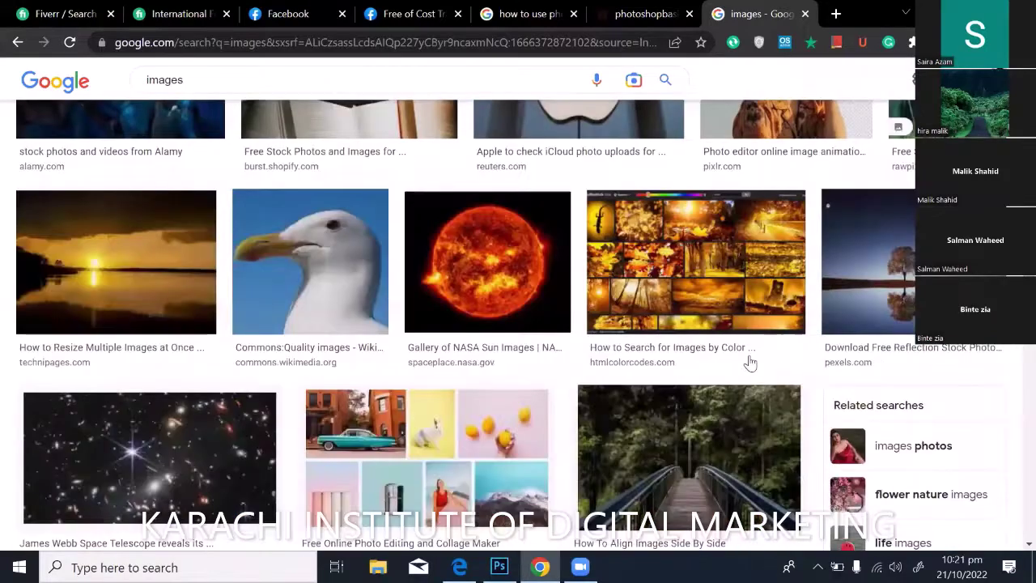
scroll(748, 363, "down", 4)
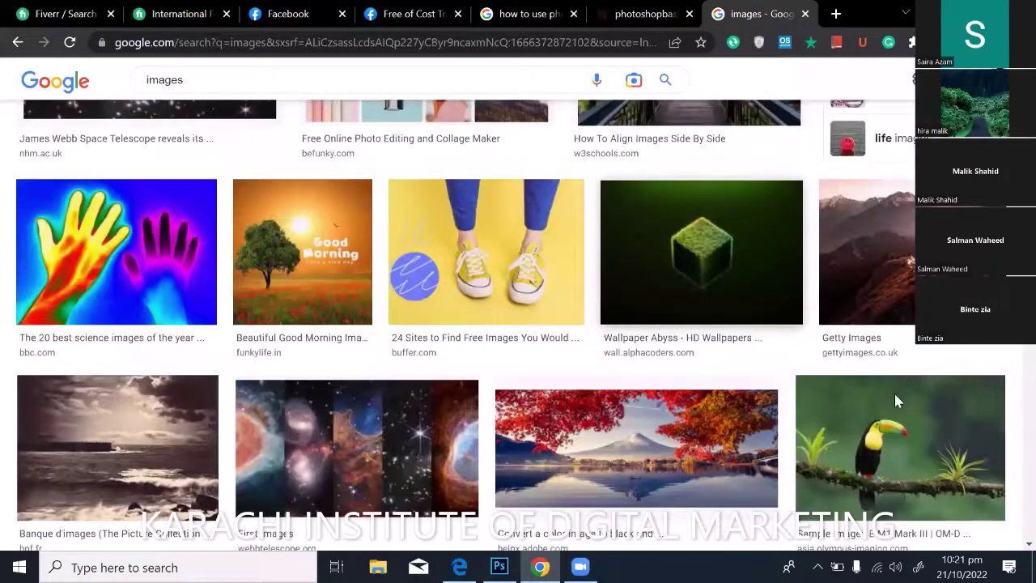
scroll(894, 393, "up", 1)
scroll(893, 411, "up", 5)
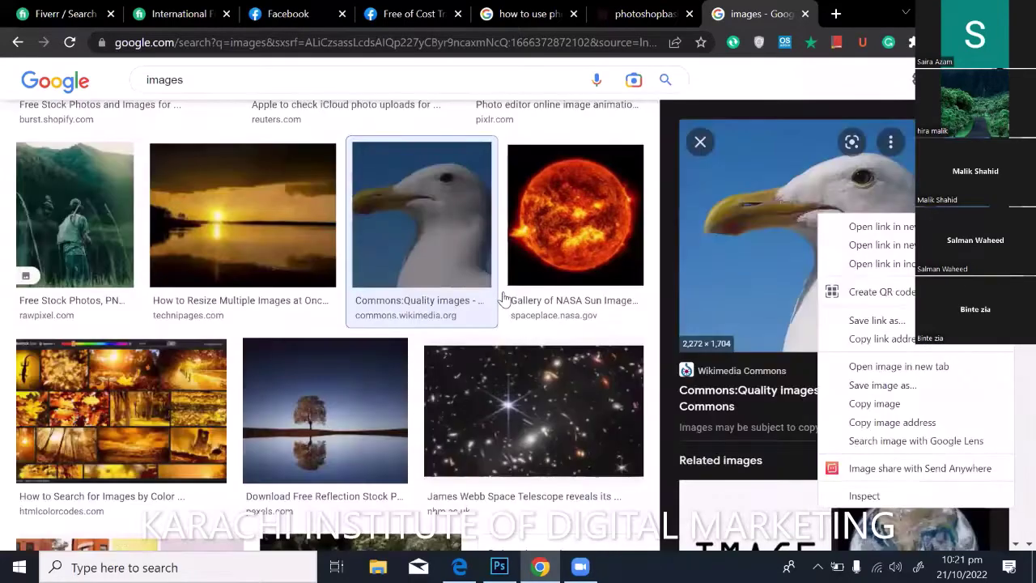
left_click(491, 298)
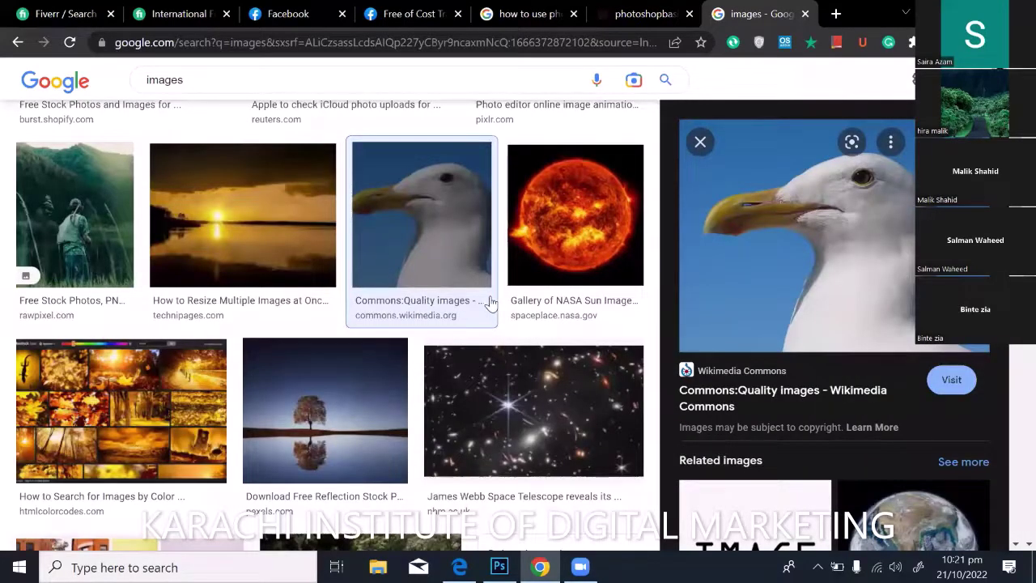
Switch to Photoshop, select the Move Tool and remove Layer 1 from the white document
key("alt+Tab")
key("ctrl+shift+alt+n")
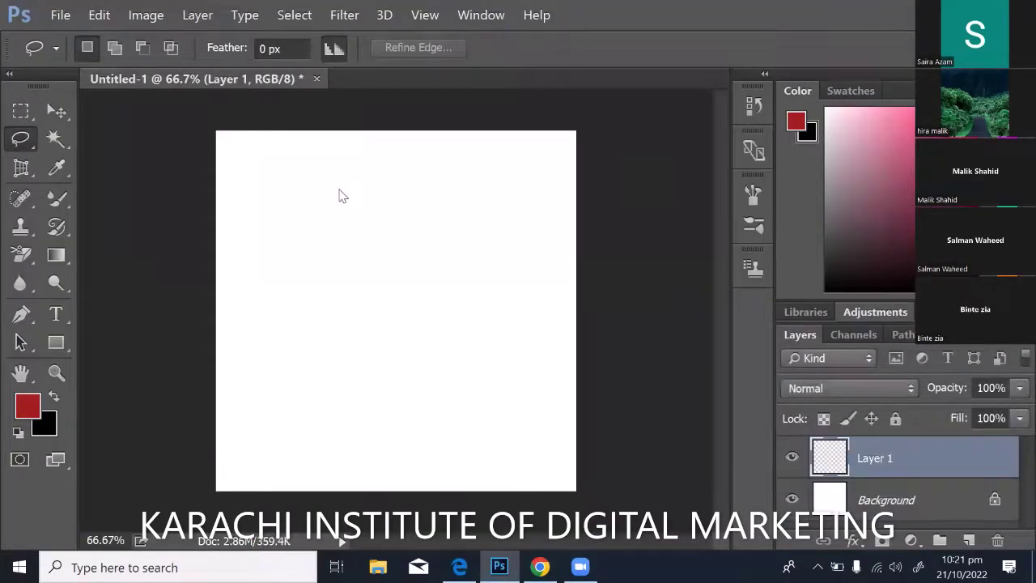
left_click(55, 113)
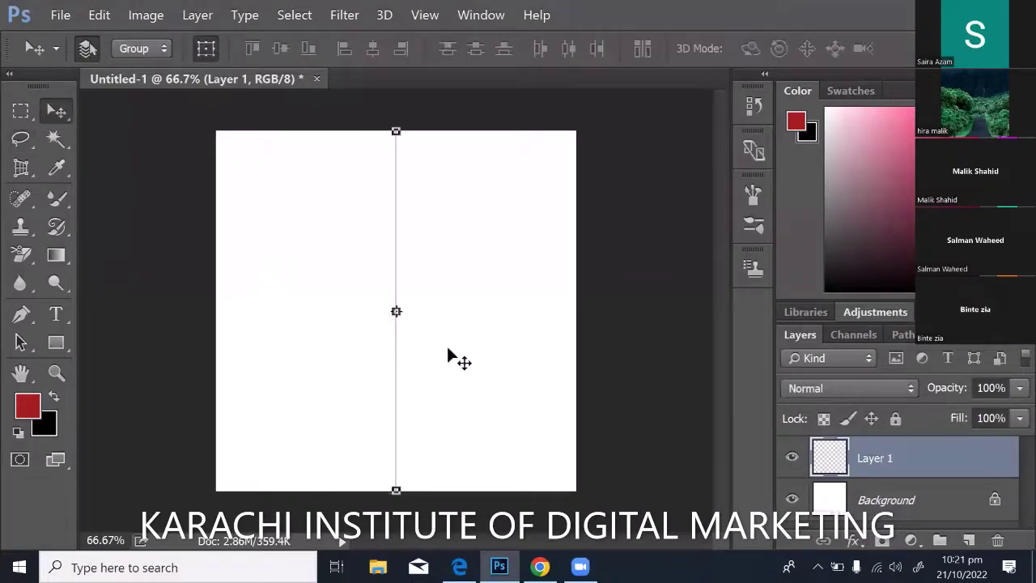
key("alt+bracketleft")
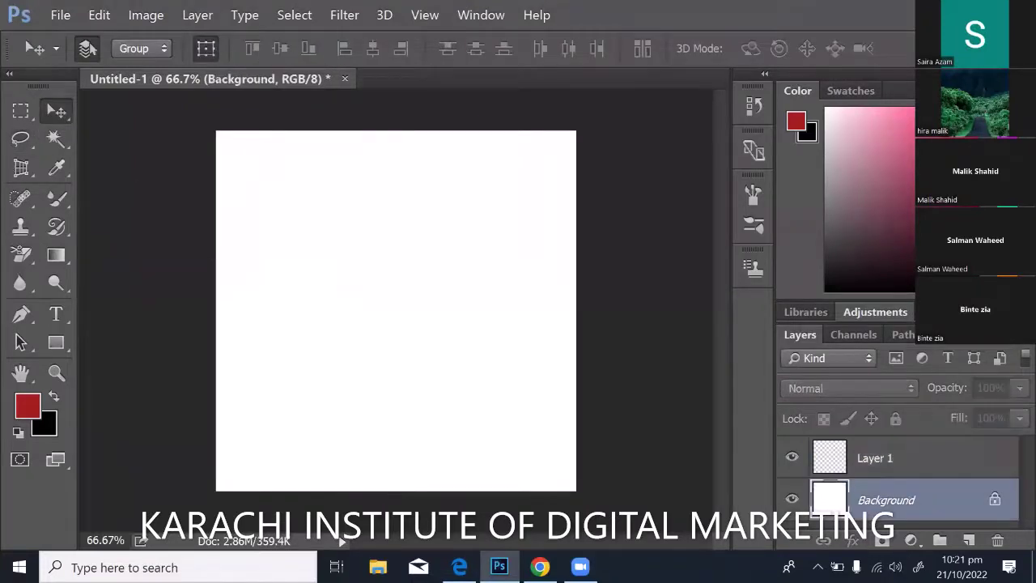
key("ctrl+z")
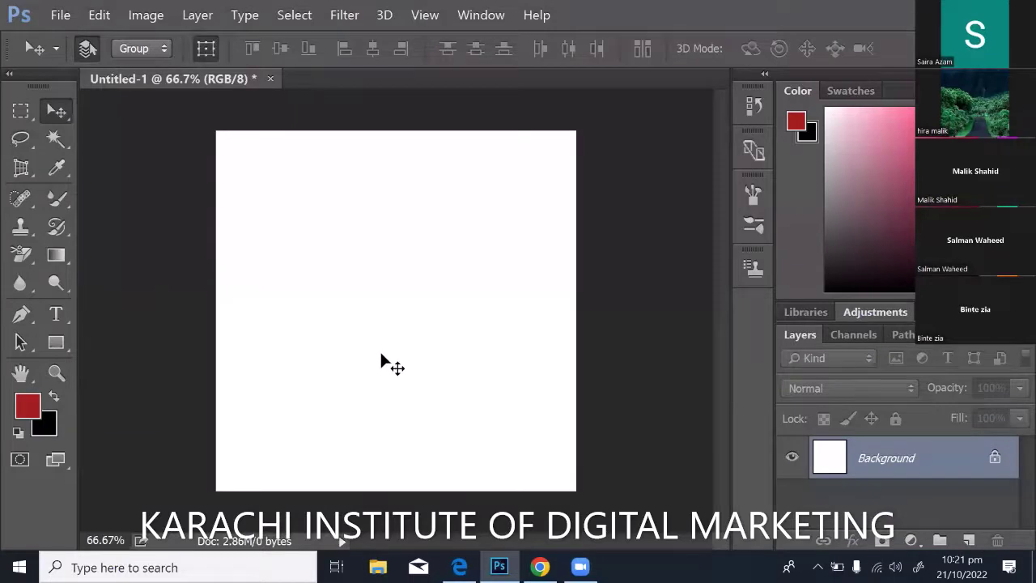
key("ctrl+z")
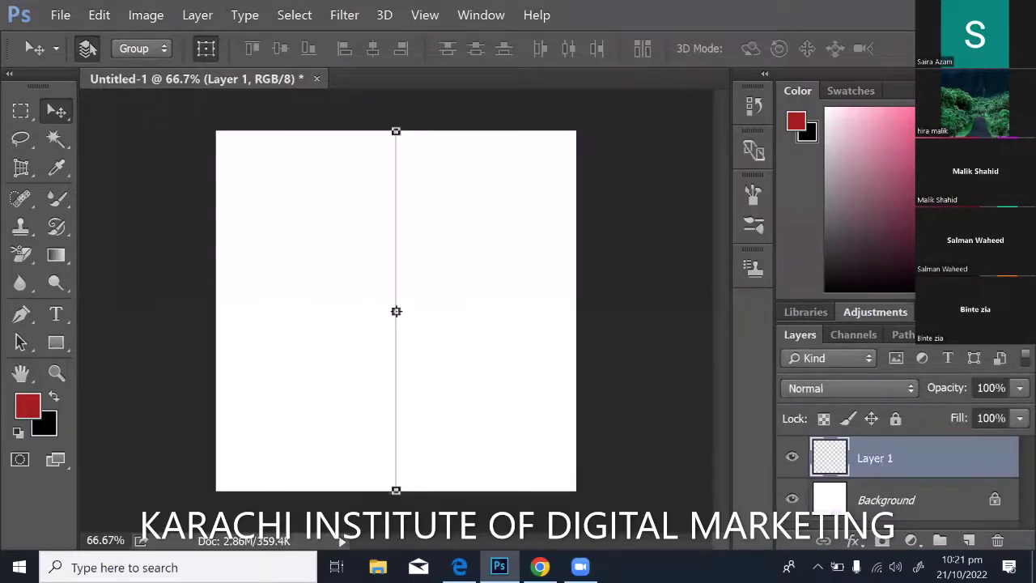
key("ctrl+z")
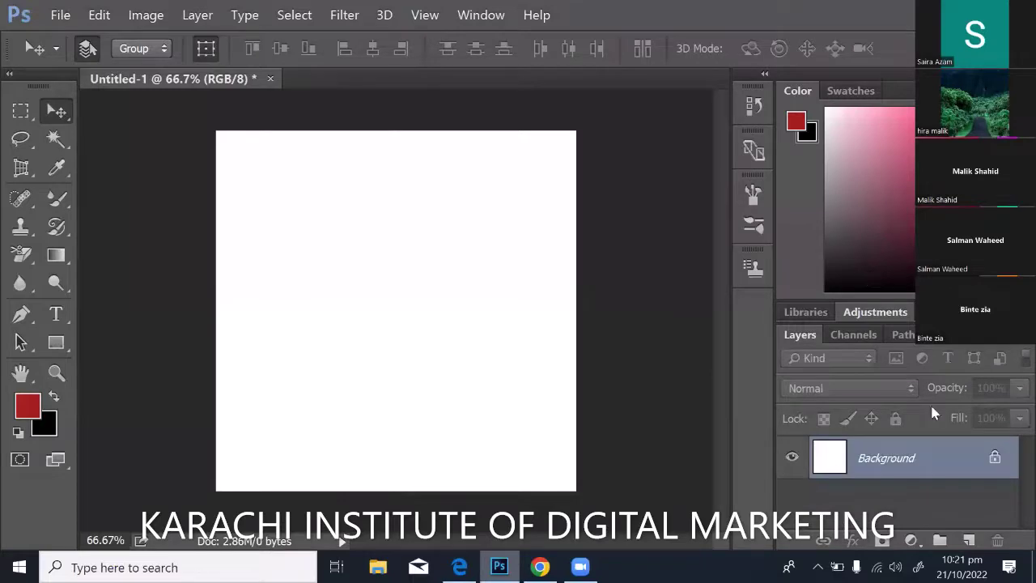
Return to Chrome and save the gull picture to the desktop as the JPEG file Gull_portrait_ca_usa
key("alt+Tab")
right_click(842, 217)
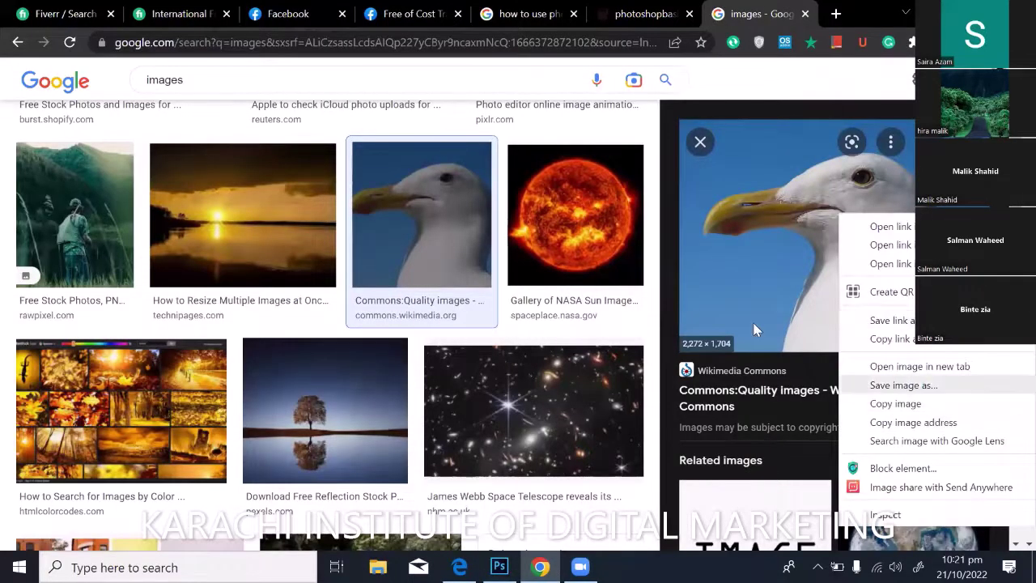
key("Return")
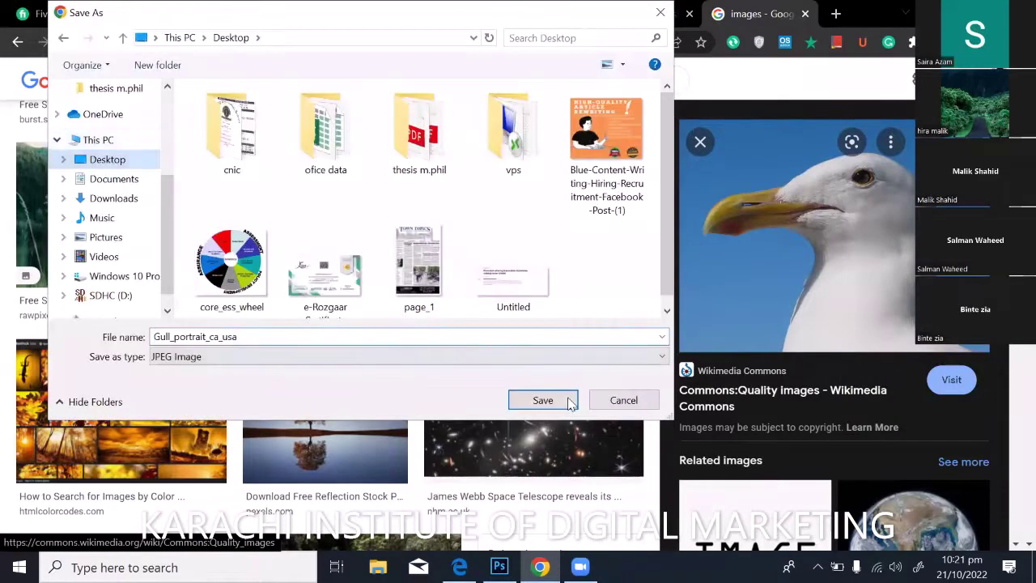
left_click(543, 400)
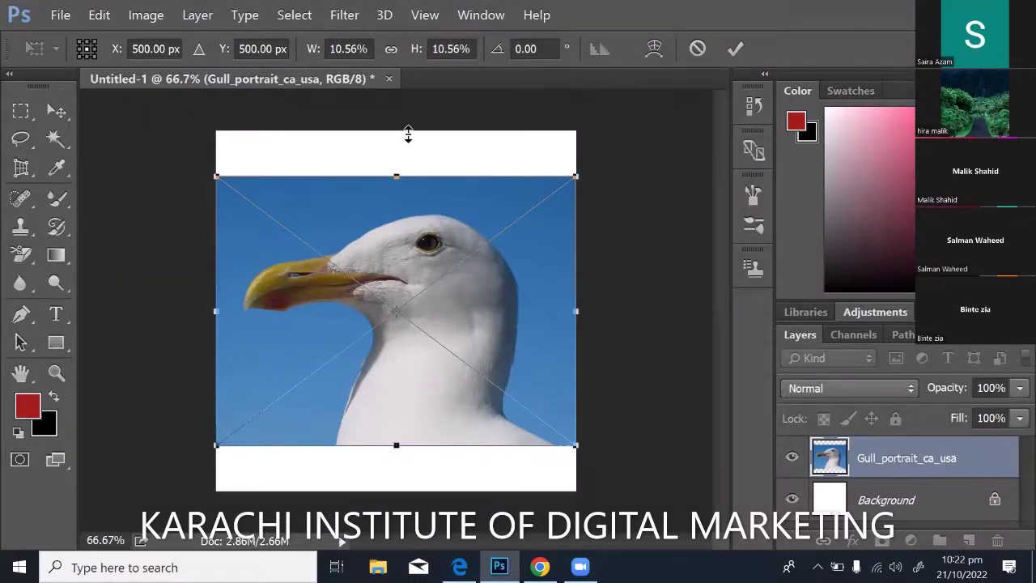
Stretch the placed Gull_portrait_ca_usa image to the top and bottom edges of the canvas and commit the transform
left_click_drag(408, 138, 407, 132)
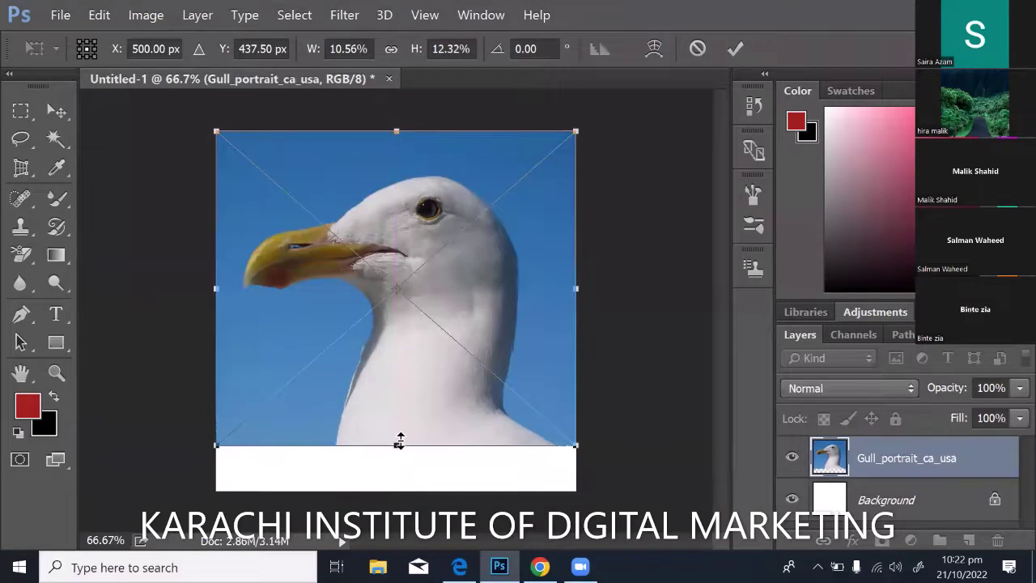
left_click_drag(399, 441, 405, 480)
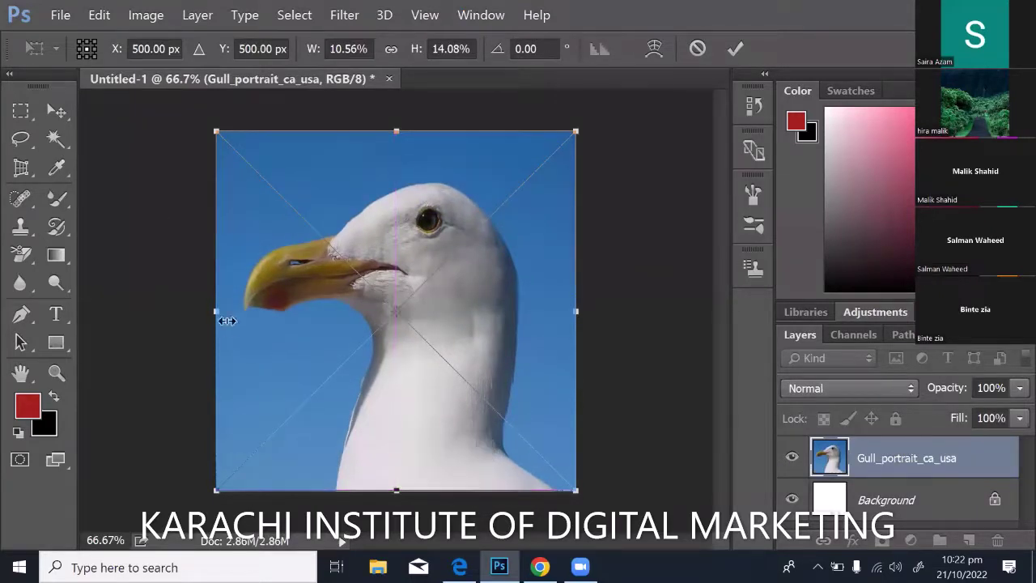
mouse_move(224, 317)
left_mouse_down()
mouse_move(273, 328)
mouse_move(203, 311)
mouse_move(216, 310)
left_mouse_up()
left_click(736, 50)
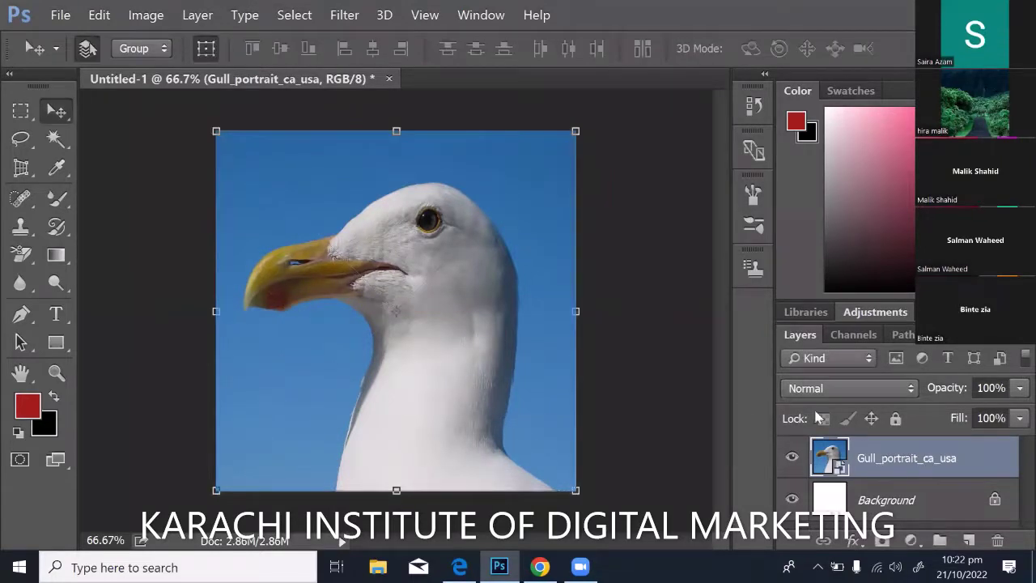
Select the Lasso Tool from the lasso tool group and bring the gull's beak into close view
left_click(22, 141)
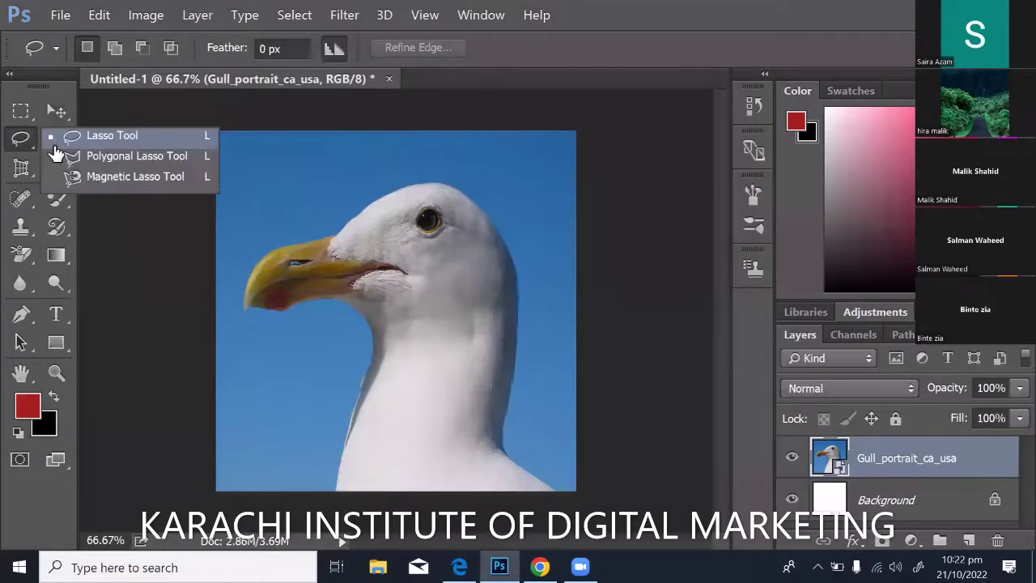
left_click(60, 142)
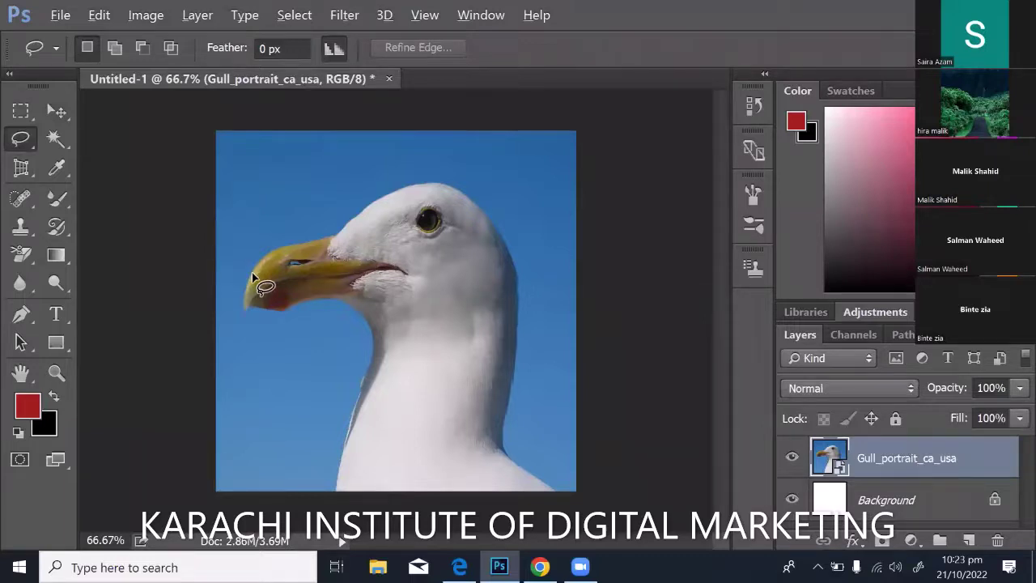
scroll(252, 272, "up", 1)
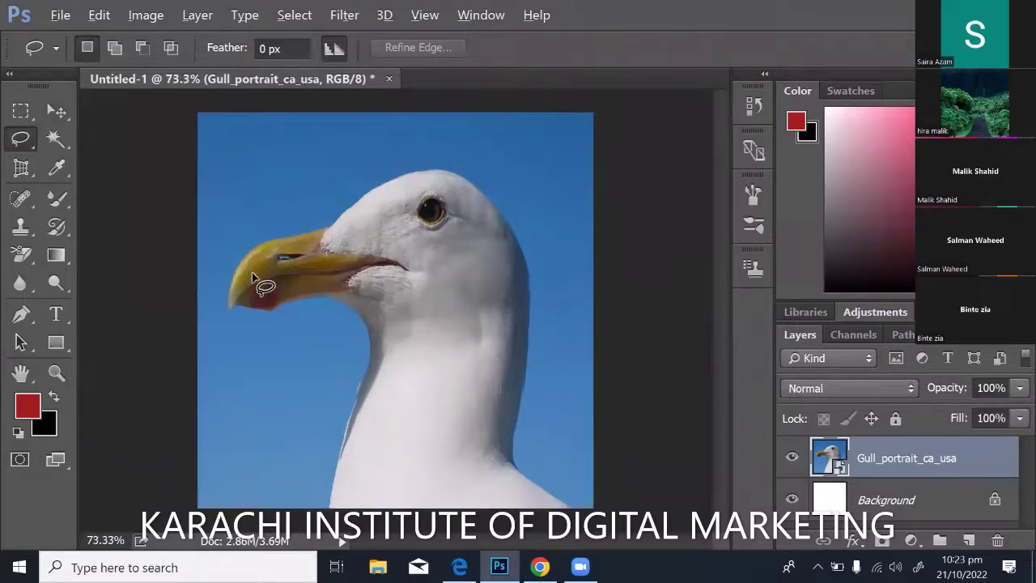
scroll(252, 272, "up", 2)
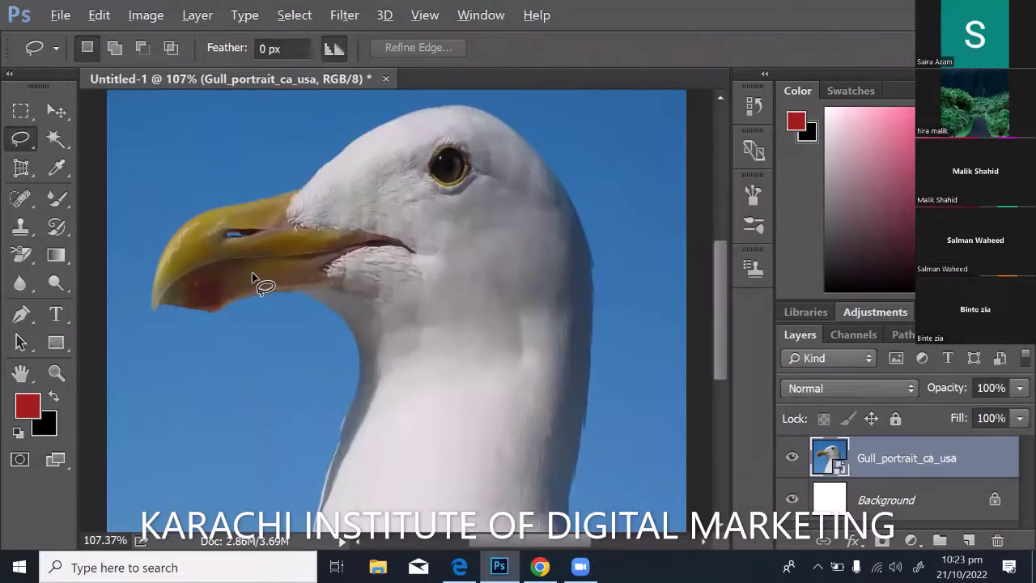
scroll(252, 272, "down", 1)
scroll(252, 272, "down", 4)
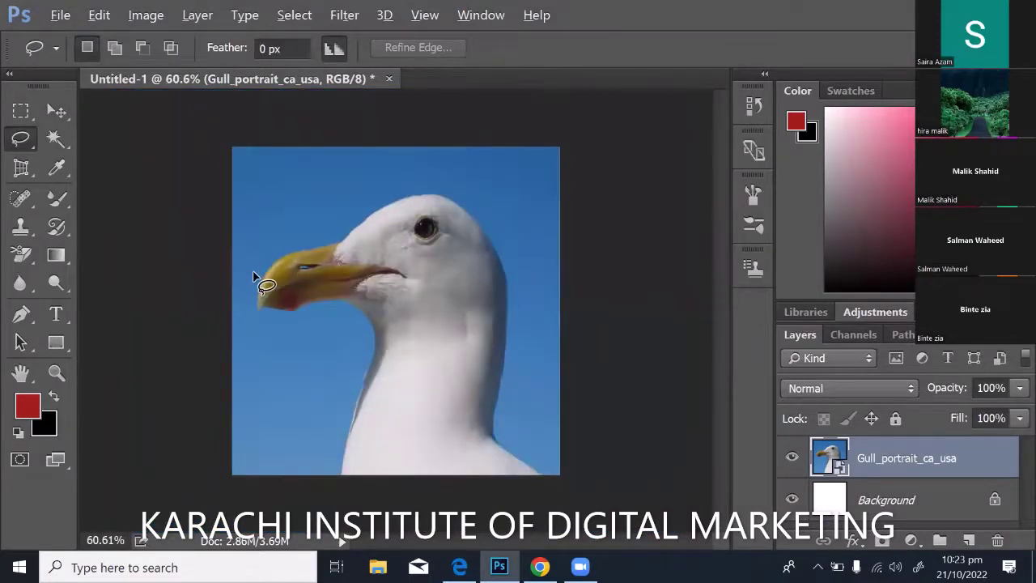
scroll(254, 276, "up", 5)
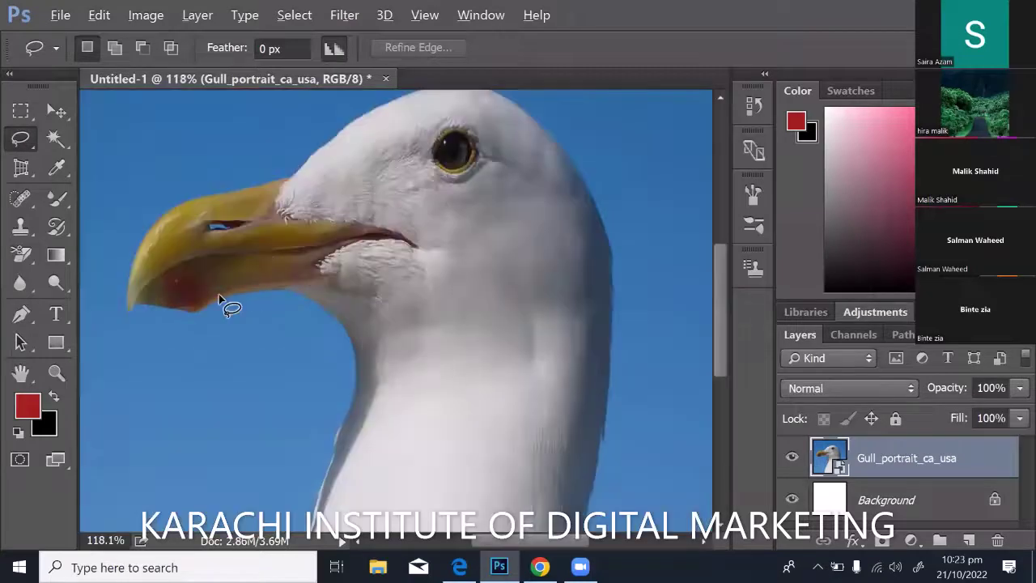
Draw a freehand Lasso selection around the gull's beak and bring the whole canvas back into view
scroll(220, 300, "up", 1)
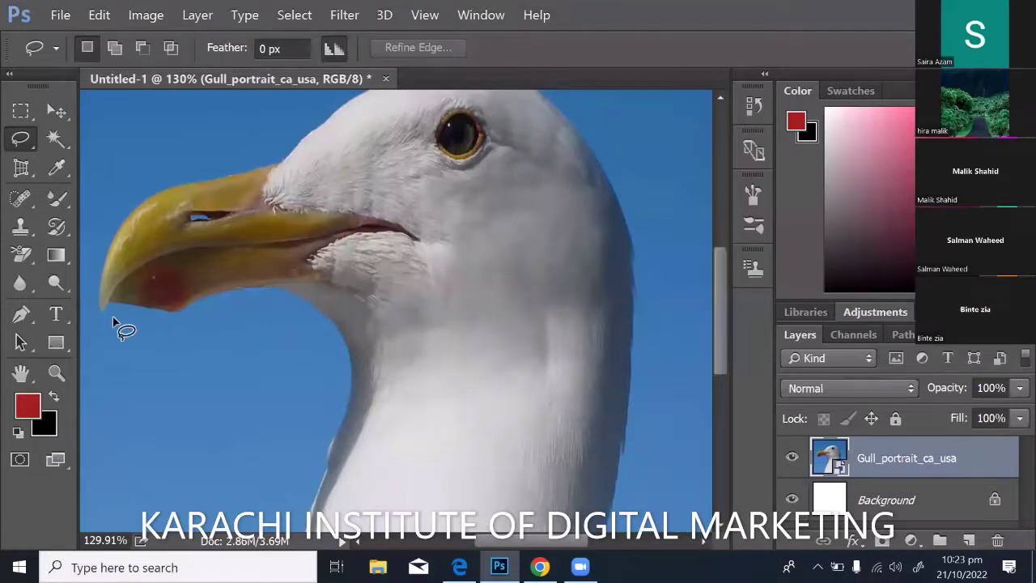
mouse_move(100, 309)
left_mouse_down()
mouse_move(85, 280)
mouse_move(115, 192)
mouse_move(314, 235)
mouse_move(261, 295)
left_mouse_up()
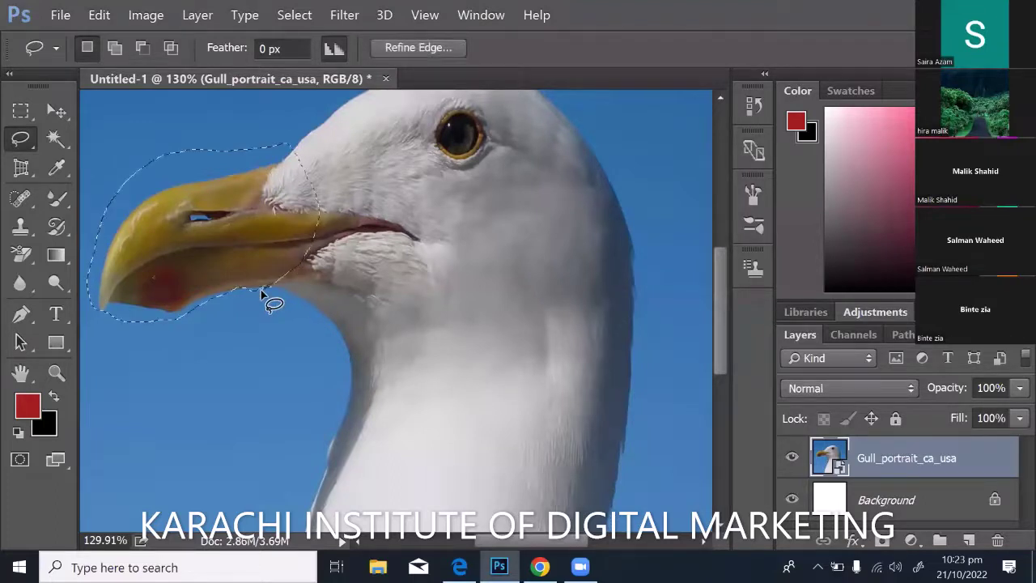
scroll(260, 296, "down", 1)
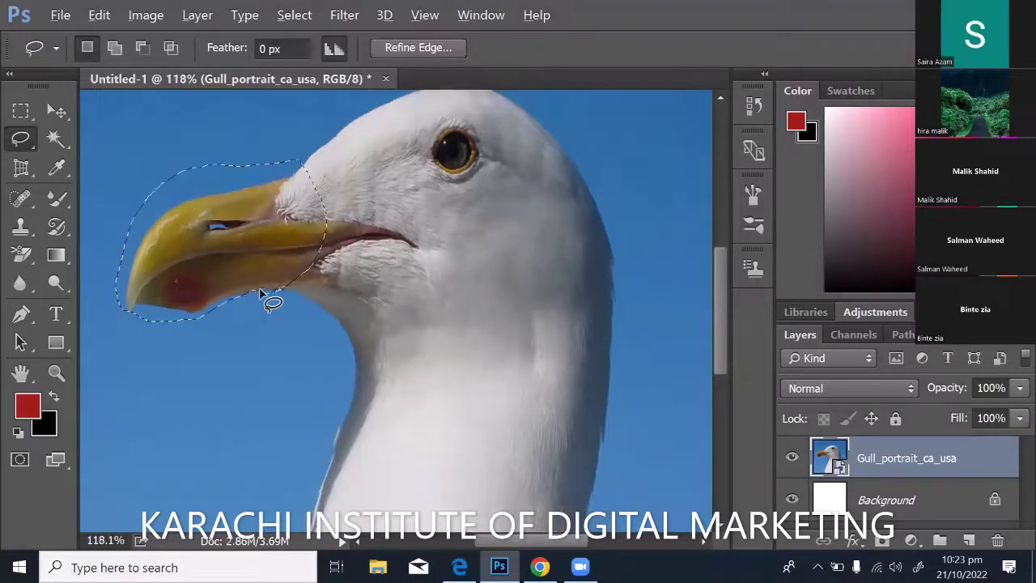
scroll(261, 296, "down", 2)
scroll(260, 295, "down", 2)
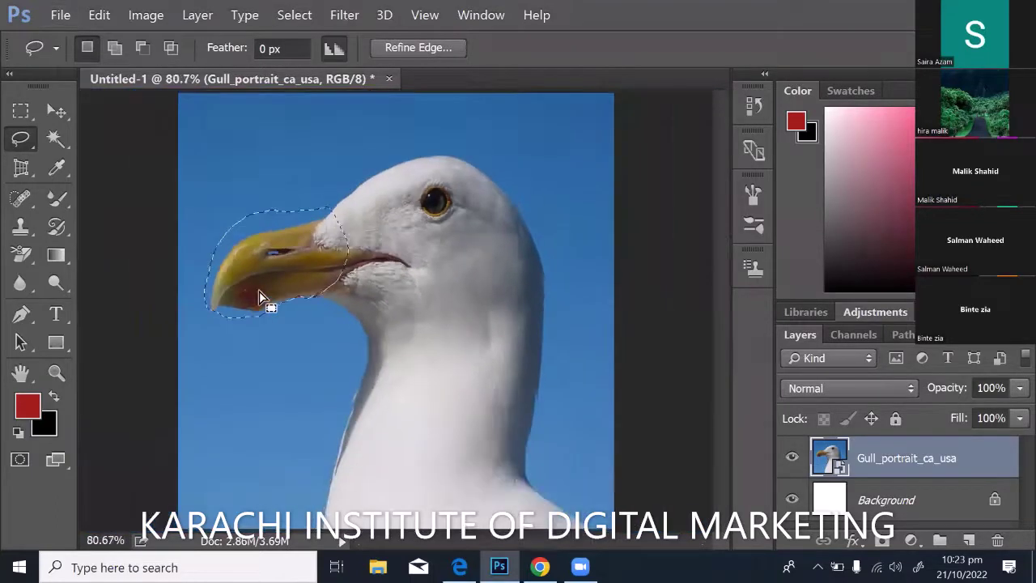
Try to move the selected beak area twice with the Move Tool, undoing each attempt
left_click(59, 113)
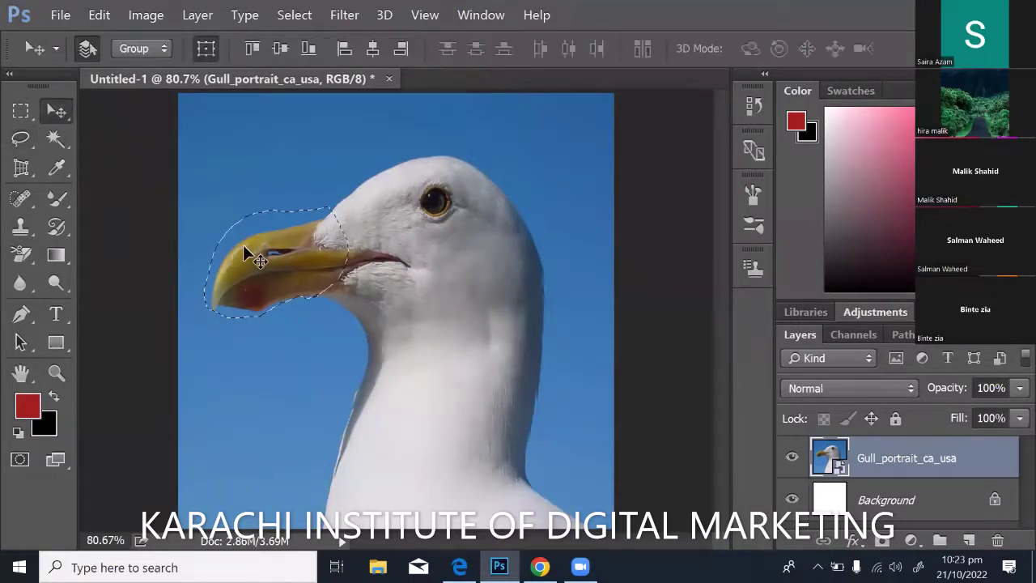
left_click_drag(266, 239, 262, 267)
key("ctrl+z")
left_click_drag(264, 231, 263, 217)
key("ctrl+z")
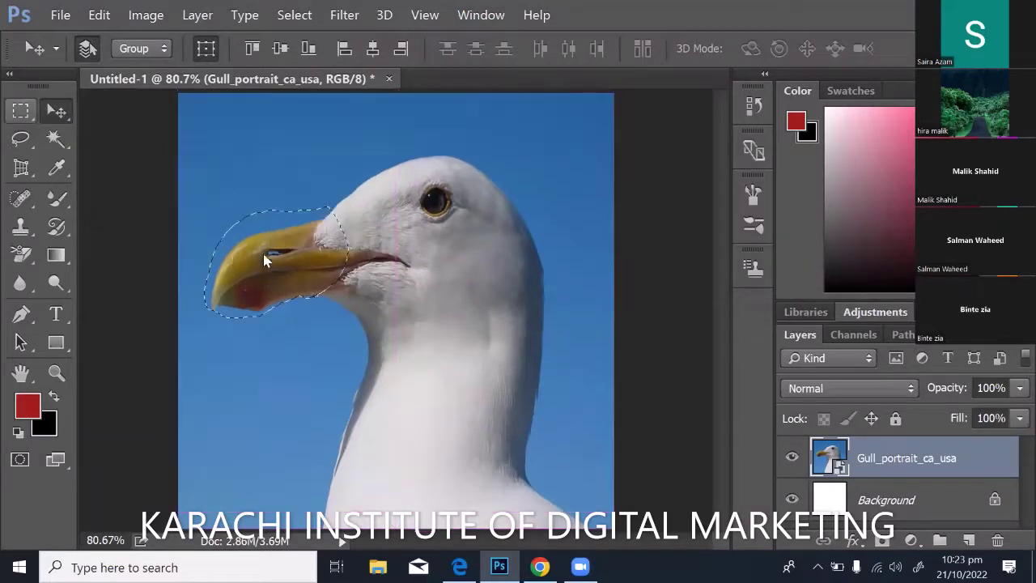
Return to the Lasso Tool, clear the beak selection and undo that deselection
left_click(33, 141)
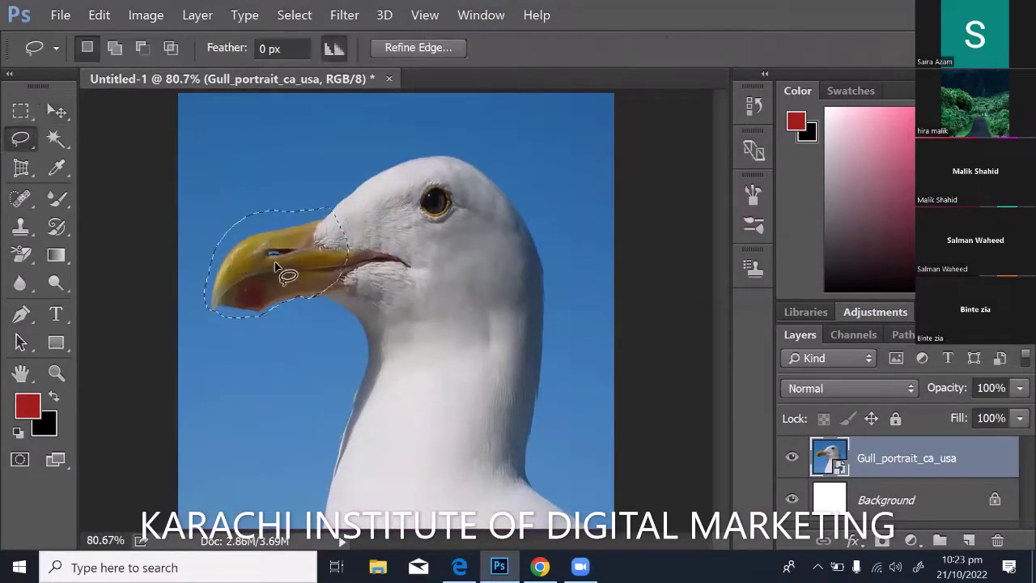
left_click(488, 282)
key("ctrl+z")
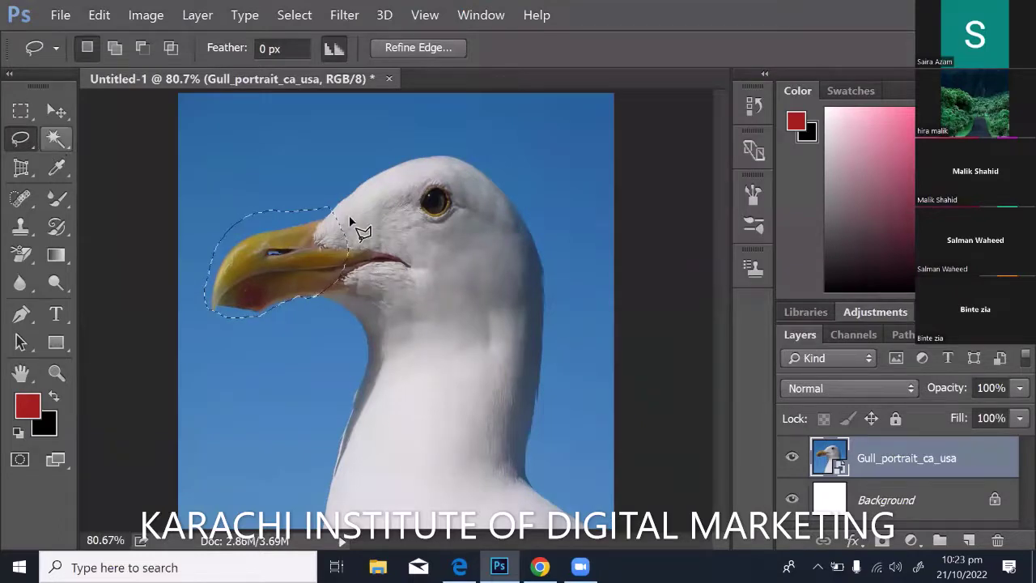
Switch to the Polygonal Lasso Tool and set the foreground colour to red e03131
right_click(21, 137)
left_click(122, 153)
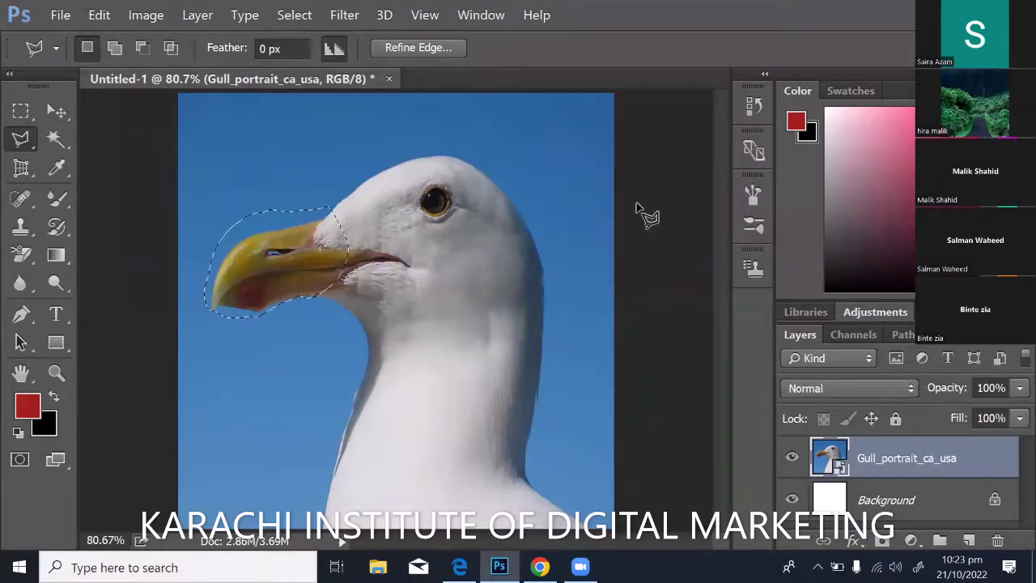
left_click(795, 121)
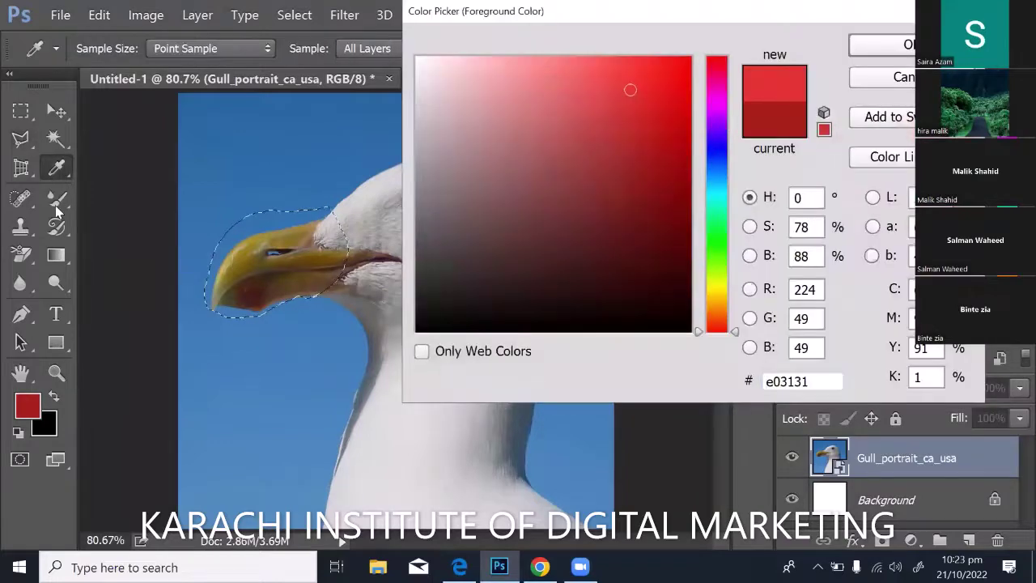
key("Escape")
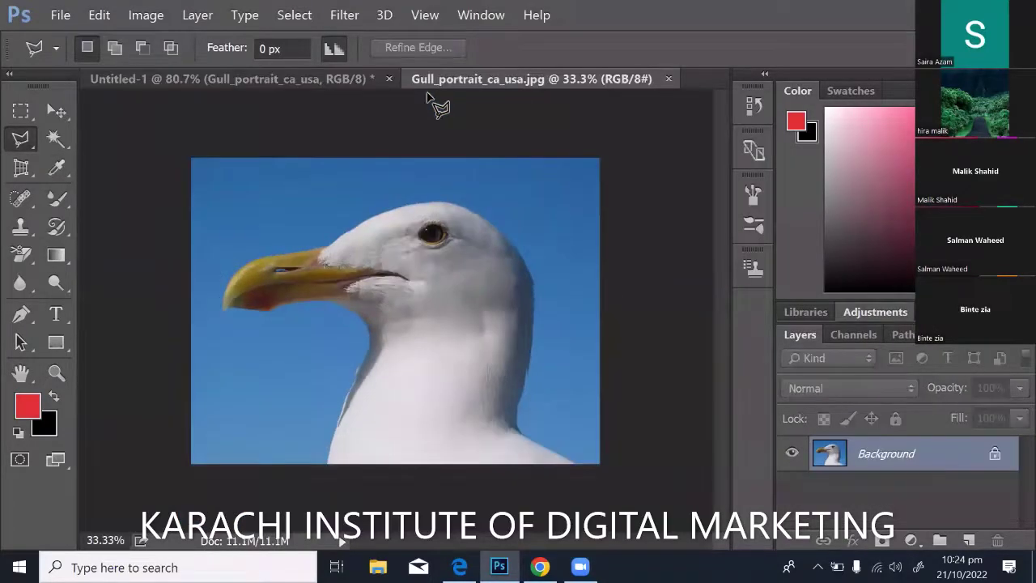
Close the Untitled-1 document without saving its changes
key("ctrl+alt+w")
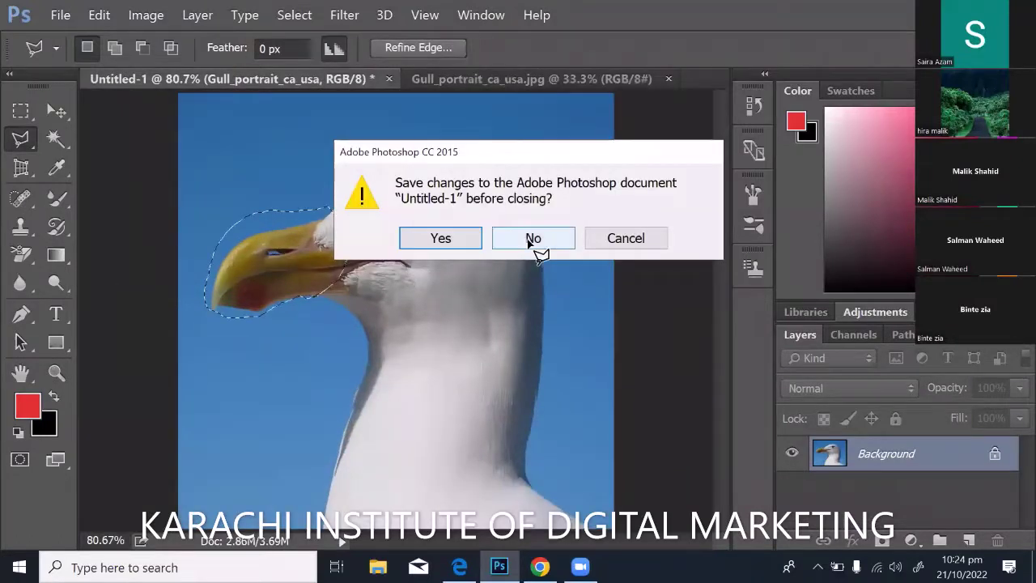
left_click(532, 239)
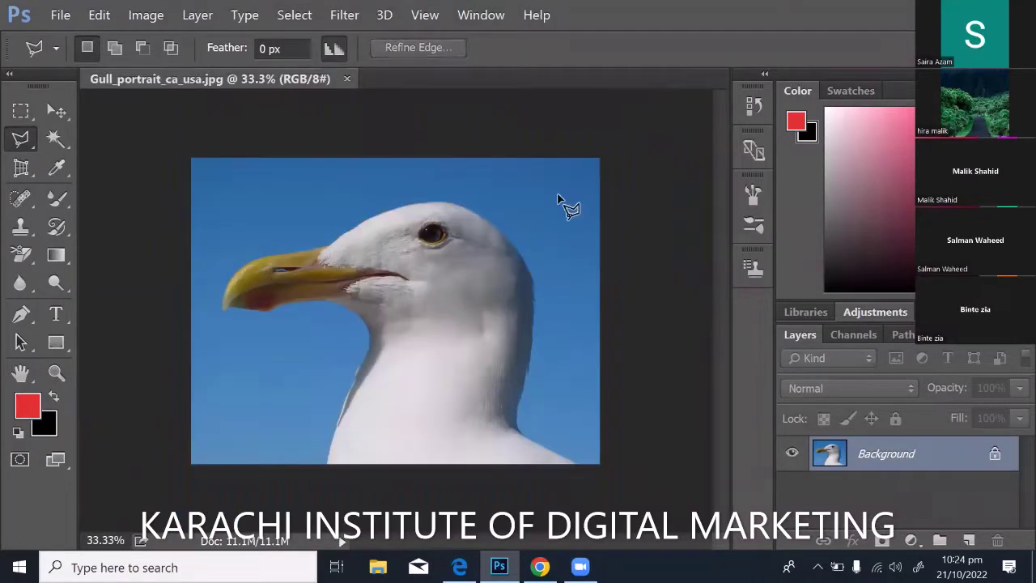
left_click(204, 230)
left_click(638, 269)
key("Escape")
Switch back to the Lasso Tool and draw a freehand selection around the gull's head and beak in Gull_portrait_ca_usa.jpg
right_click(31, 142)
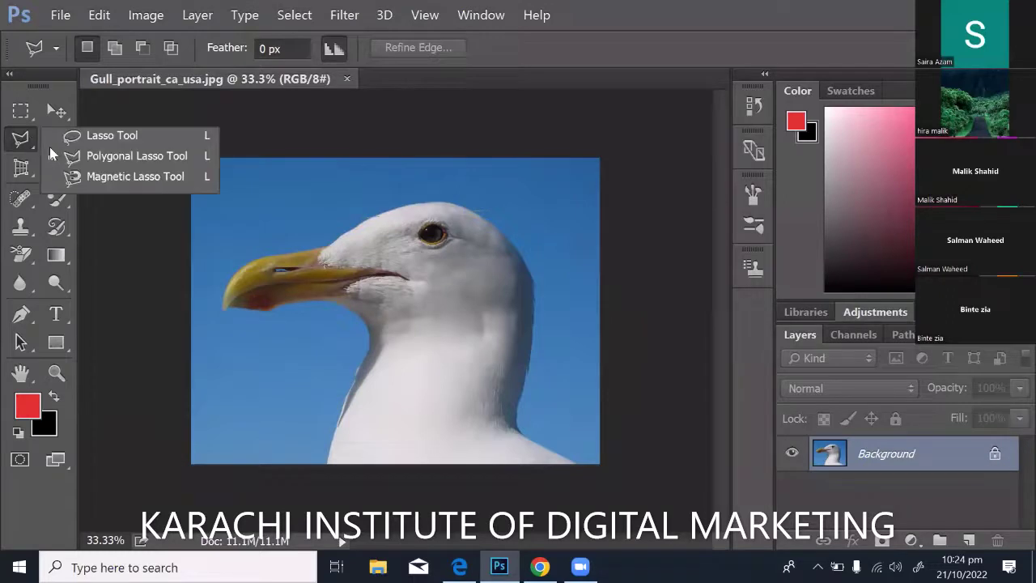
left_click(56, 145)
key("ctrl+a")
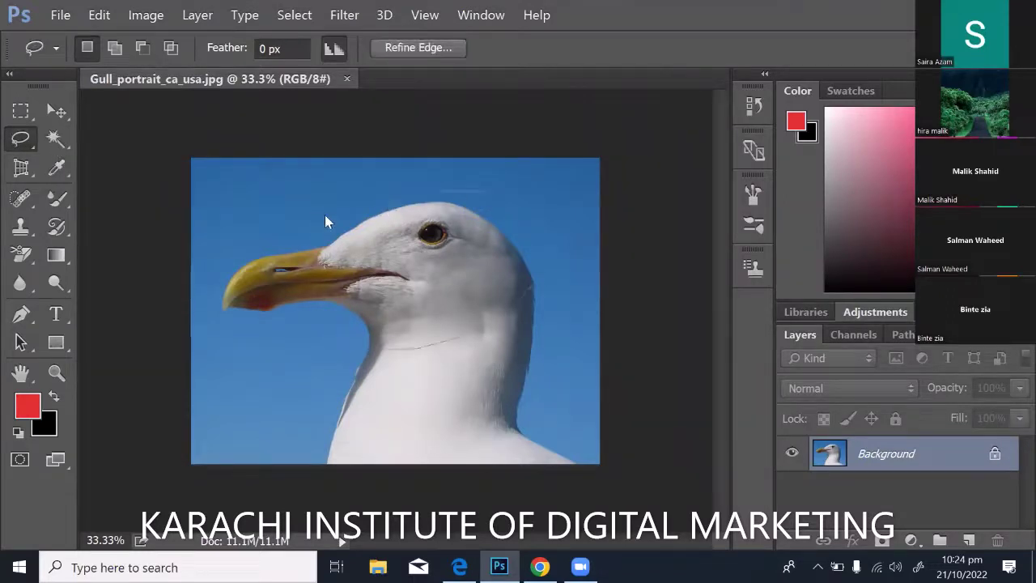
left_click_drag(324, 234, 324, 233)
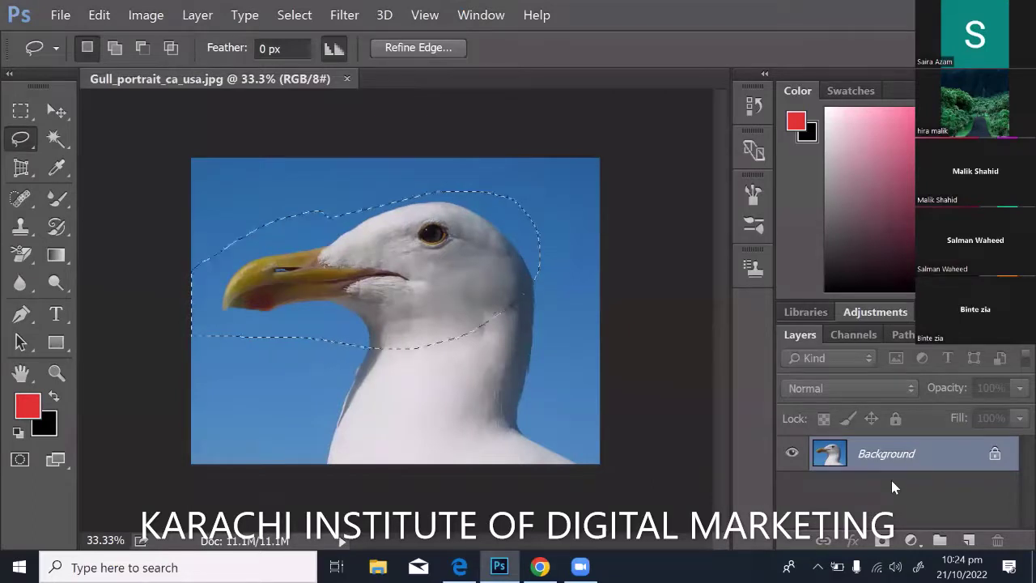
Restore the head selection, unlock the Background layer and fill the selected area with the red foreground colour
left_click(1012, 411)
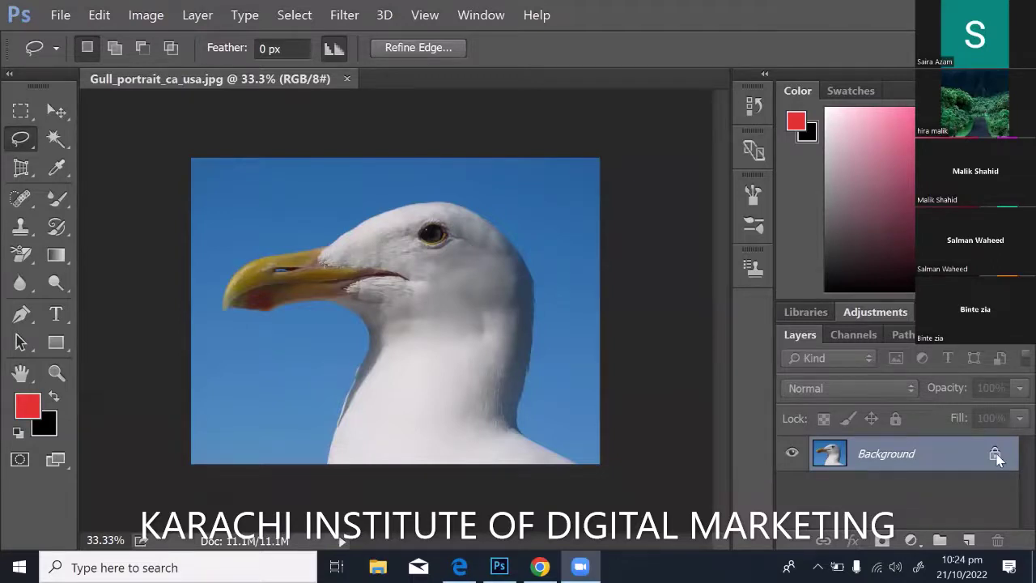
key("ctrl+shift+d")
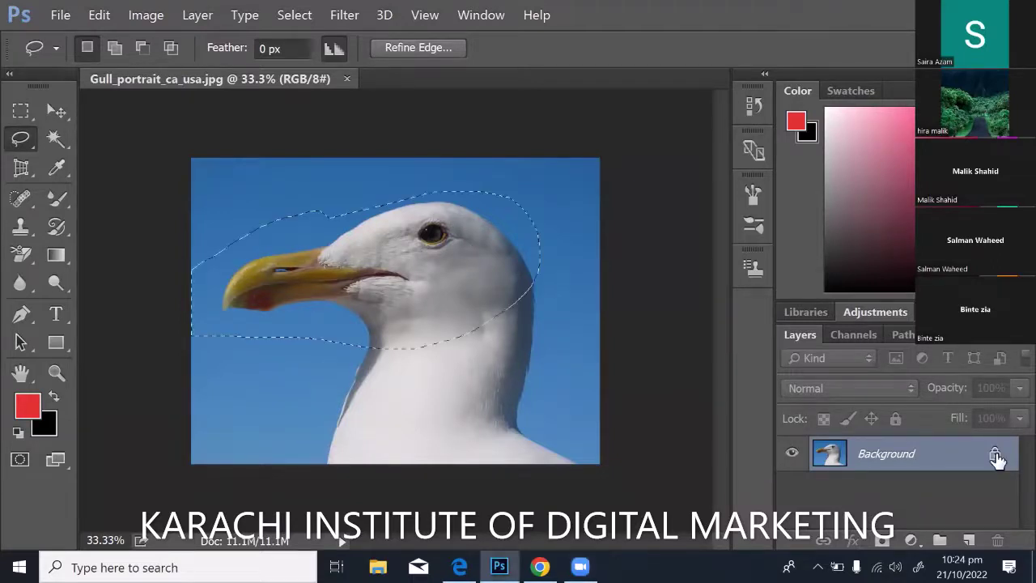
left_click(995, 455)
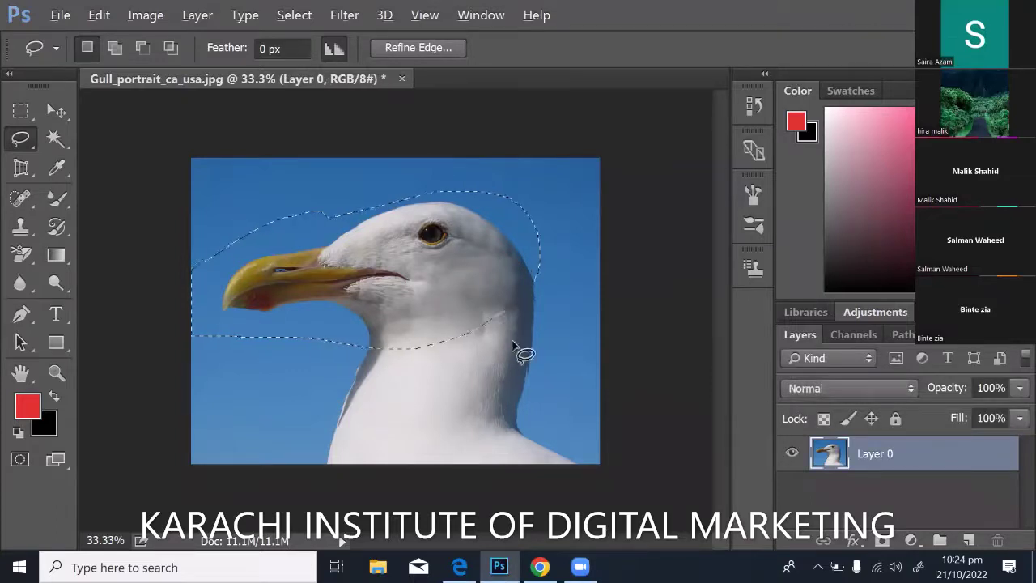
key("alt+BackSpace")
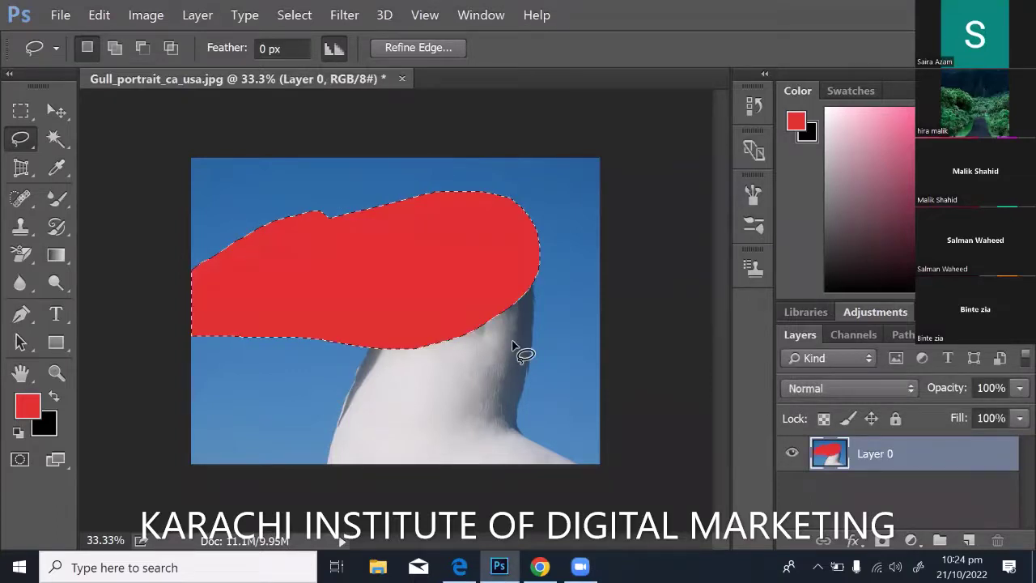
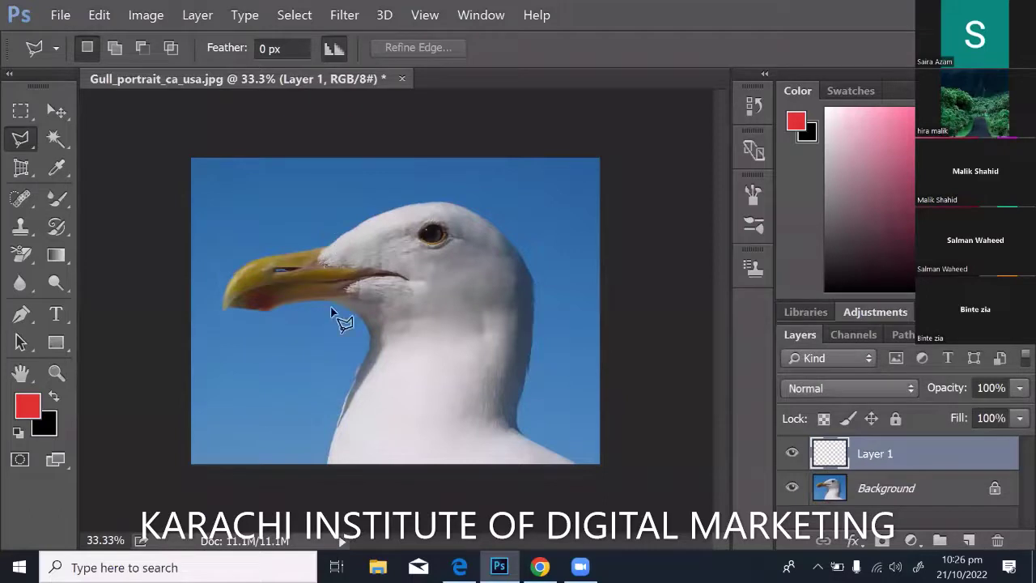
Try two Polygonal Lasso outlines around the gull's beak on Layer 1, deselecting each one
left_click(225, 332)
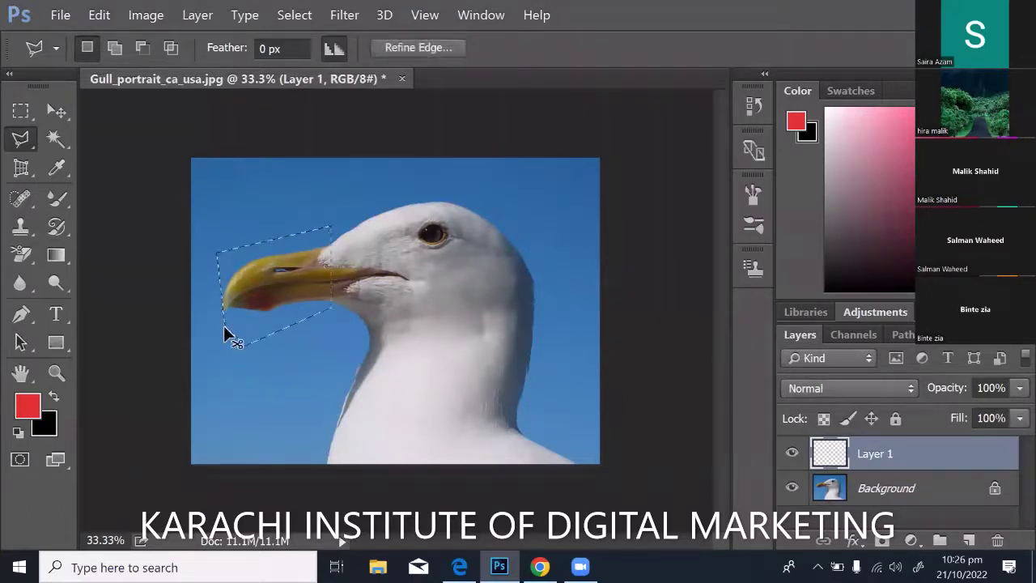
key("ctrl+d")
left_click(231, 209)
left_click(328, 245)
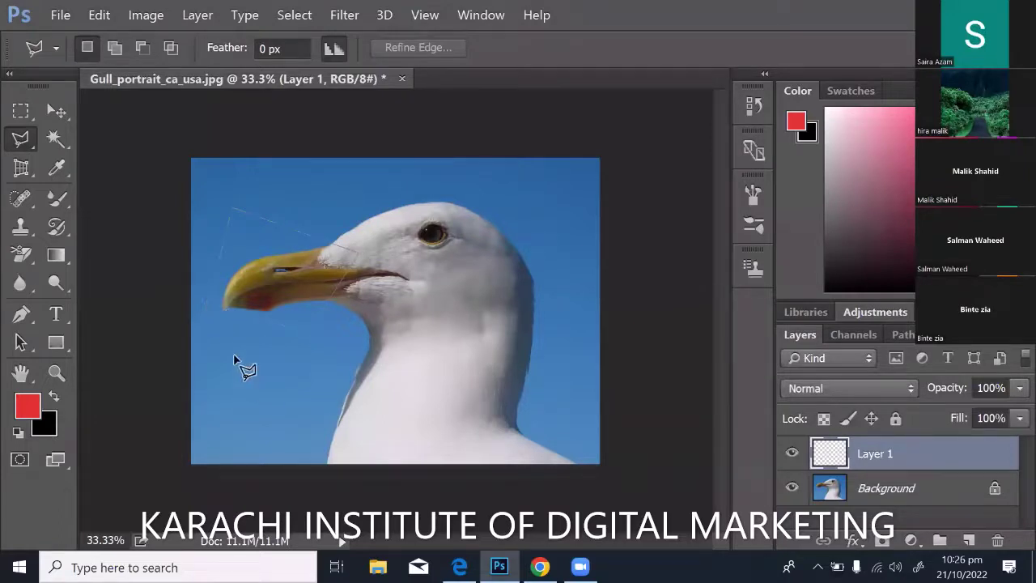
double_click(210, 306)
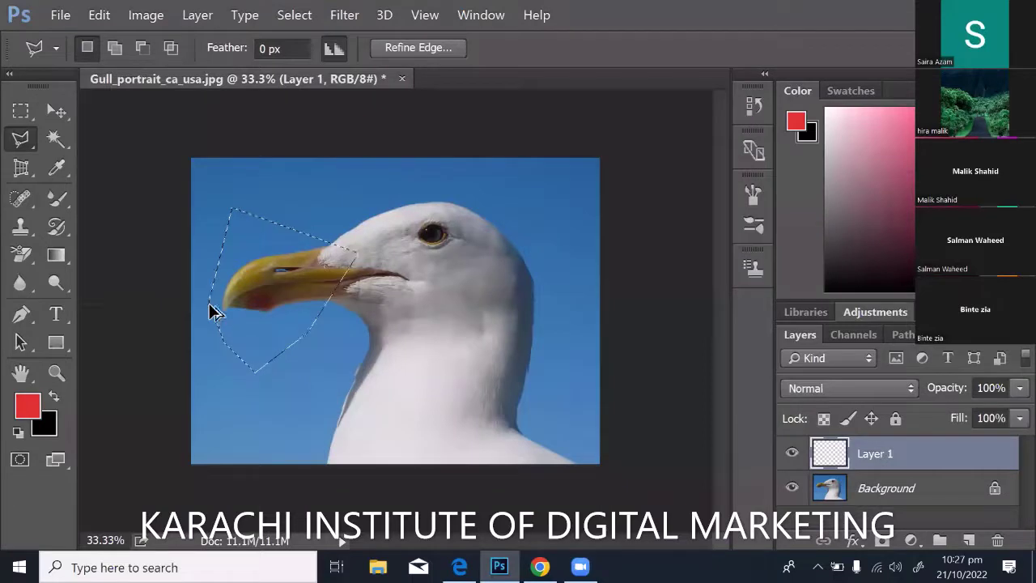
key("ctrl+d")
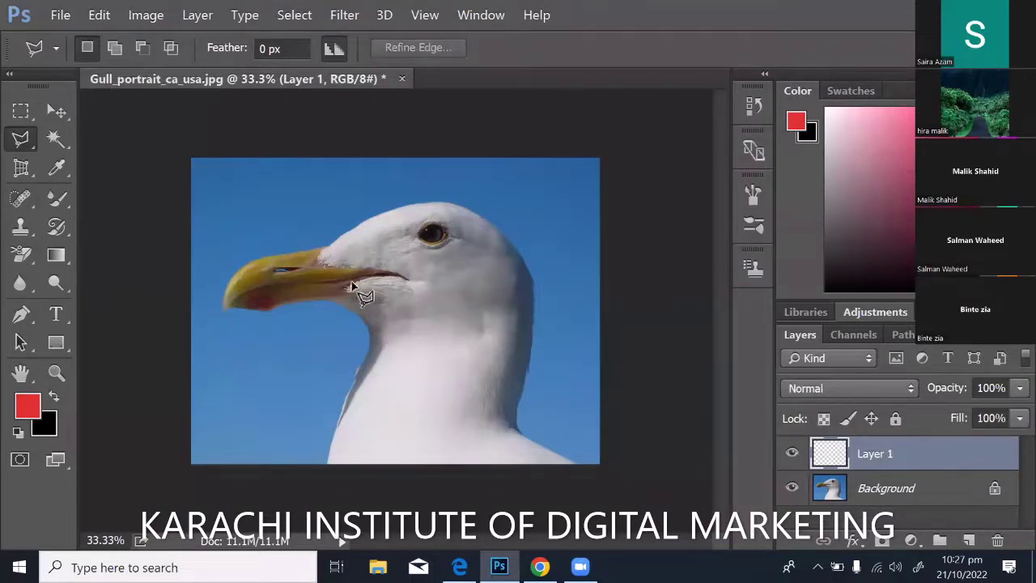
Outline the beak with a five-sided polygonal selection and fill it with the red foreground colour on Layer 1
left_click(227, 307)
left_click(225, 304)
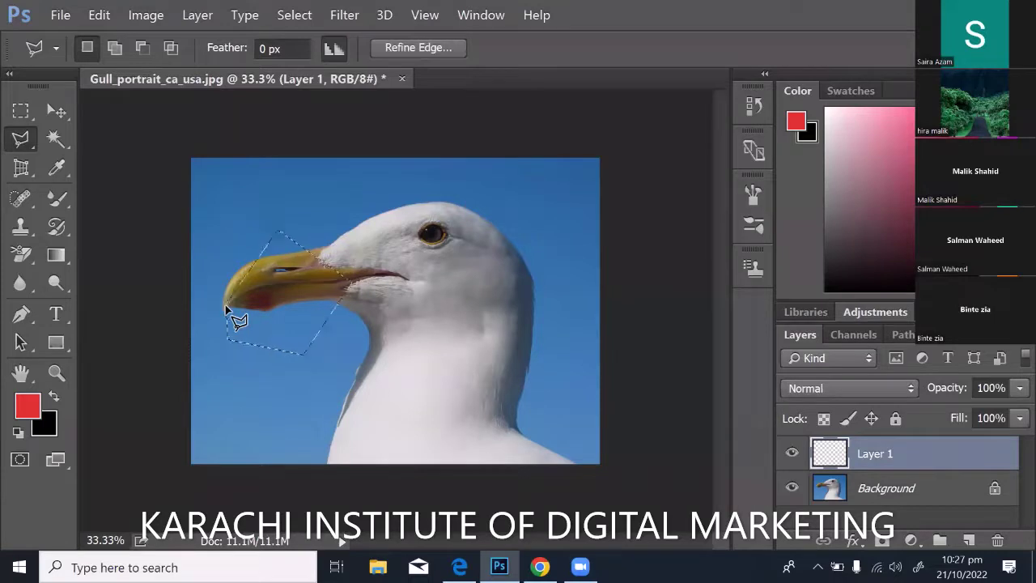
key("alt+BackSpace")
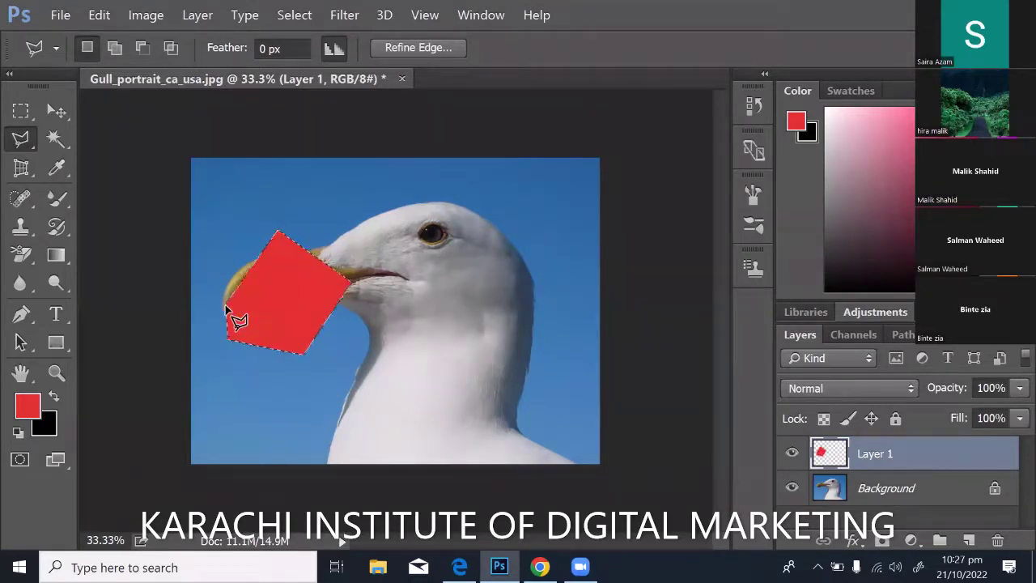
Hide and show Layer 1 to compare it with the photo, and step back and forward through the latest history states
left_click(792, 454)
left_click(792, 454)
key("ctrl+alt+z")
key("ctrl+alt+z")
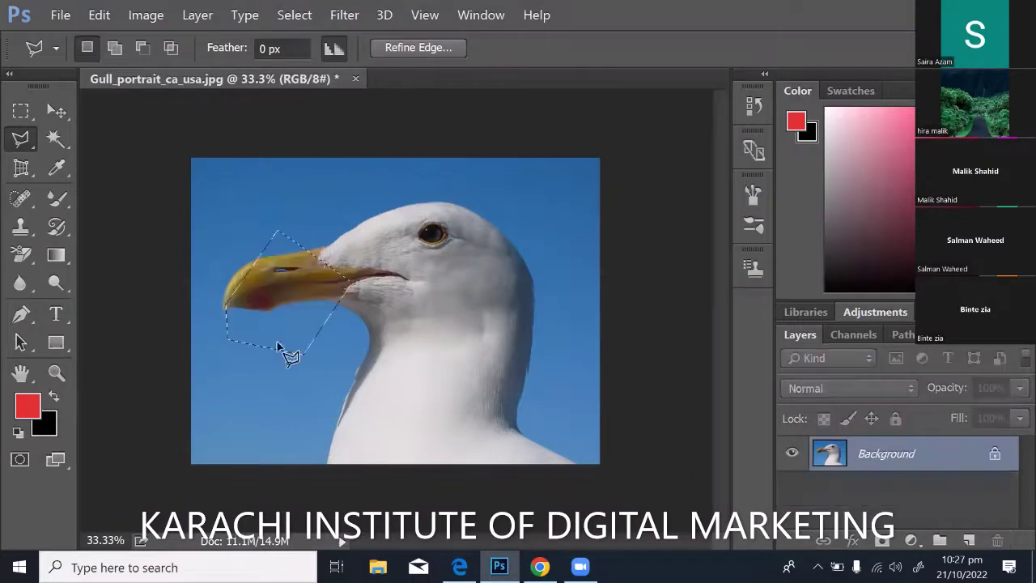
key("ctrl+shift+z")
key("ctrl+shift+z")
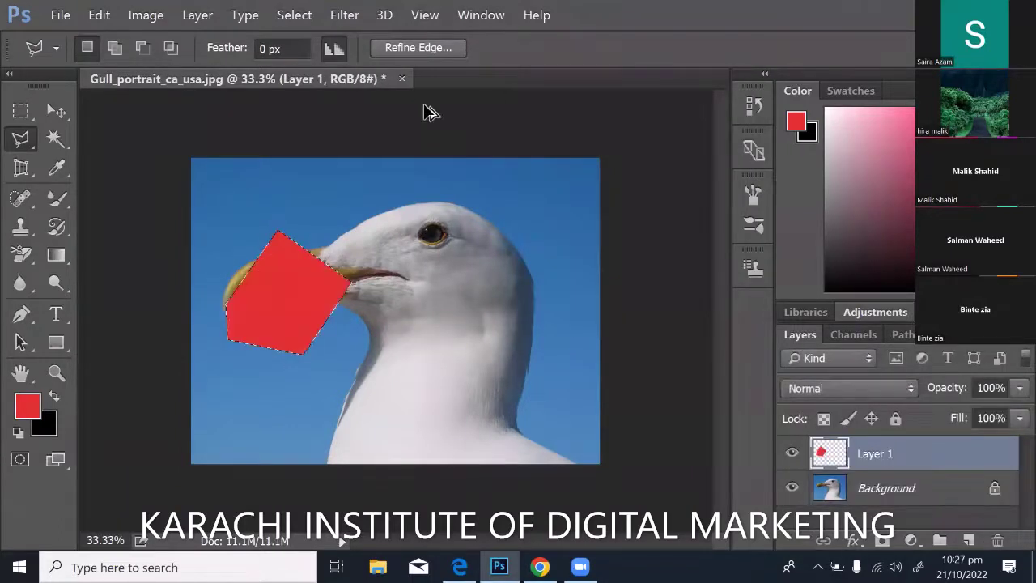
Undo the red fill, the added Layer 1 and the polygonal beak selection
key("ctrl+alt+z")
key("ctrl+alt+z")
key("ctrl+alt+z")
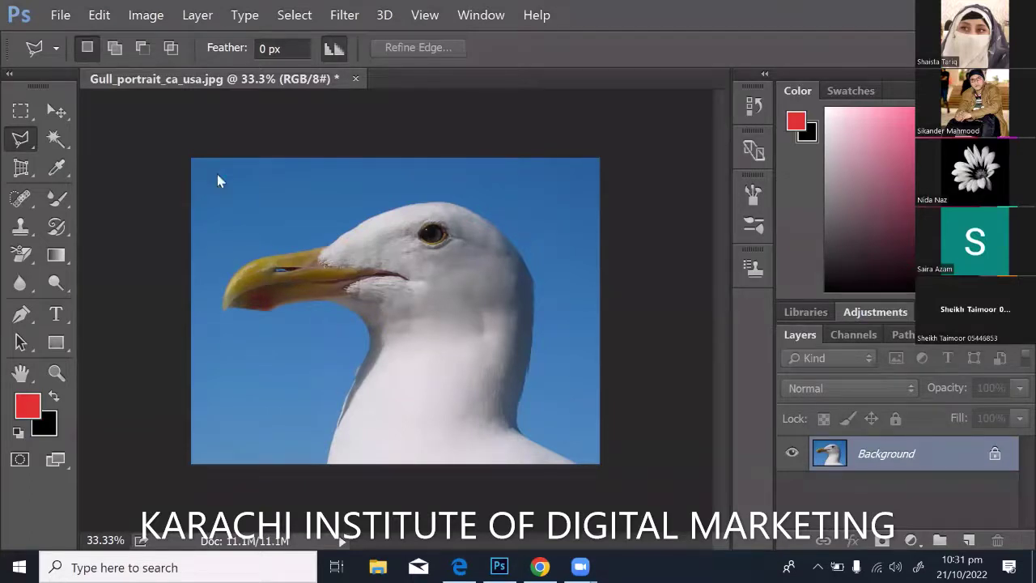
Draw a four-sided polygonal selection over the sky above the beak and forehead, and deselect it
left_click(267, 184)
left_click(384, 169)
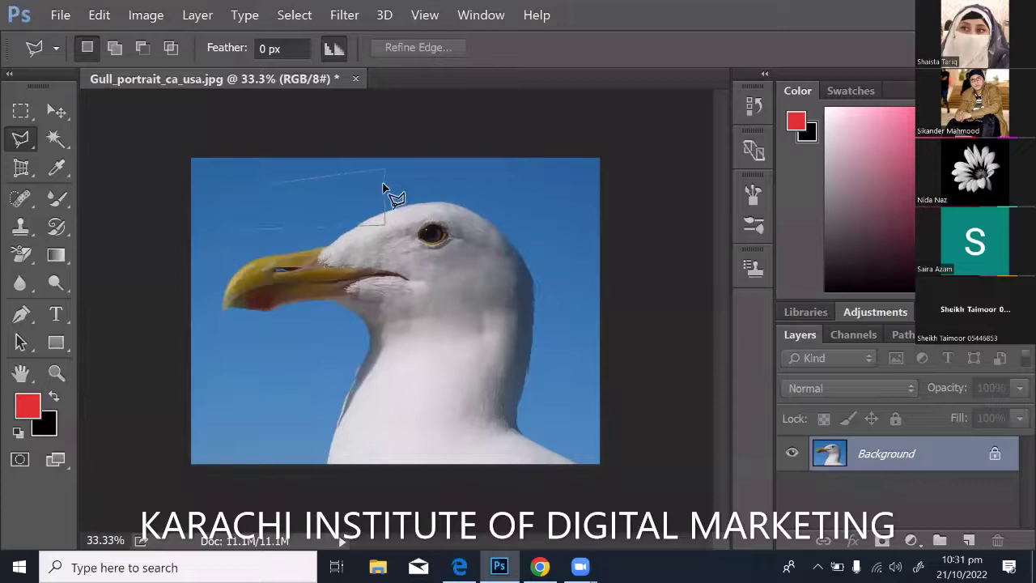
left_click(385, 224)
left_click(251, 217)
left_click(267, 184)
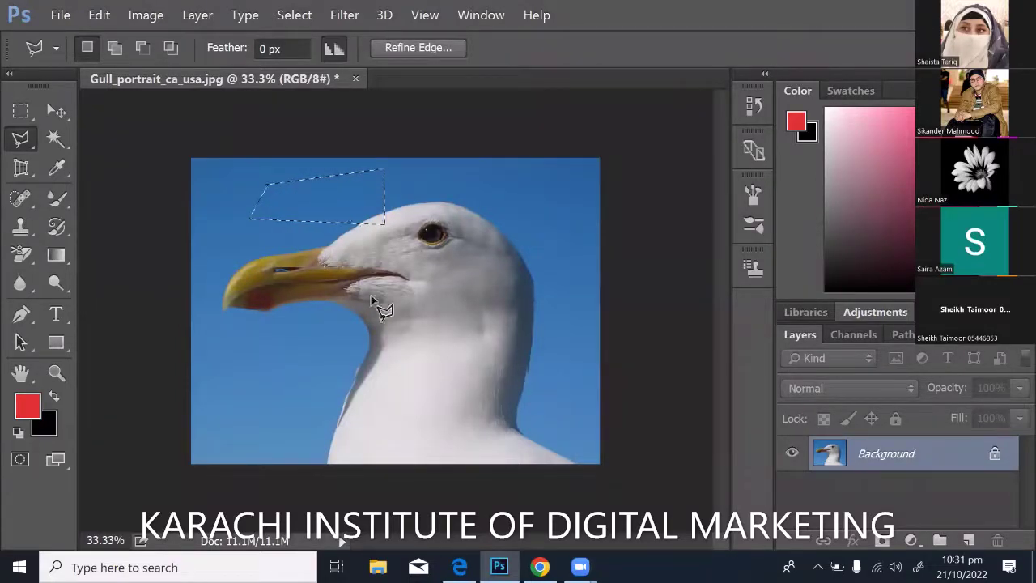
key("ctrl+d")
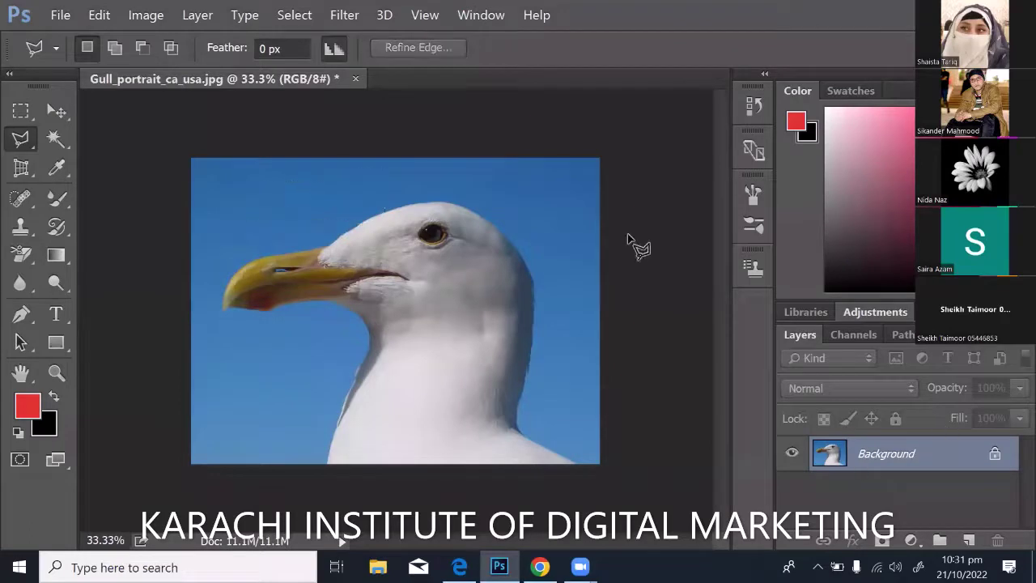
Add a new empty layer above the Background with a polygonal selection spanning the sky, forehead and upper beak
left_click(969, 539)
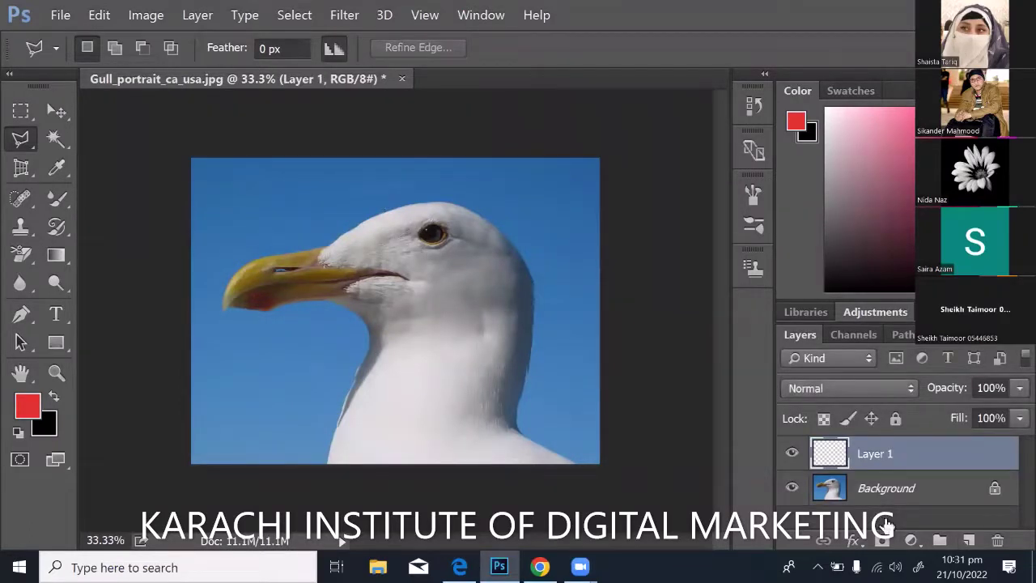
key("ctrl+shift+d")
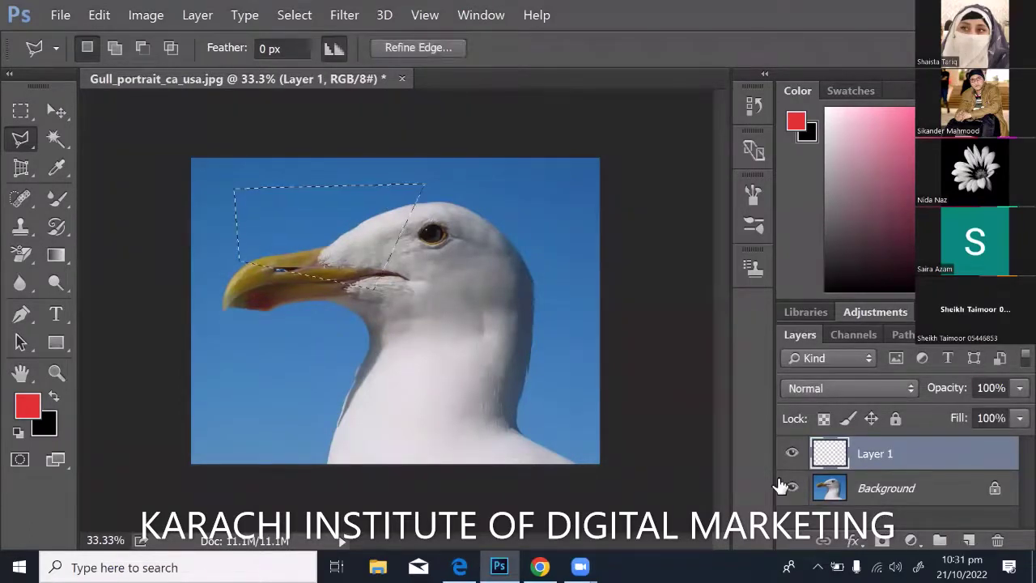
Fill the polygonal selection on Layer 1 with the red foreground colour, and refill it with the black background colour
key("ctrl+d")
left_click(231, 192)
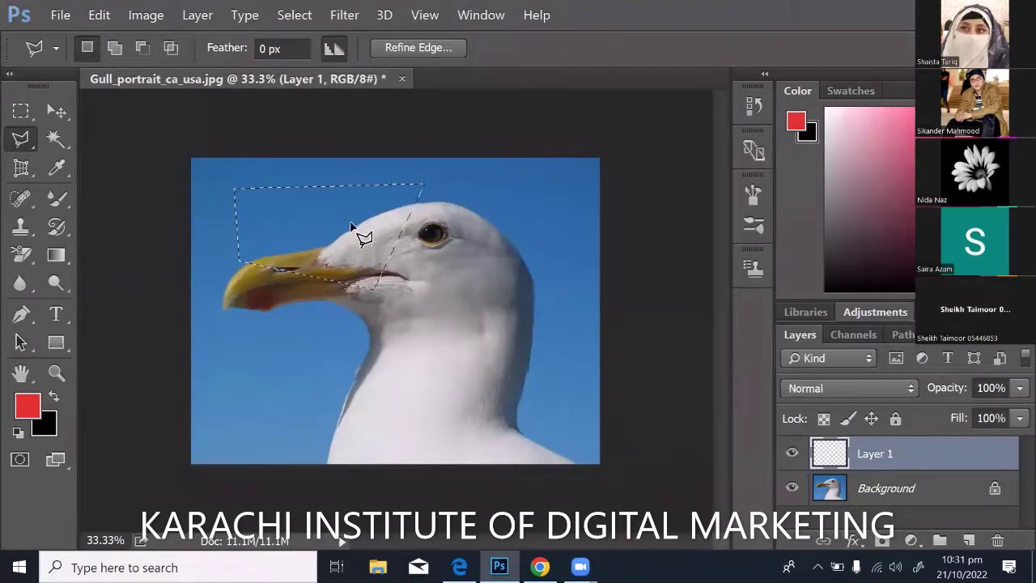
key("alt")
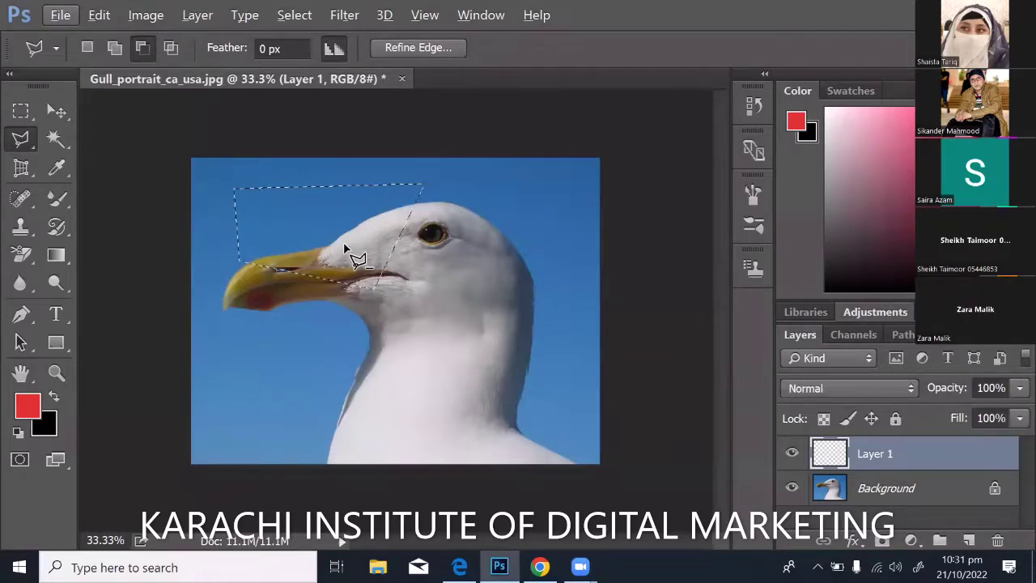
key("alt+BackSpace")
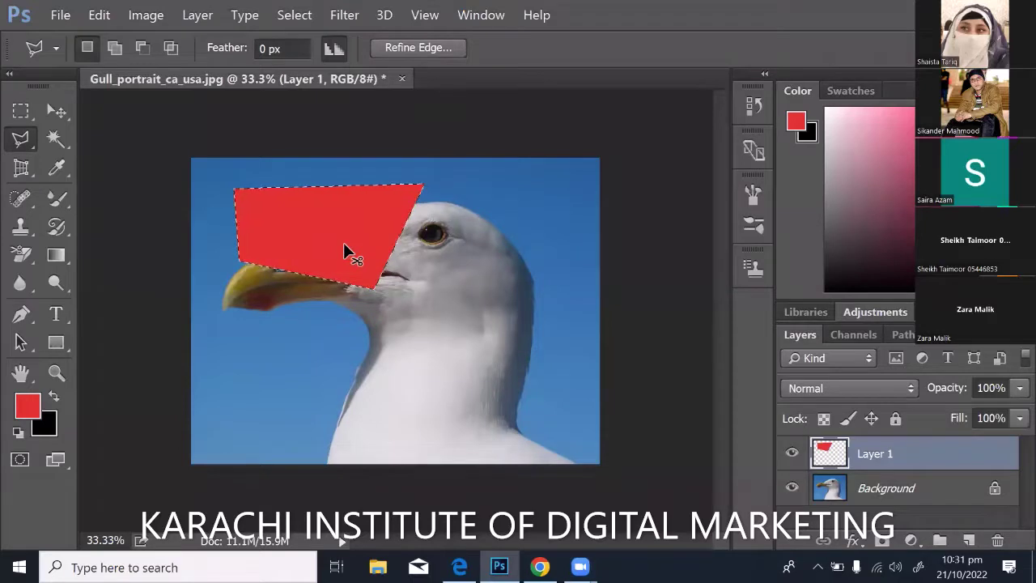
key("ctrl+BackSpace")
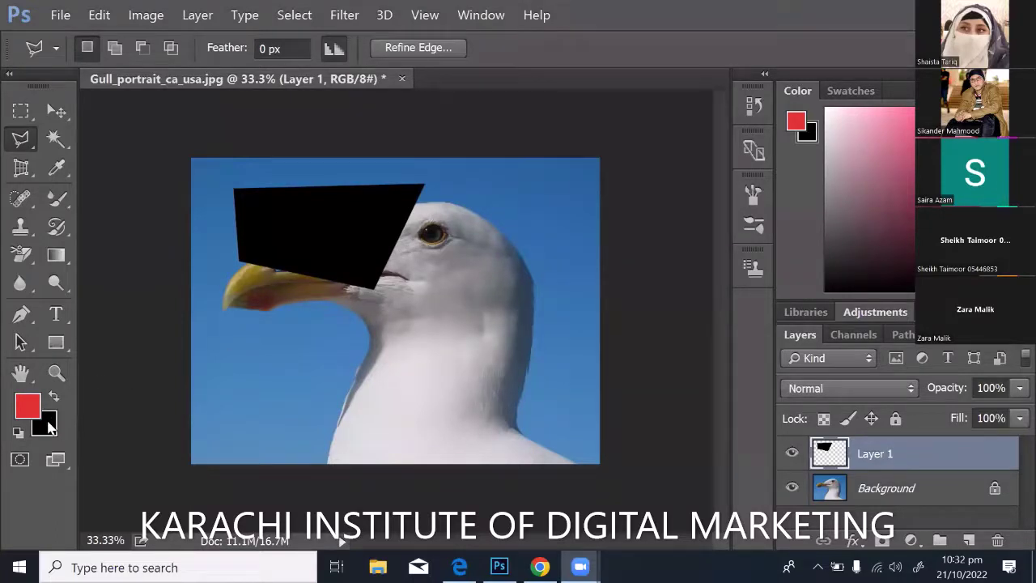
left_click(46, 423)
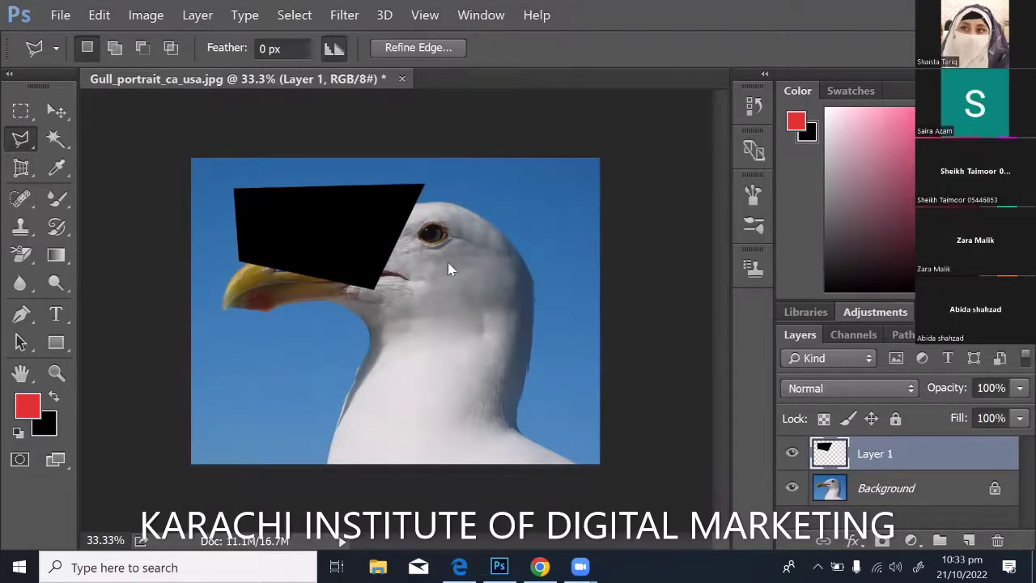
Delete the black-filled layer and clear the polygonal selection, leaving only the Background
left_click(792, 454)
left_click_drag(885, 454, 998, 540)
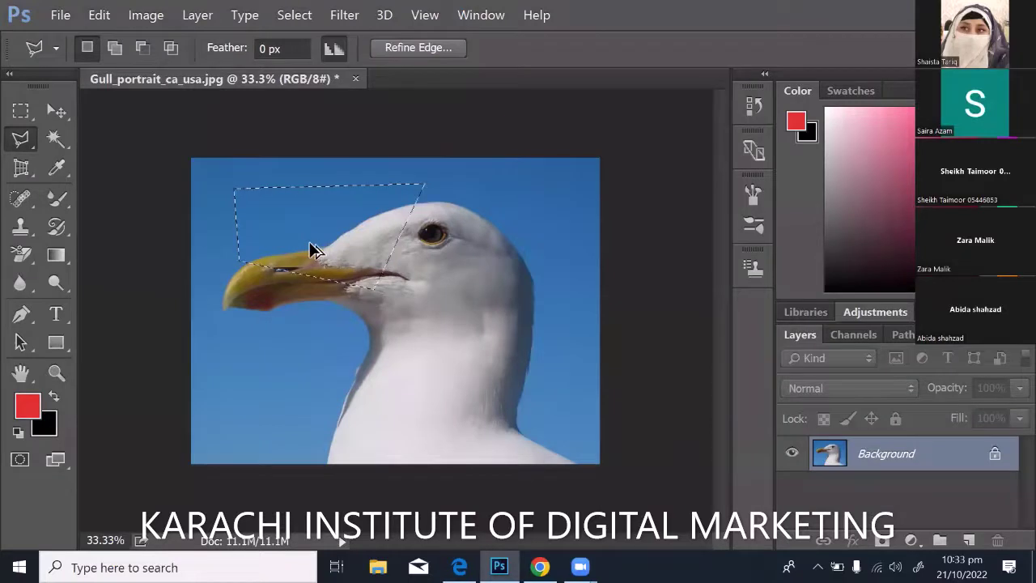
key("ctrl+shift+alt+n")
key("ctrl+d")
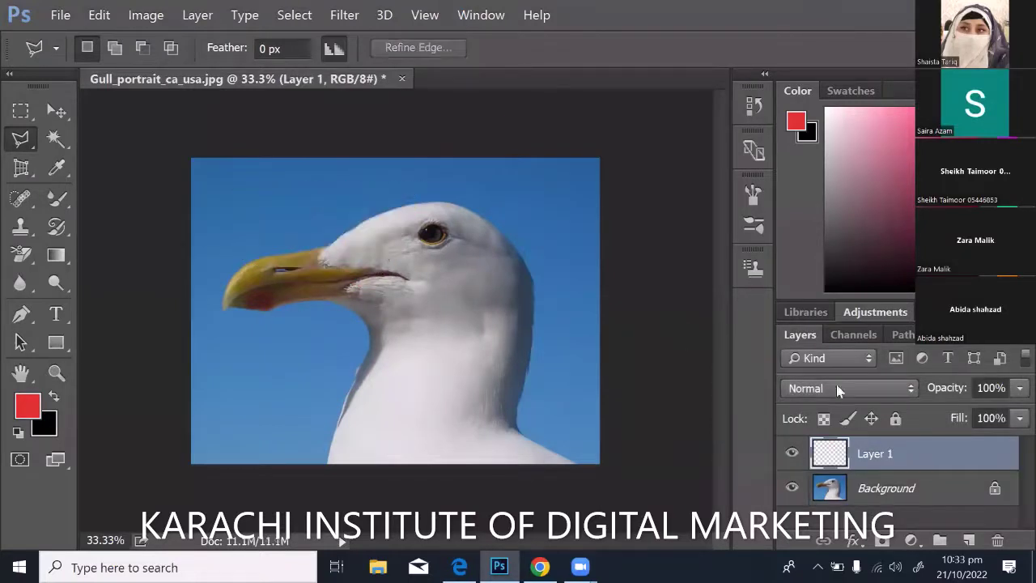
left_click(998, 540)
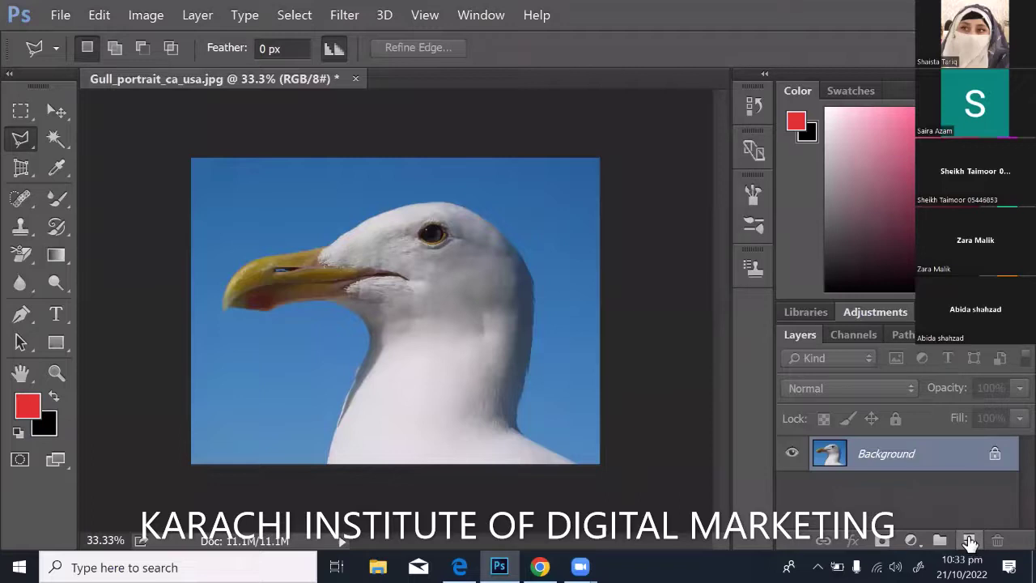
Add a new layer, outline the gull's eye with the freehand Lasso tool and fill the selection with red
key("ctrl+shift+alt+n")
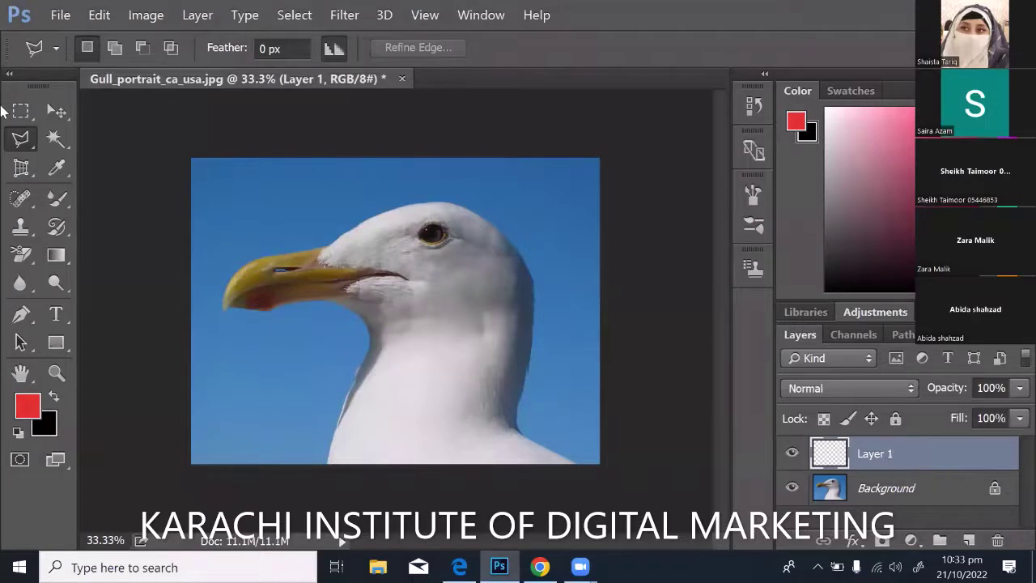
left_click_drag(21, 139, 78, 139)
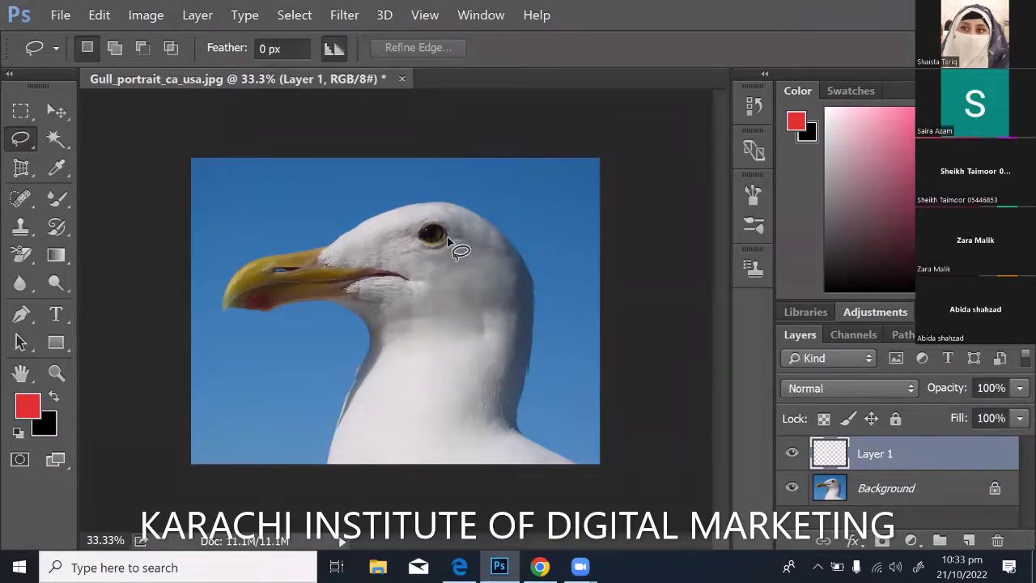
left_click_drag(434, 247, 435, 245)
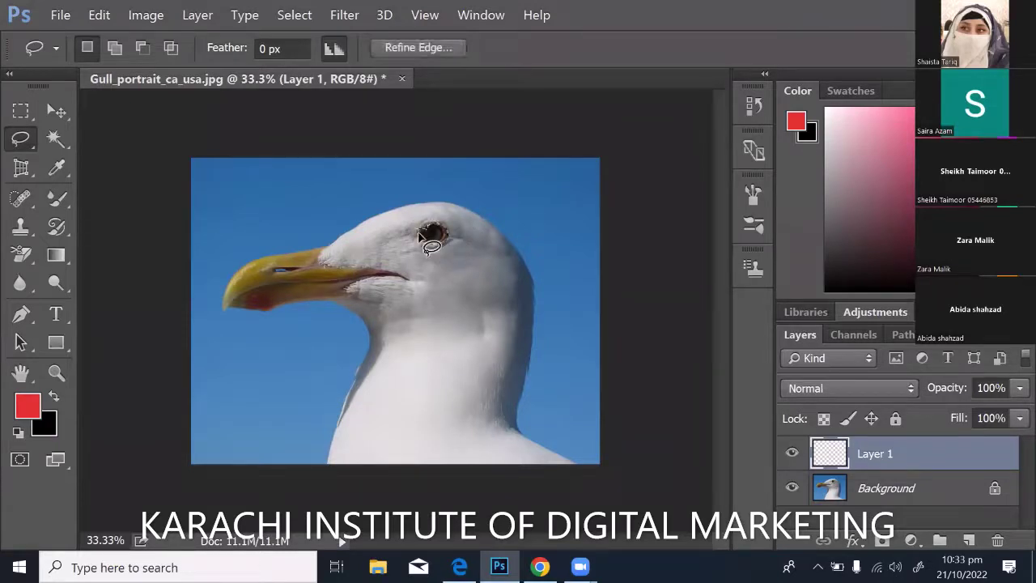
key("alt+BackSpace")
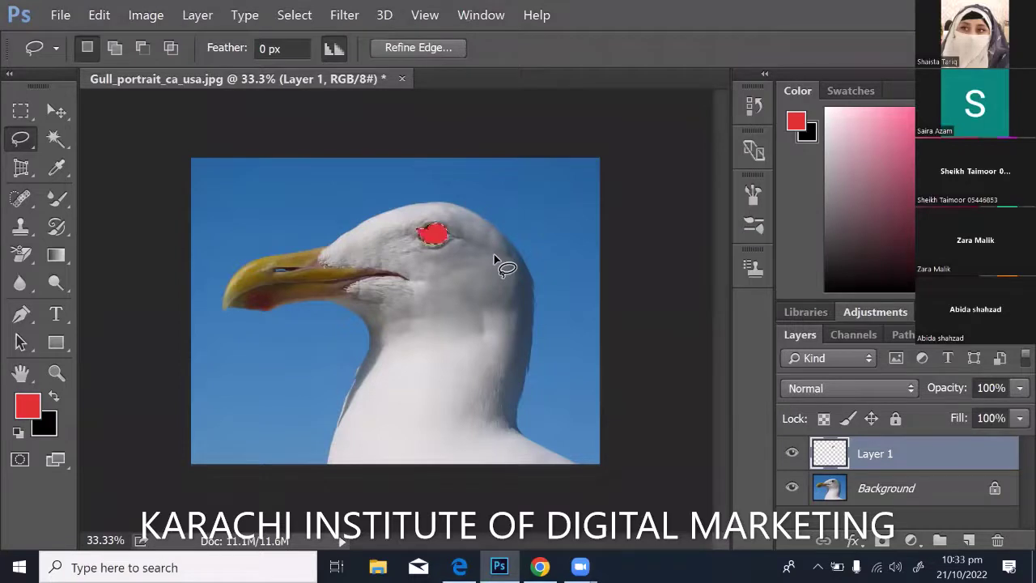
Rename the red-filled layer "eye" and toggle its visibility off and on to compare it with the photo
double_click(893, 456)
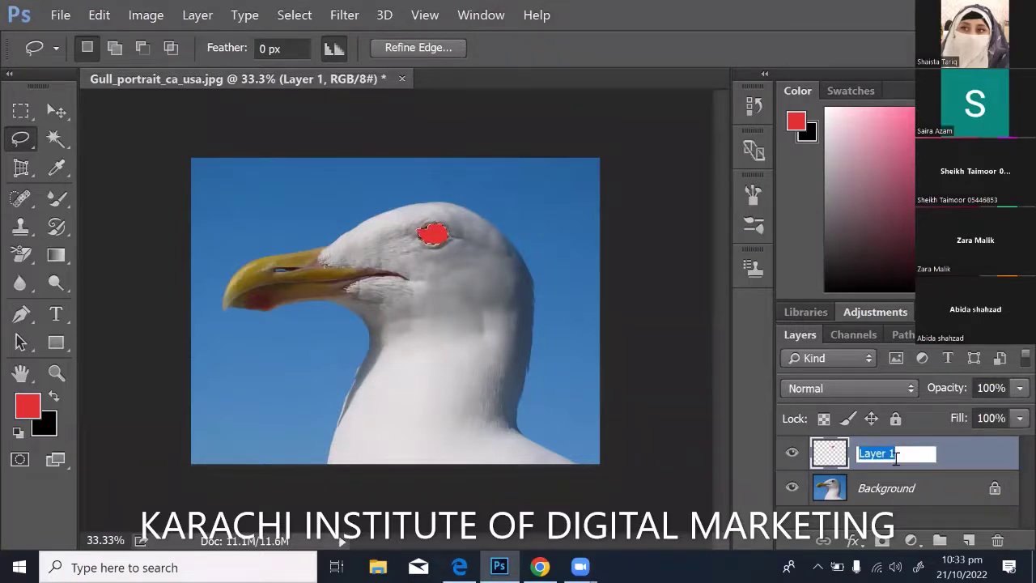
type("eye")
key("Return")
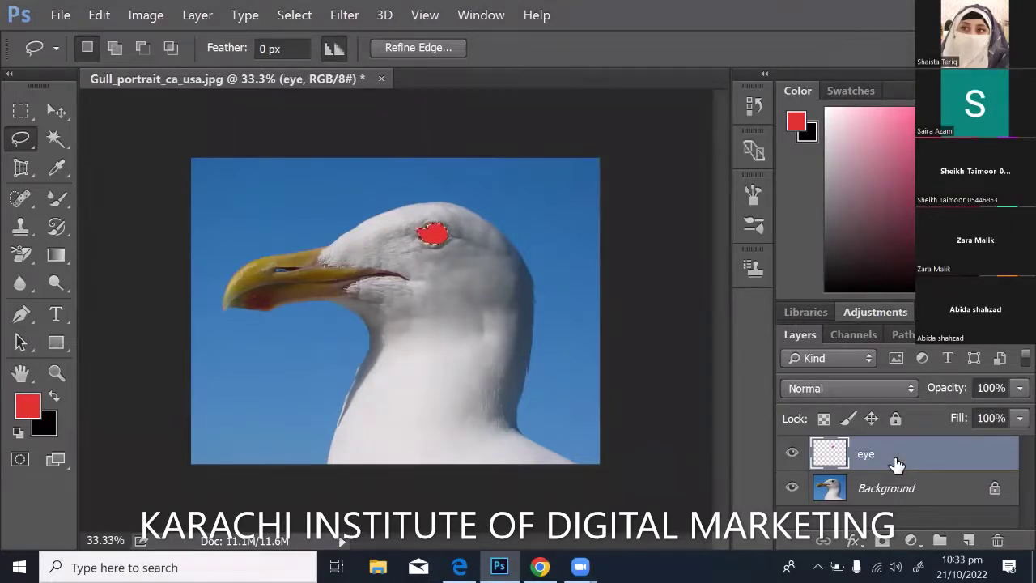
left_click(793, 455)
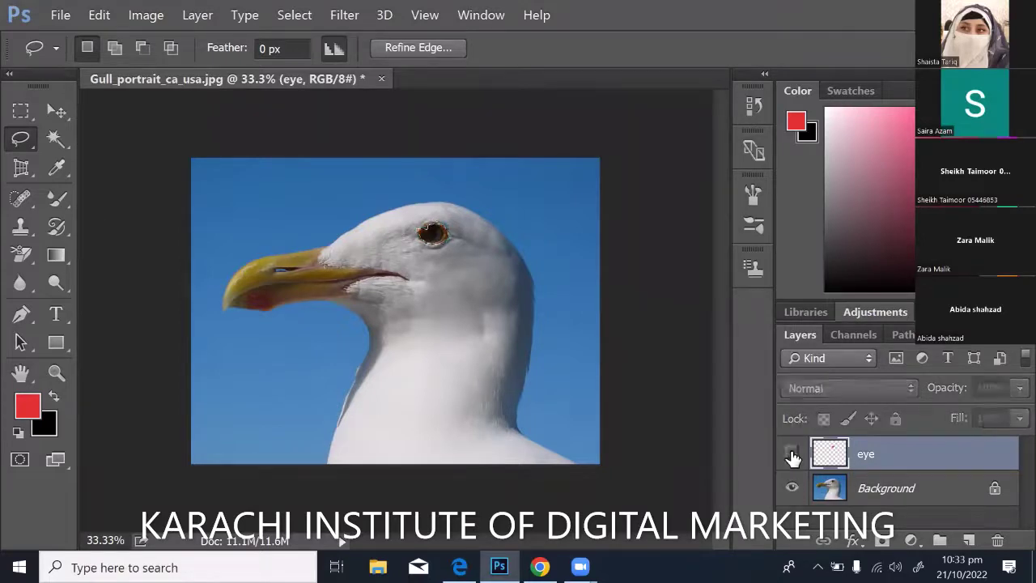
left_click(792, 454)
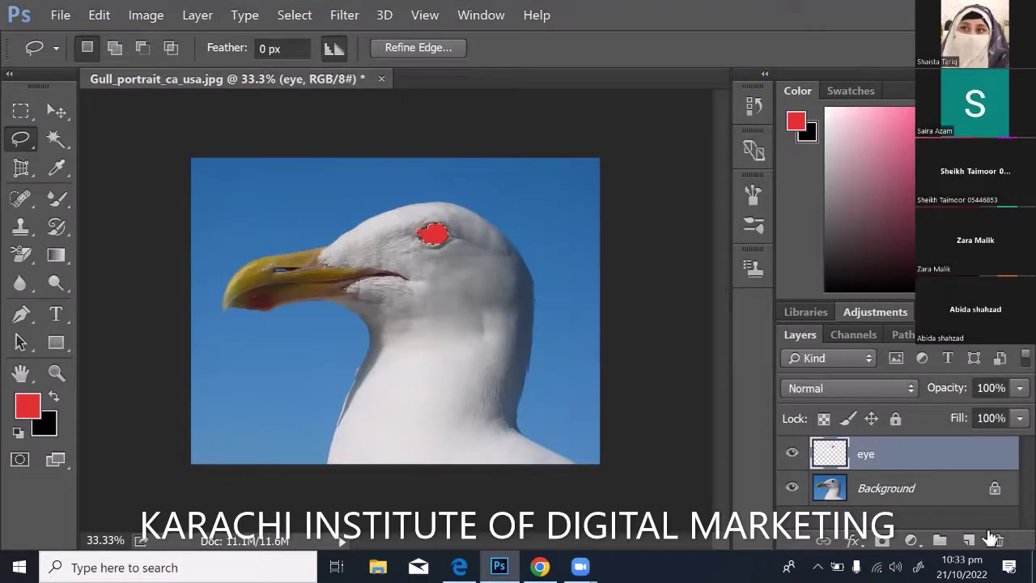
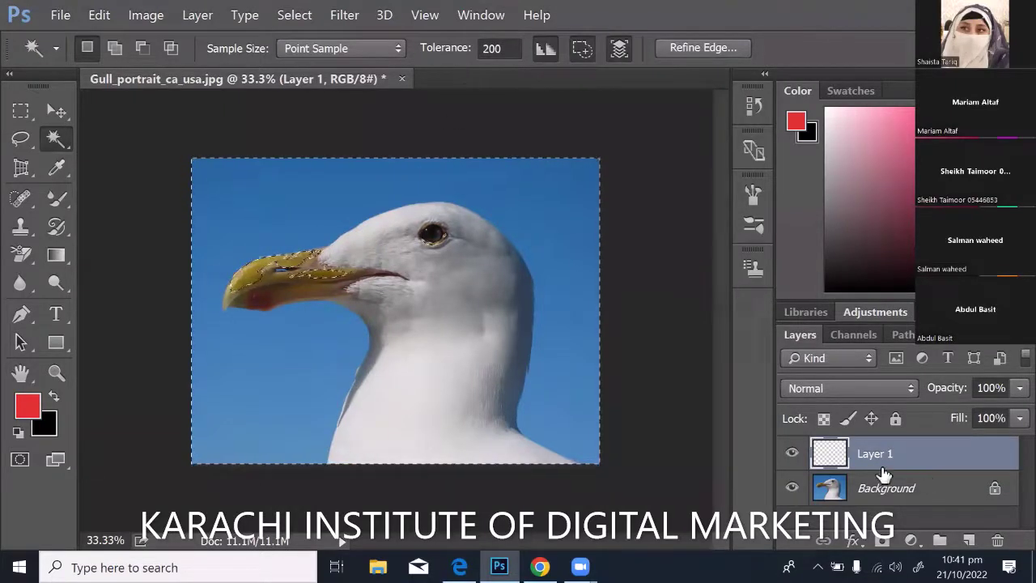
Hide and show the Background layer to view the empty Layer 1 on its own
key("Return")
left_click(790, 489)
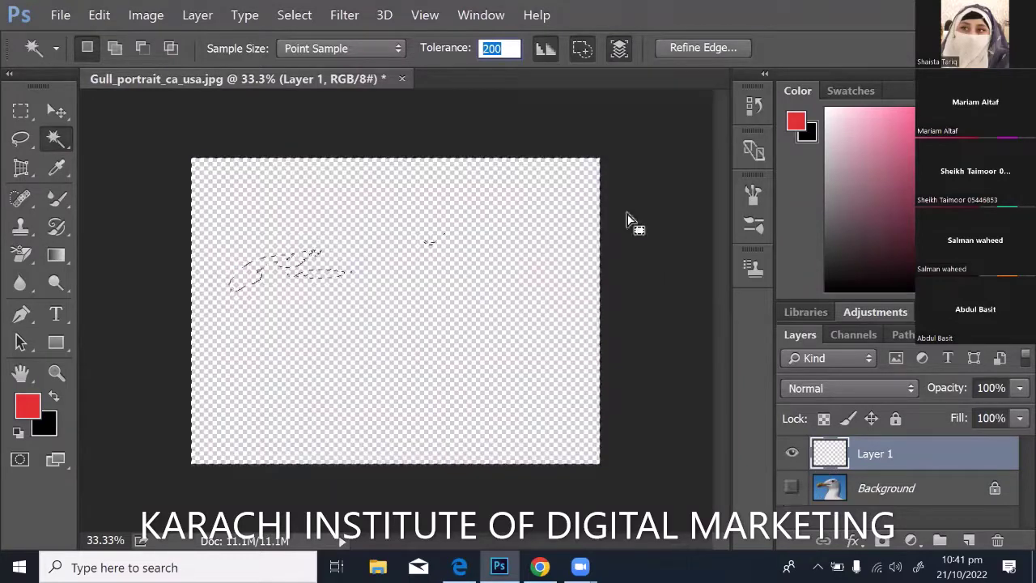
left_click(791, 487)
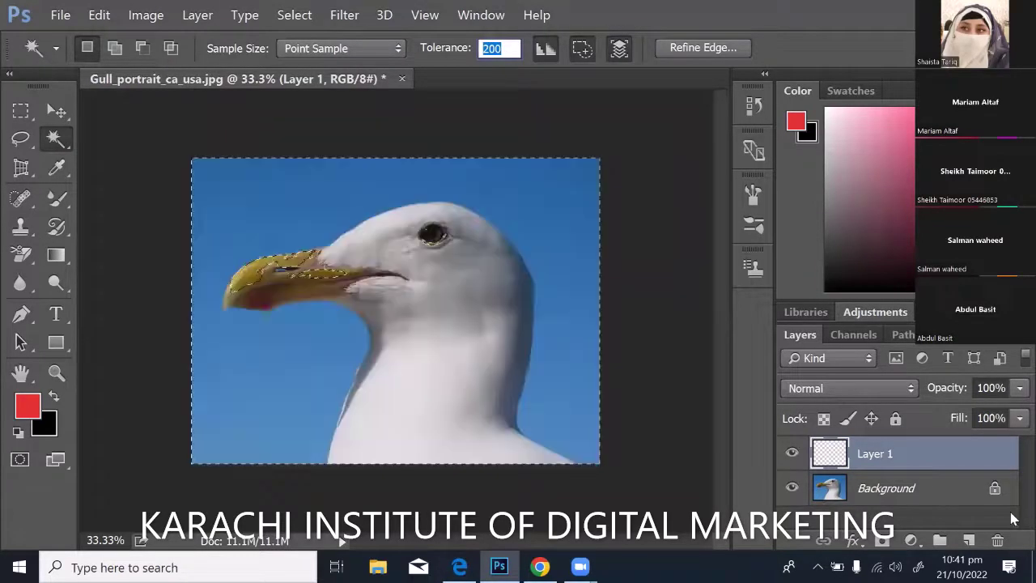
Unlock the Background layer and select the blue sky around the gull with the Magic Wand at a tolerance of 50
left_click(994, 488)
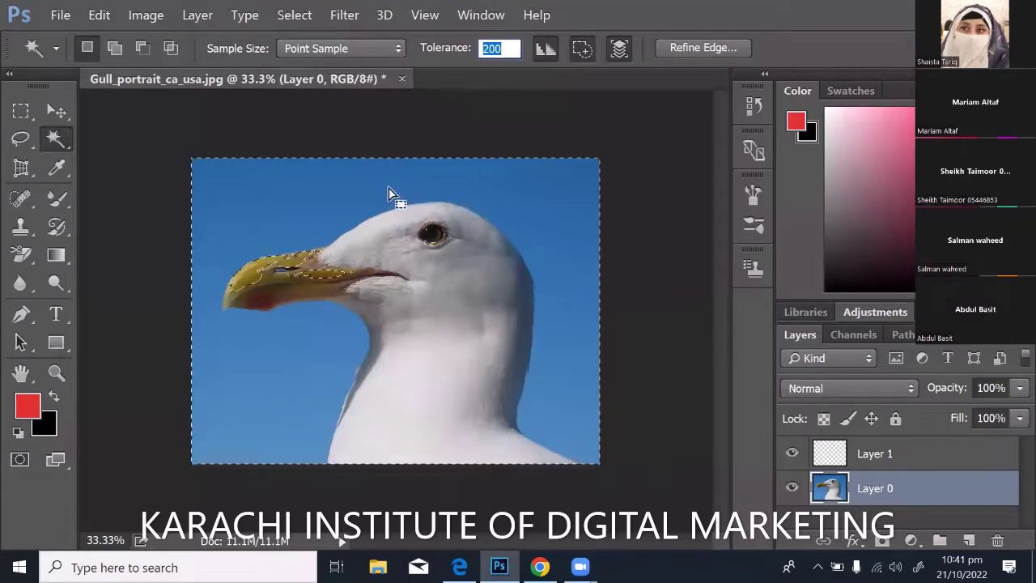
type("50")
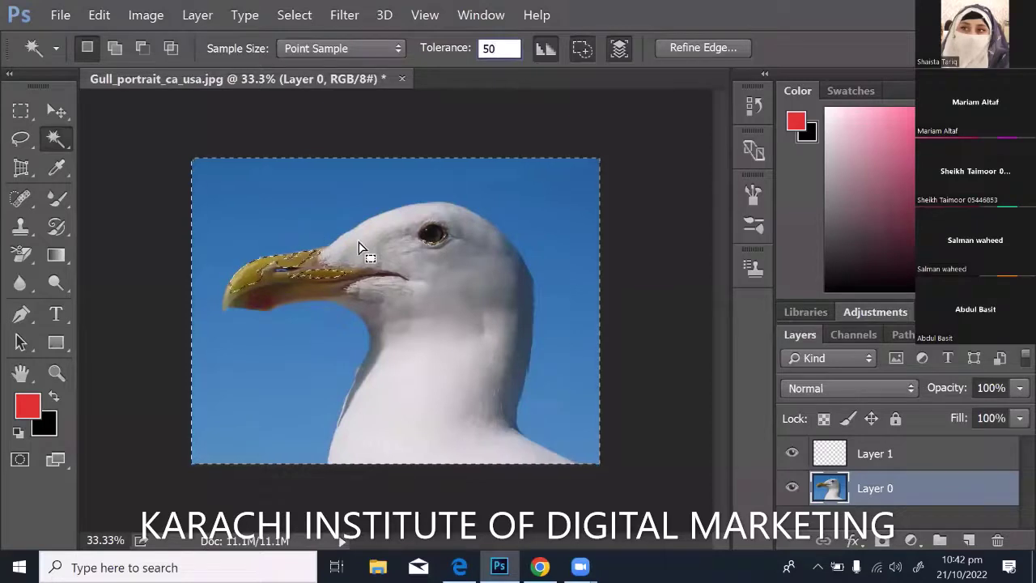
left_click(571, 209)
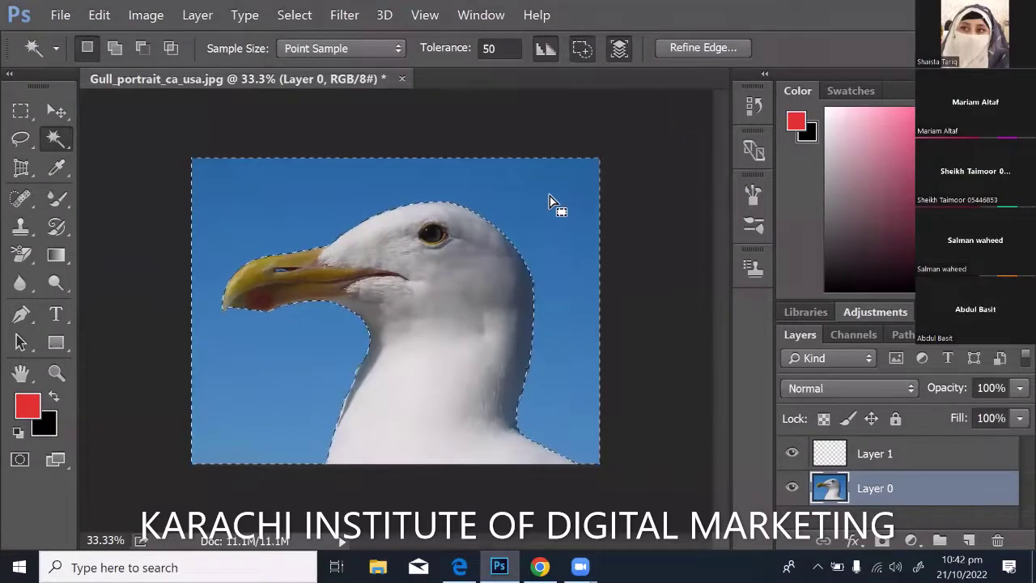
Delete the selected sky, undo the deletion and select the sky again with the Magic Wand
key("Delete")
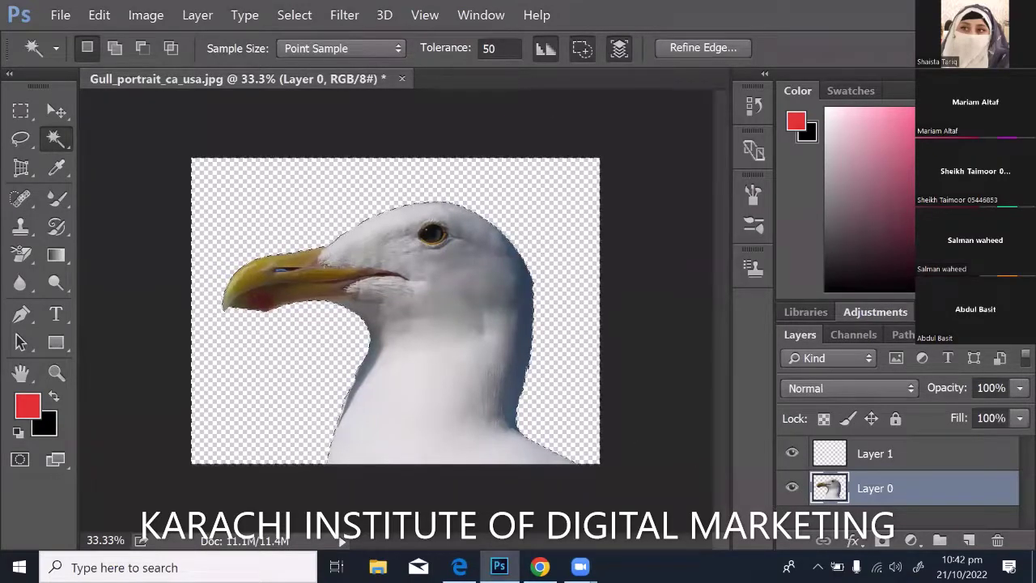
key("ctrl+z")
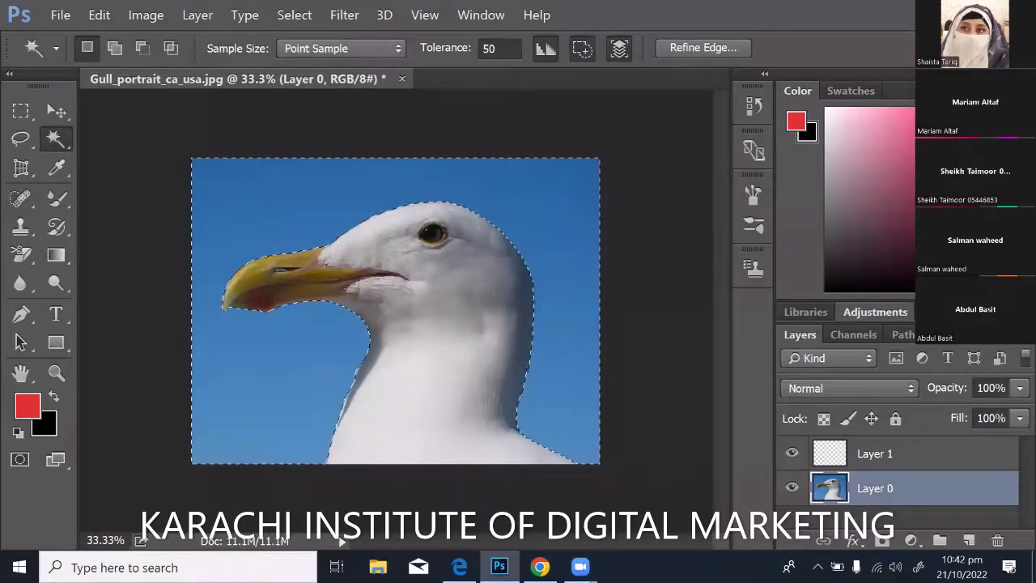
key("alt+Tab")
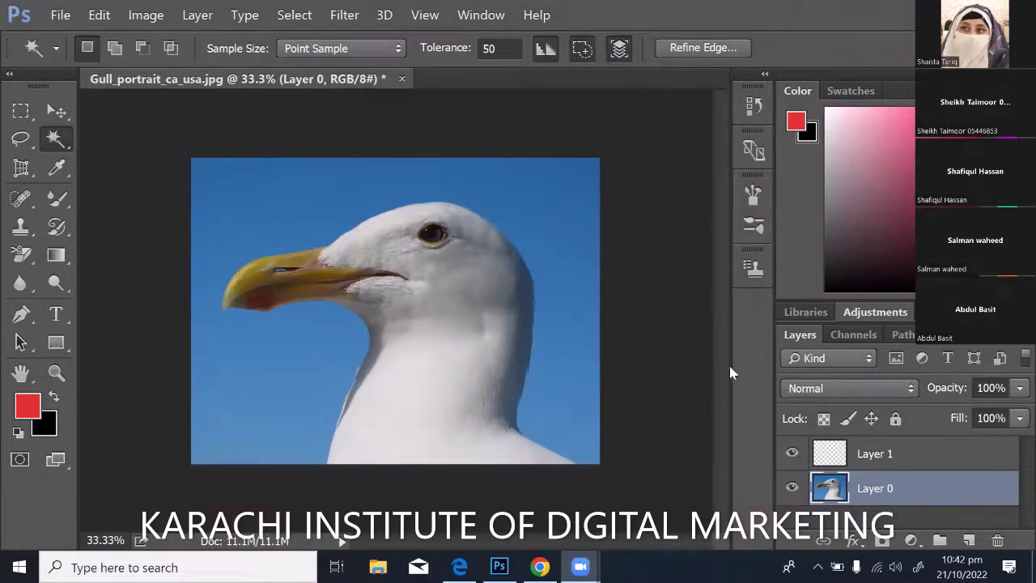
left_click(525, 176)
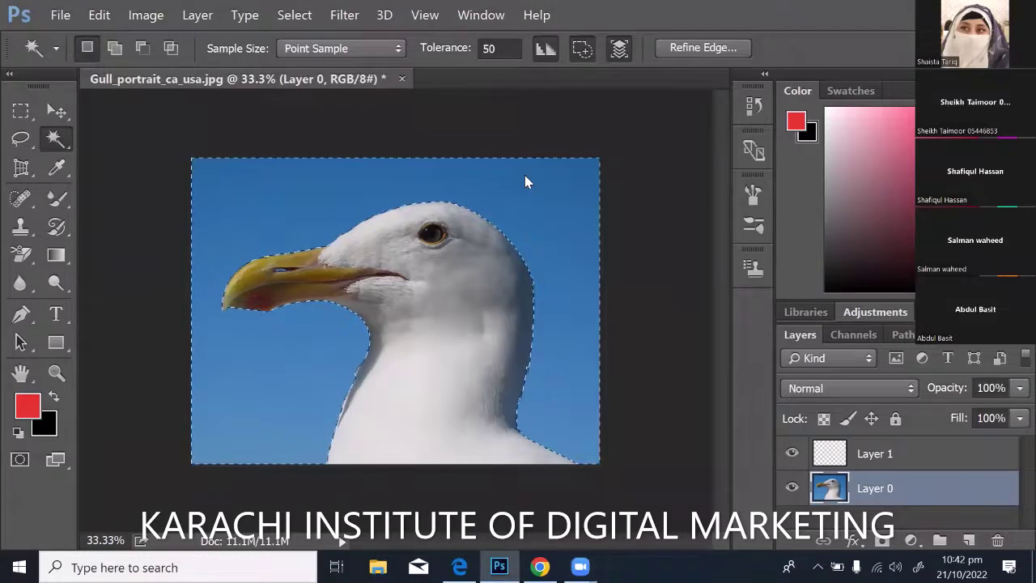
key("Return")
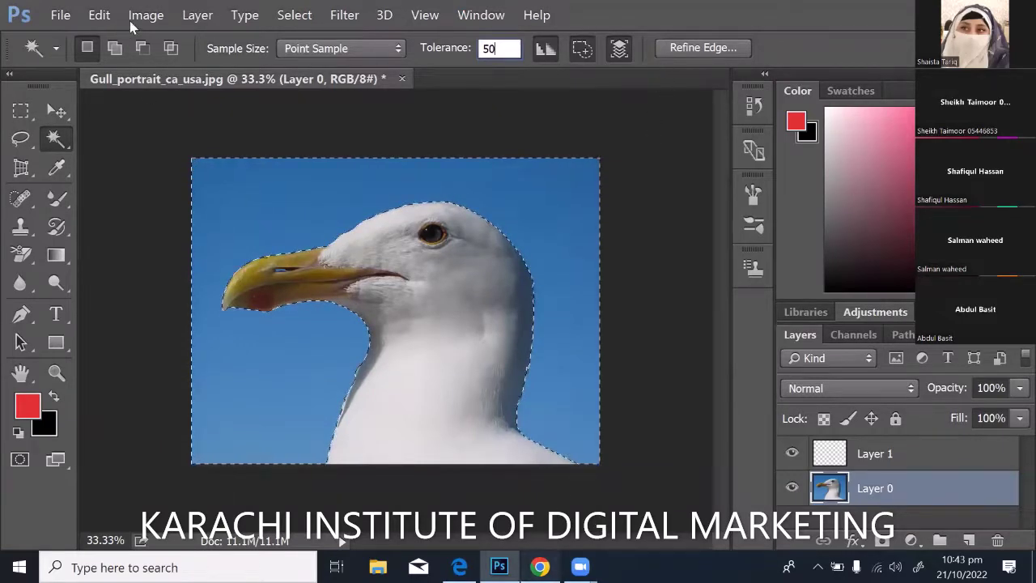
Switch to the Google Images results in Chrome and search for "bag images"
key("alt+Tab")
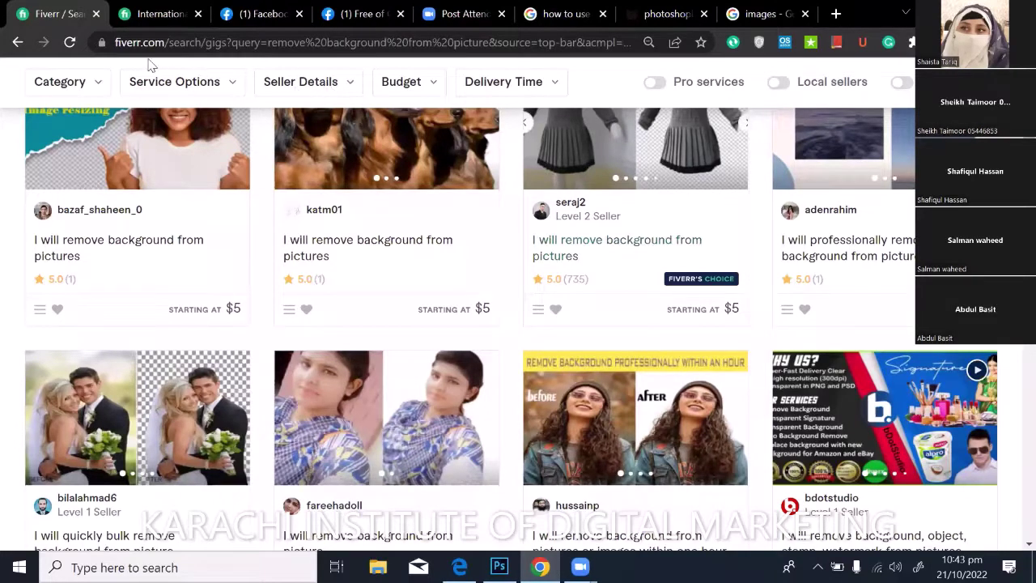
key("ctrl+shift+Tab")
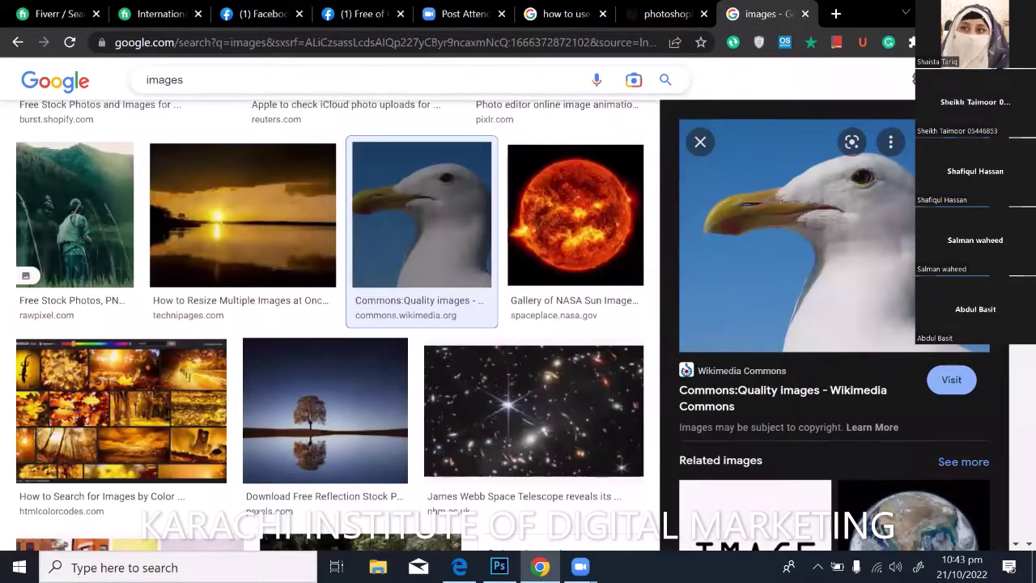
type("bag")
key("Return")
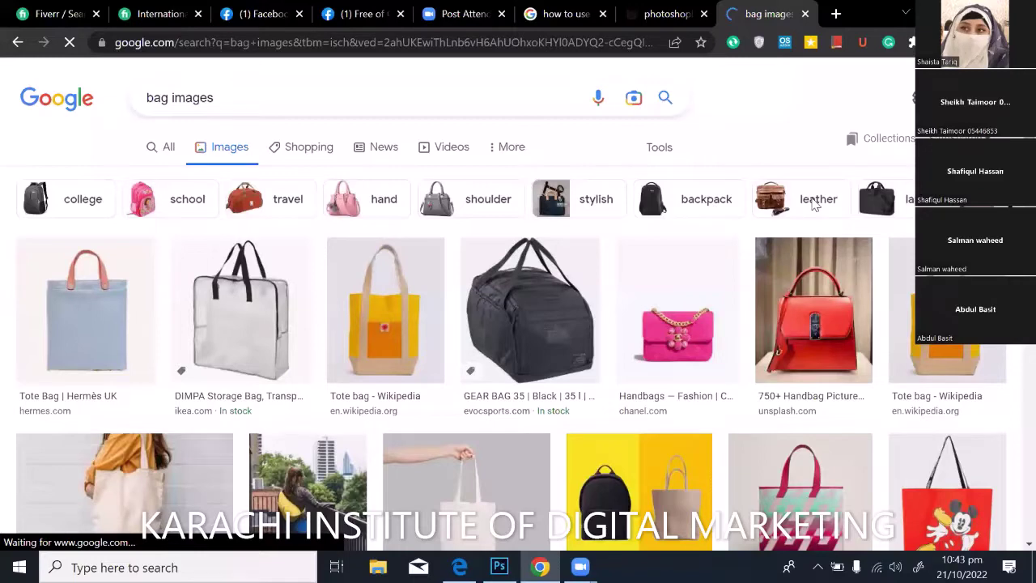
Open the iStock picture of a hand holding a plain white tote bag and copy the image
scroll(814, 204, "down", 4)
left_click(467, 206)
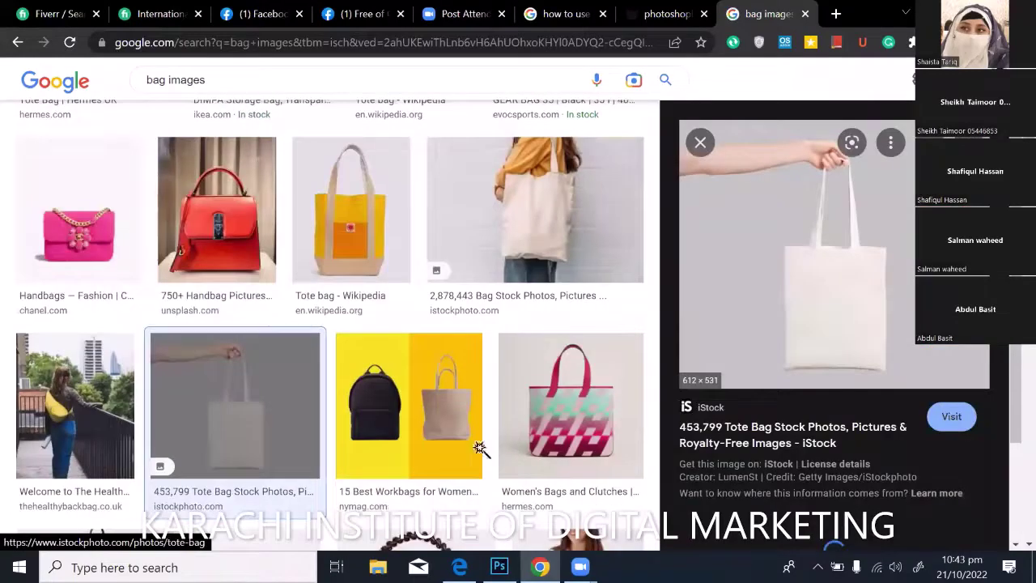
key("Menu")
key("Escape")
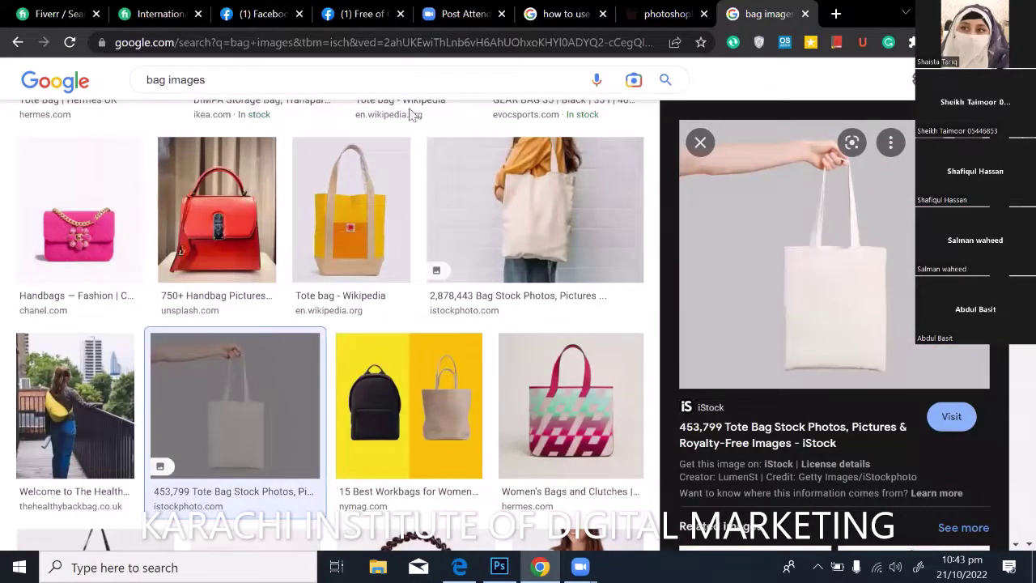
Switch back to Photoshop and close the gull photo without saving its changes
key("alt+Tab")
key("ctrl+w")
key("n")
key("alt+f")
key("Return")
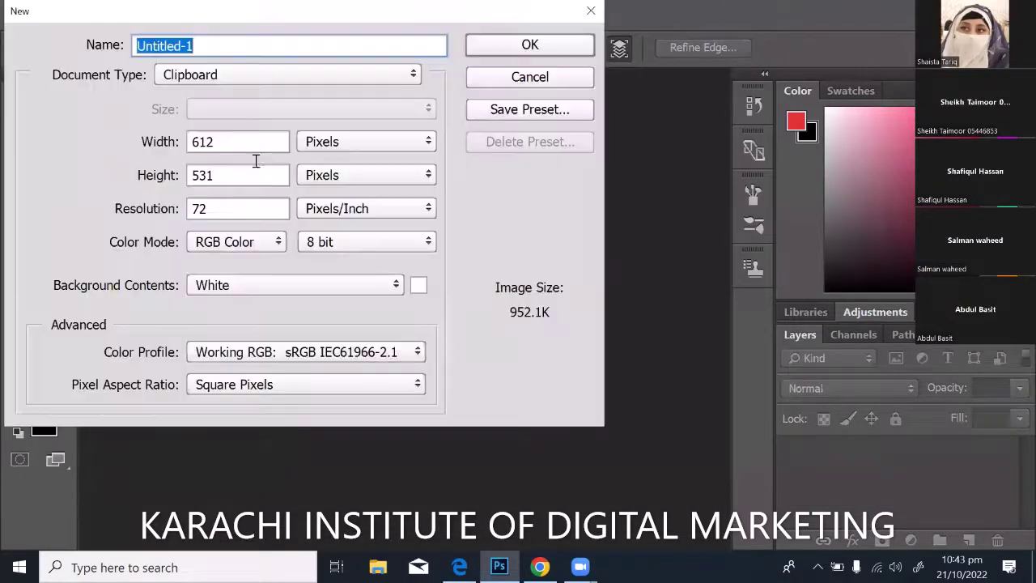
key("Tab")
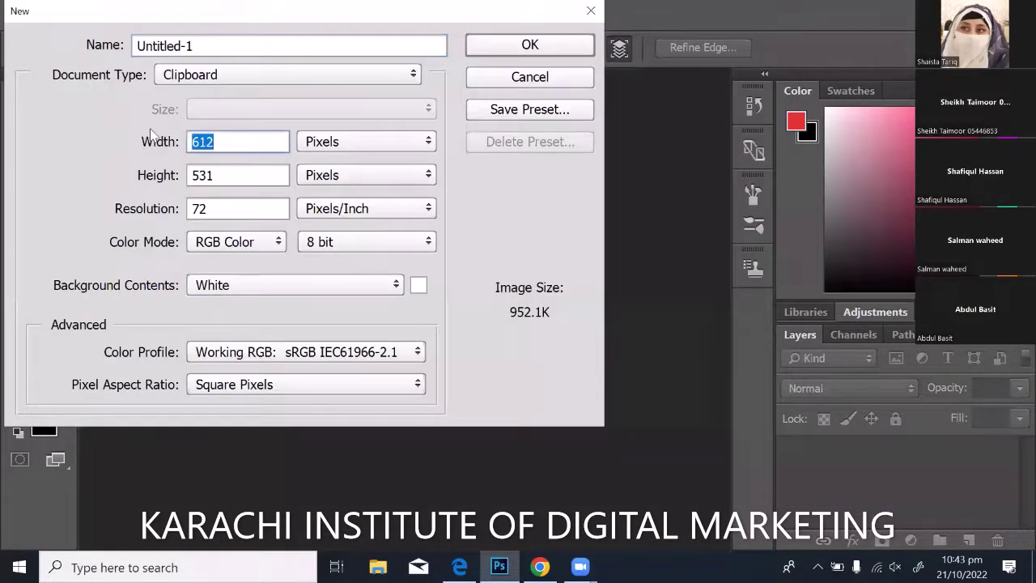
key("Tab")
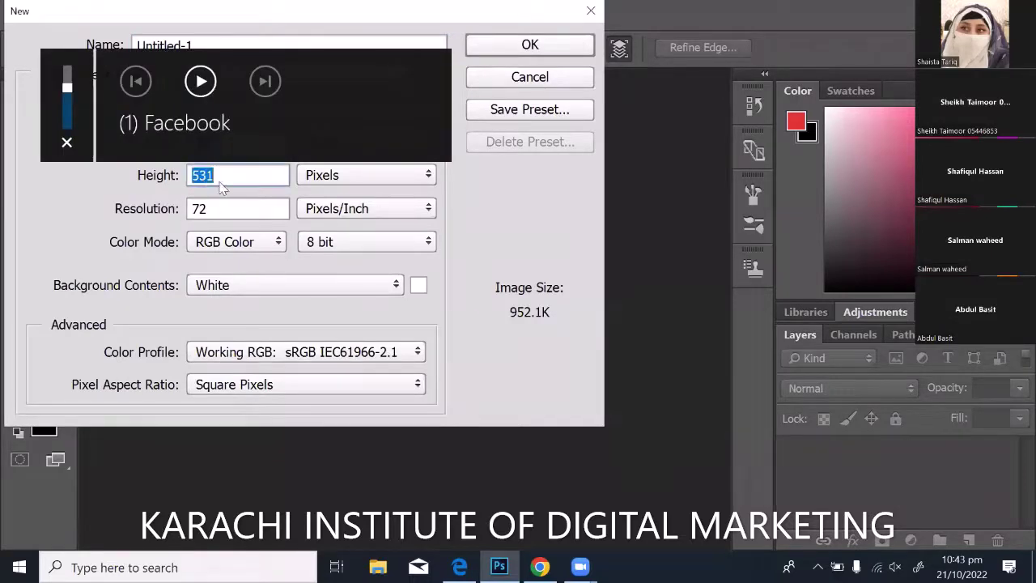
type("1000")
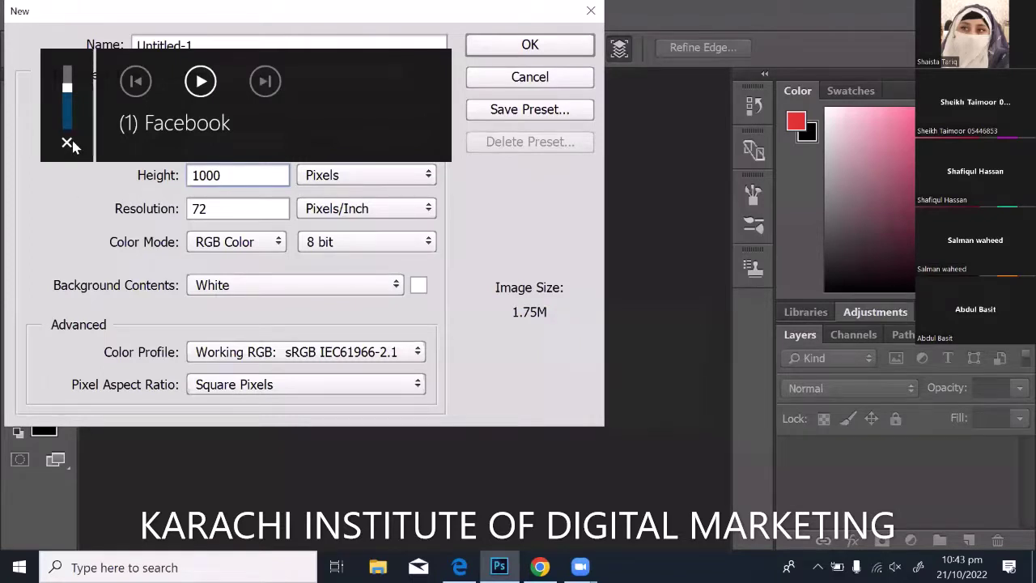
key("Escape")
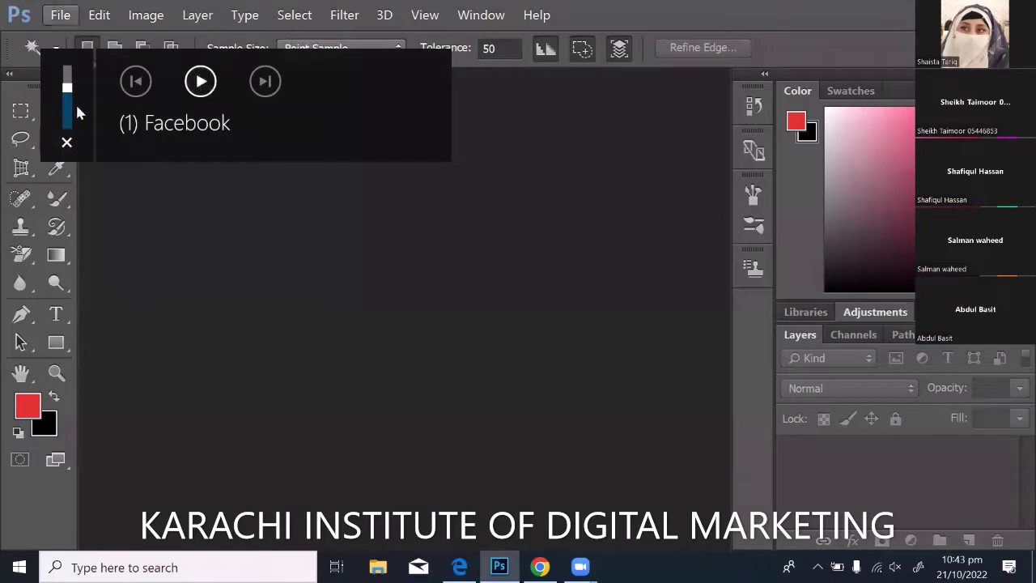
left_click(60, 15)
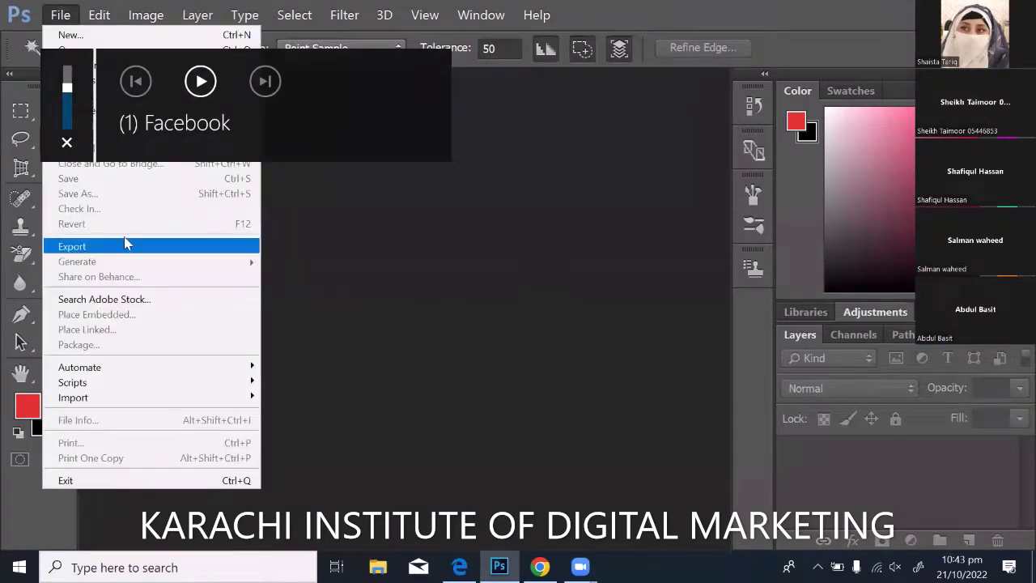
mouse_move(112, 17)
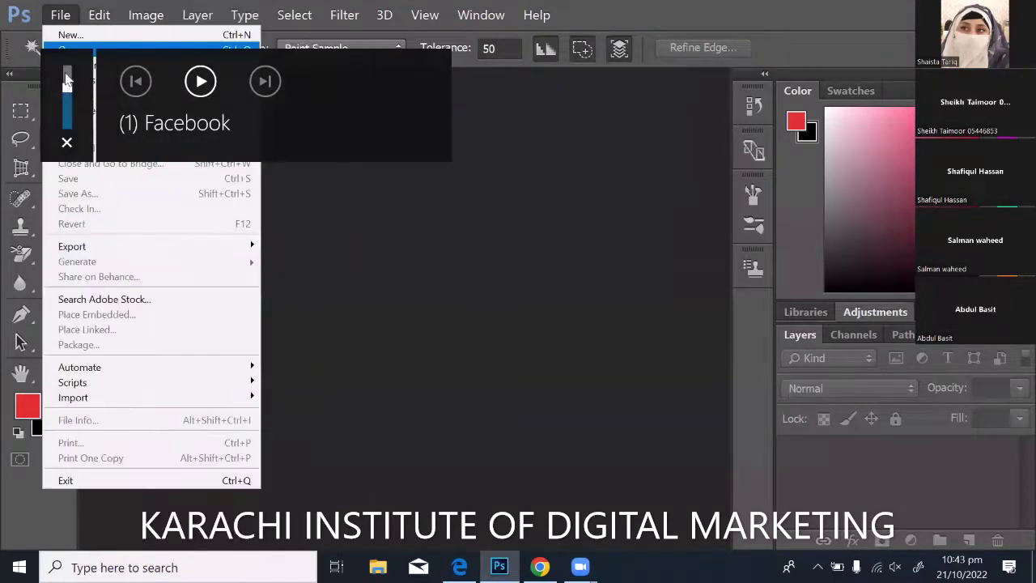
left_click(66, 81)
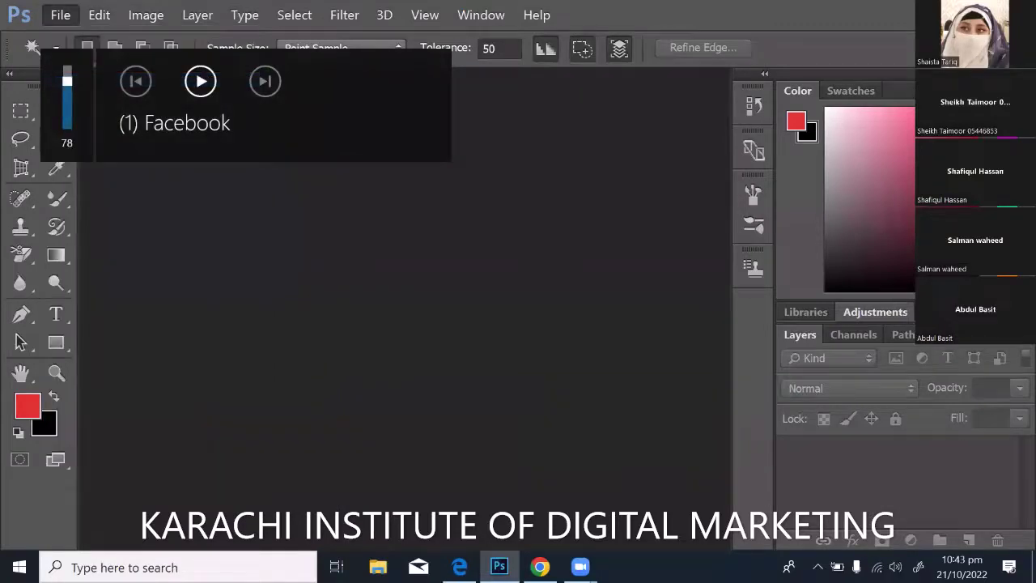
key("ctrl+o")
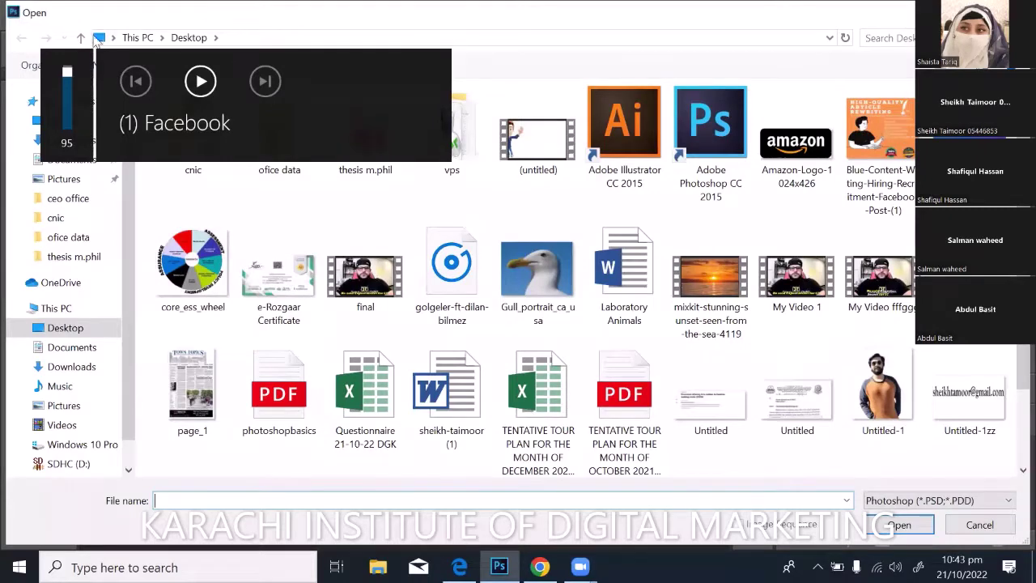
key("Escape")
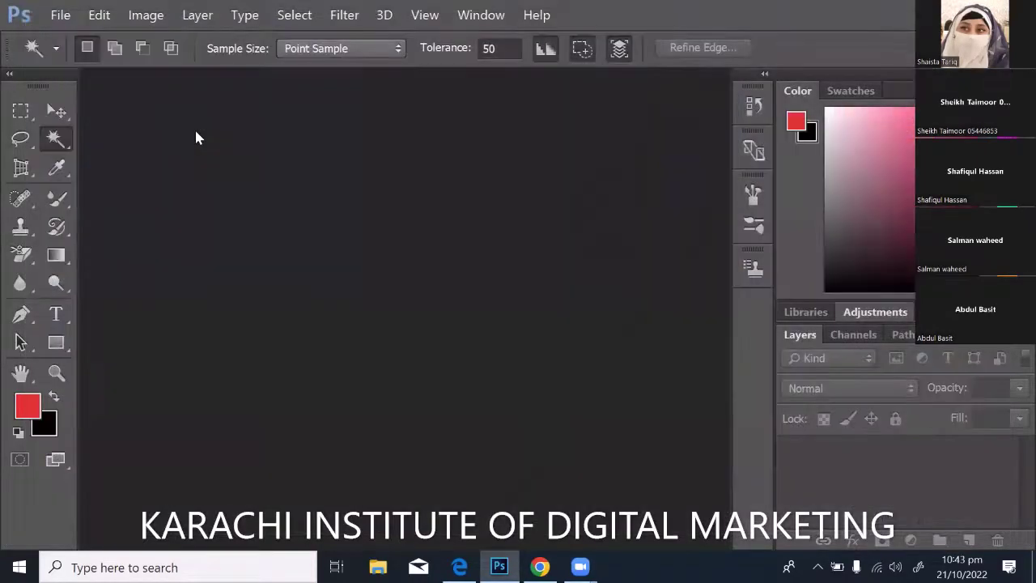
Create a 1000 × 1000 pixel document at 72 pixels/inch with a white background and paste the copied bag image into it
left_click(60, 15)
left_click(68, 32)
double_click(196, 136)
type("1000")
key("Tab")
type("100")
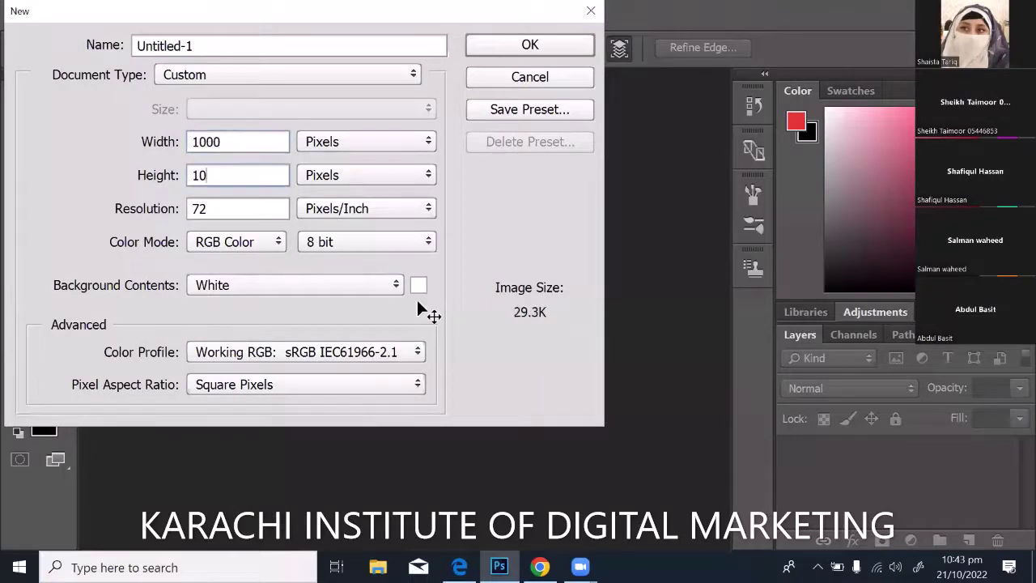
type("0")
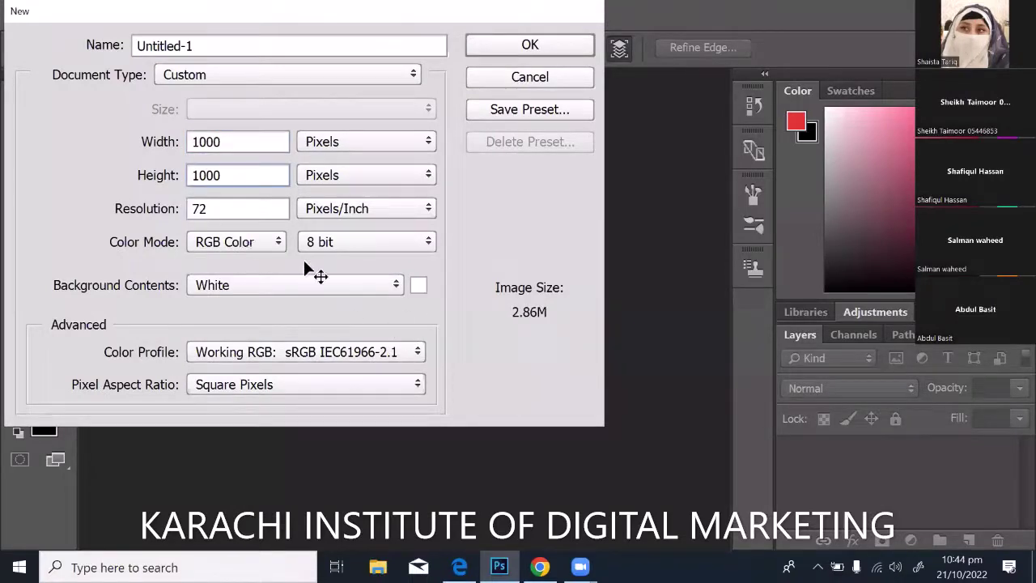
key("Return")
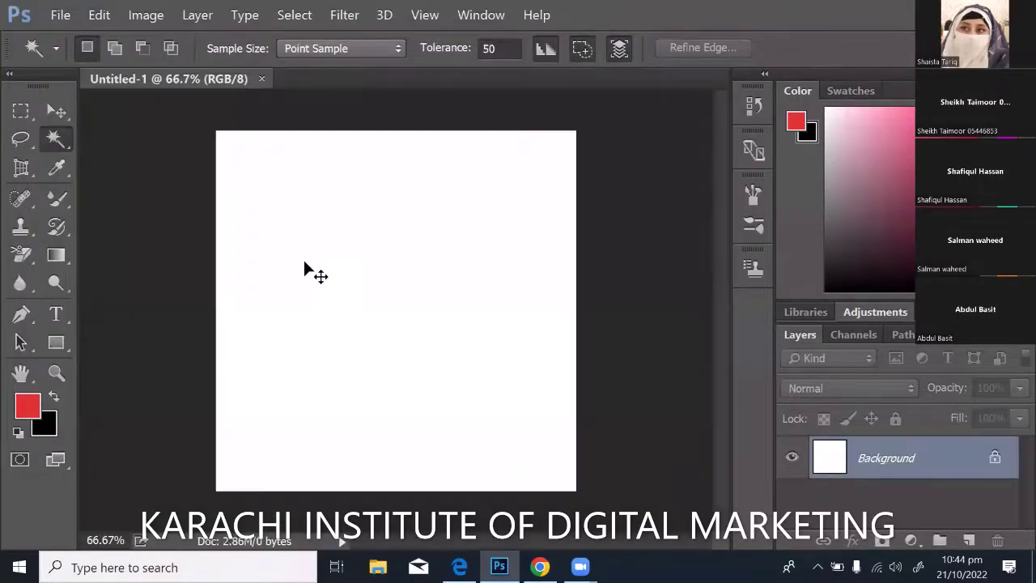
key("ctrl+v")
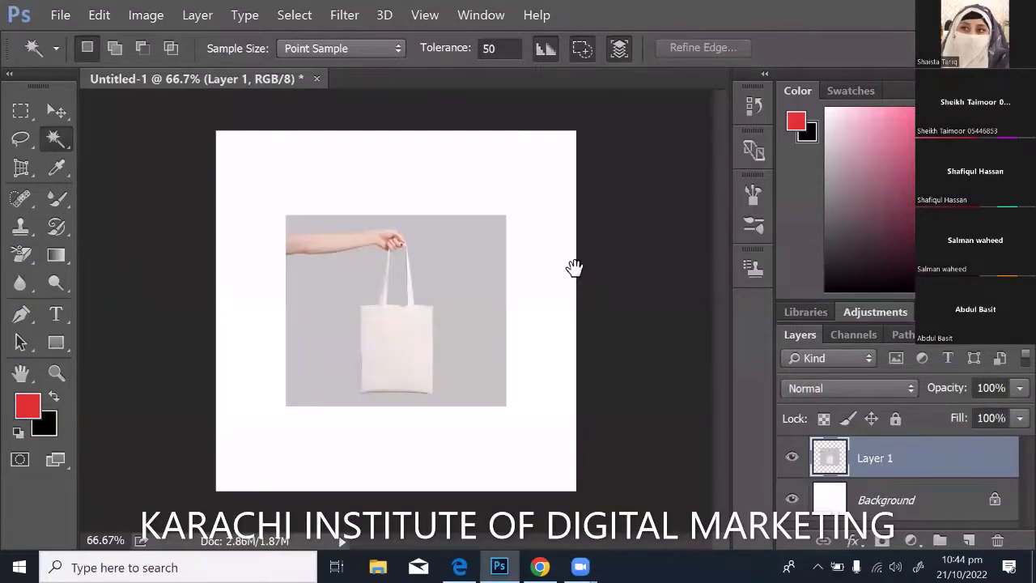
Select the grey background around the hand and bag with the Magic Wand at tolerance 50
scroll(574, 267, "up", 5)
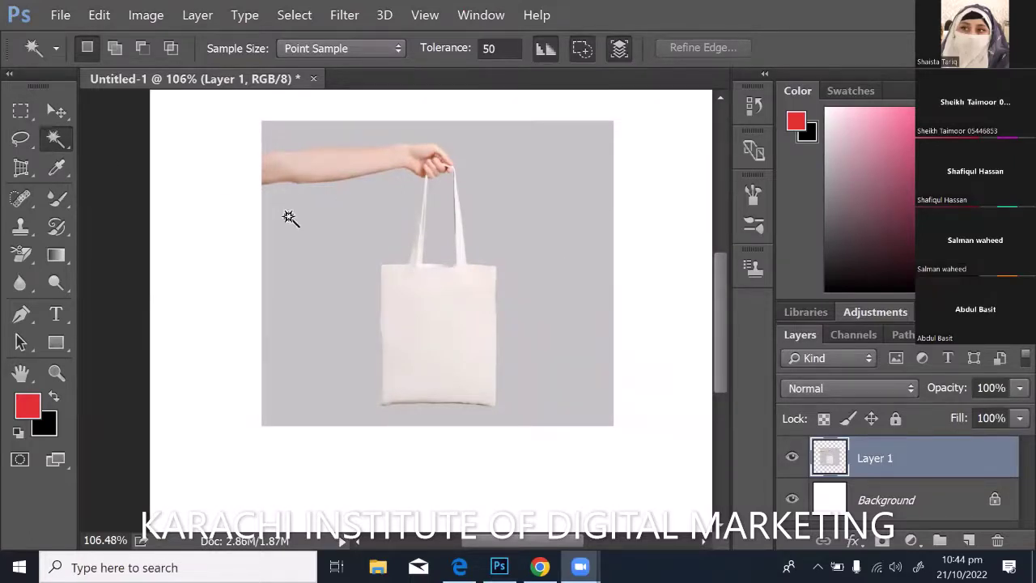
left_click(302, 232)
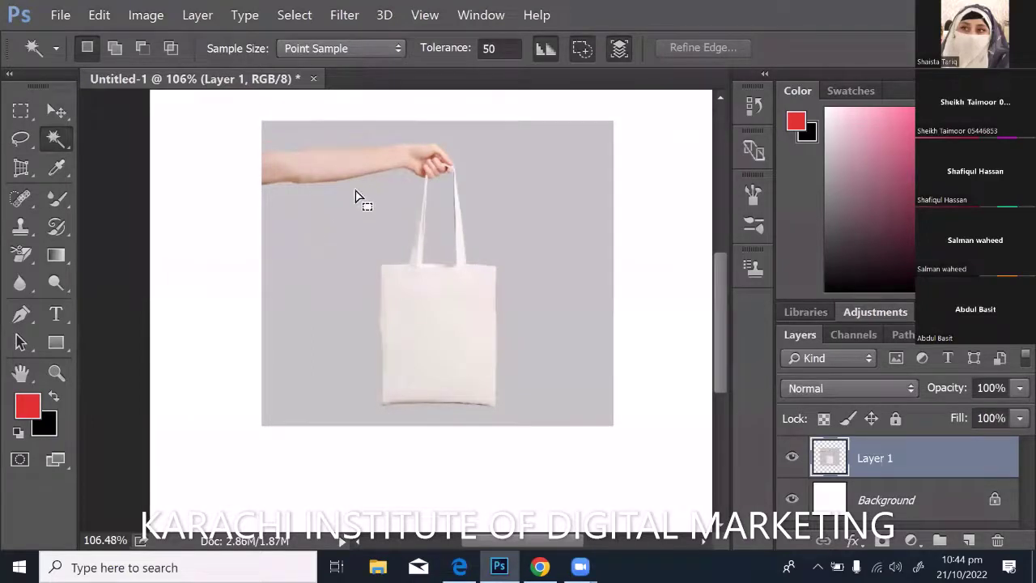
left_click(391, 146)
left_click(364, 152)
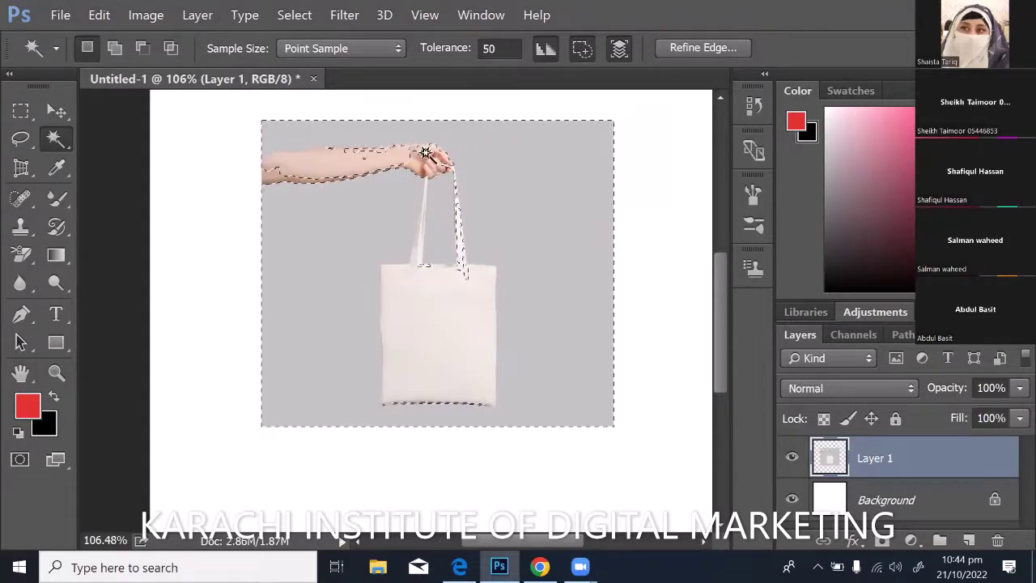
Set the Magic Wand tolerance to 30 and reselect the grey background around the bag
left_click(482, 49)
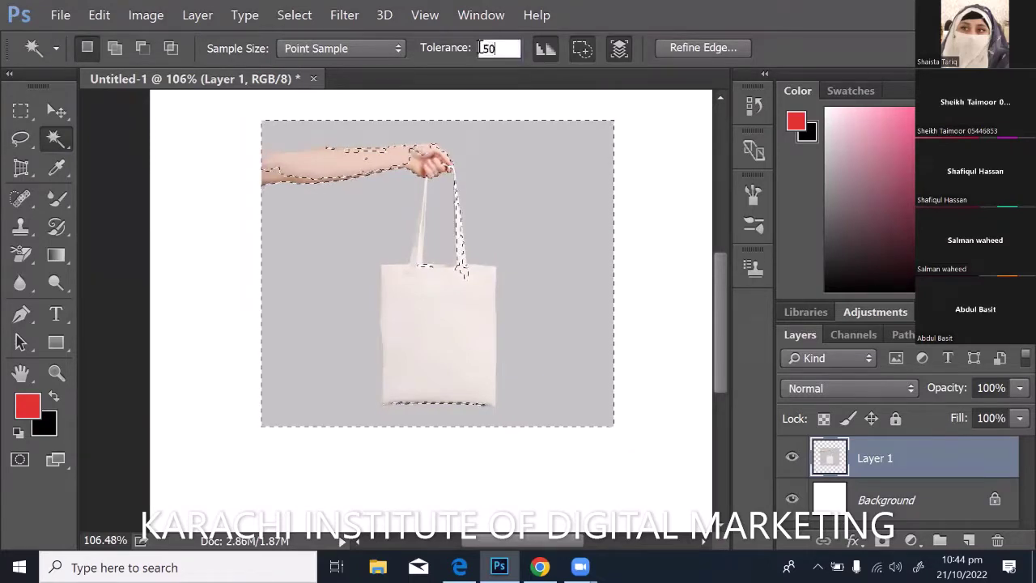
type("3")
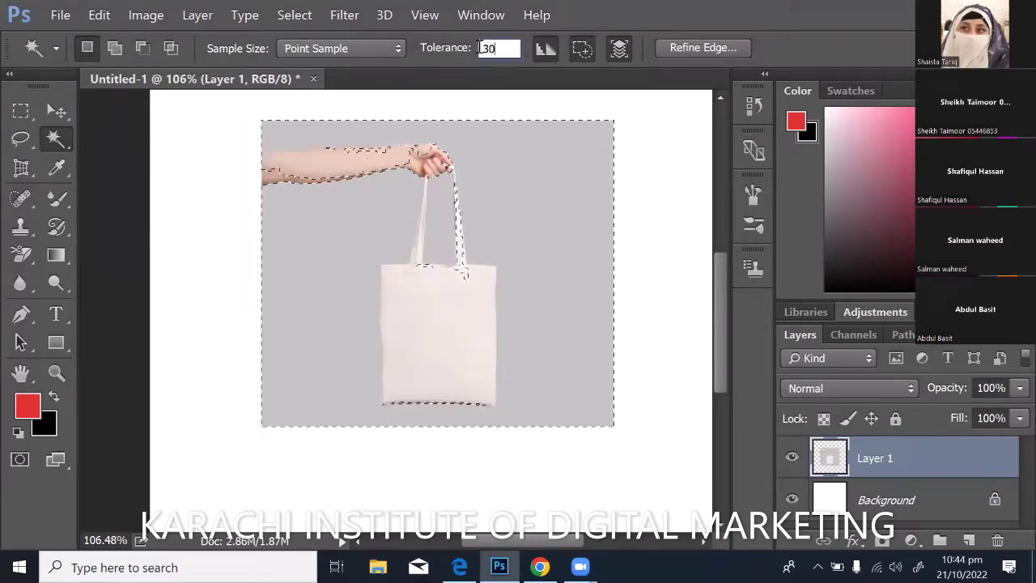
left_click(548, 243)
left_click(548, 240)
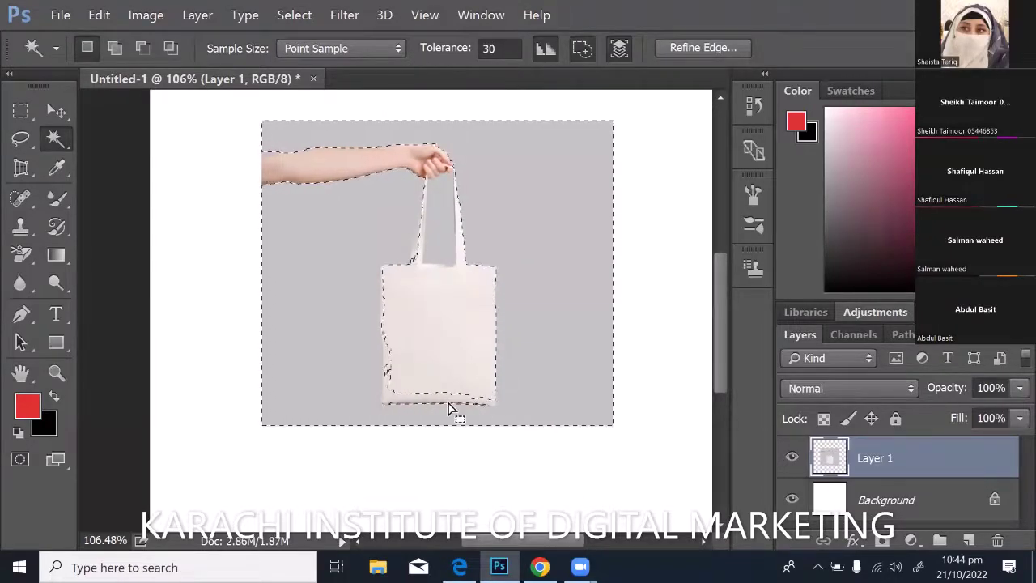
Lower the Magic Wand tolerance to 20 and select the grey background again
left_click(485, 49)
type("20")
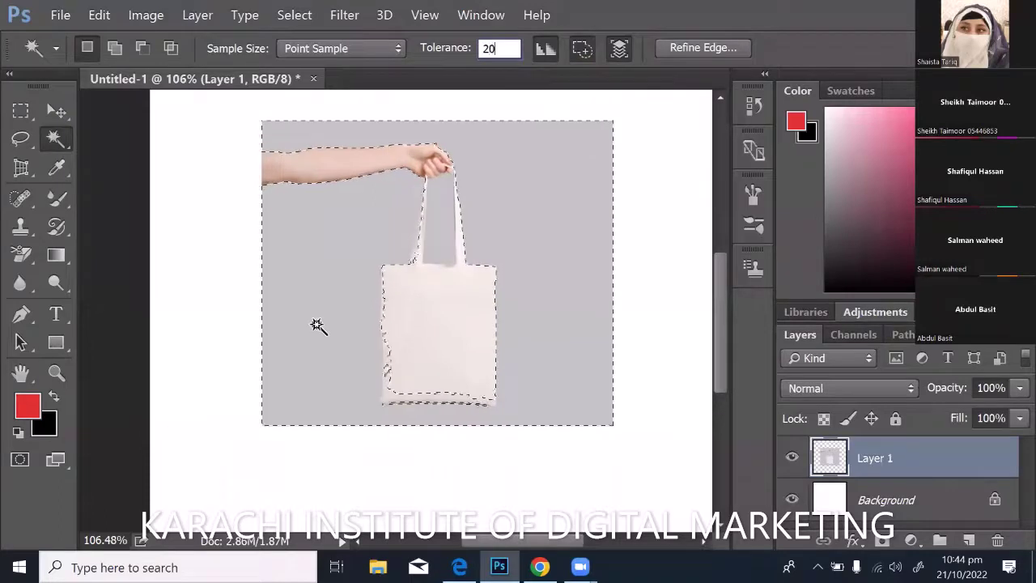
left_click(387, 405)
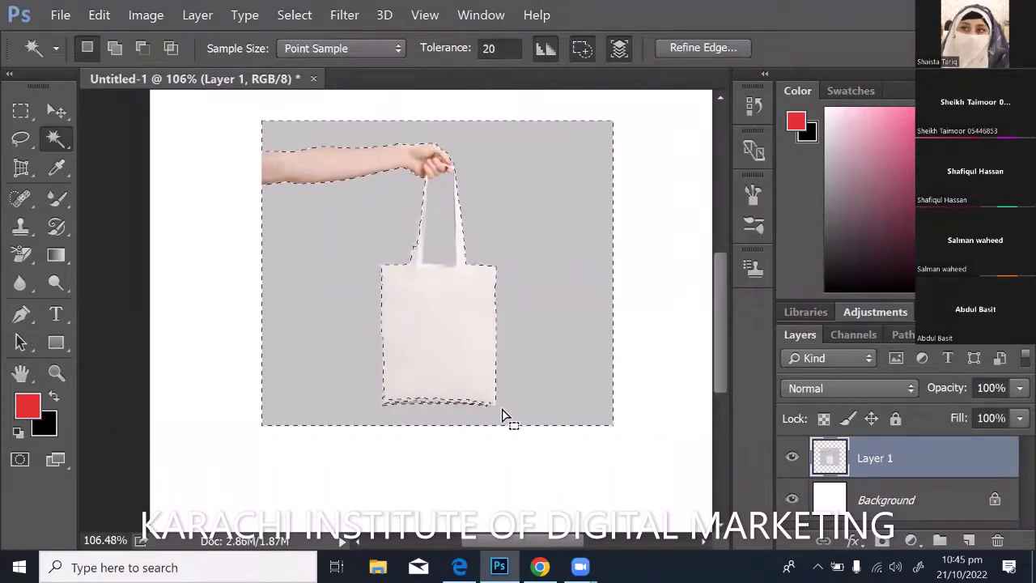
Reduce the Magic Wand tolerance to 10 and reselect the grey background up to the edges of the bag
left_click(481, 47)
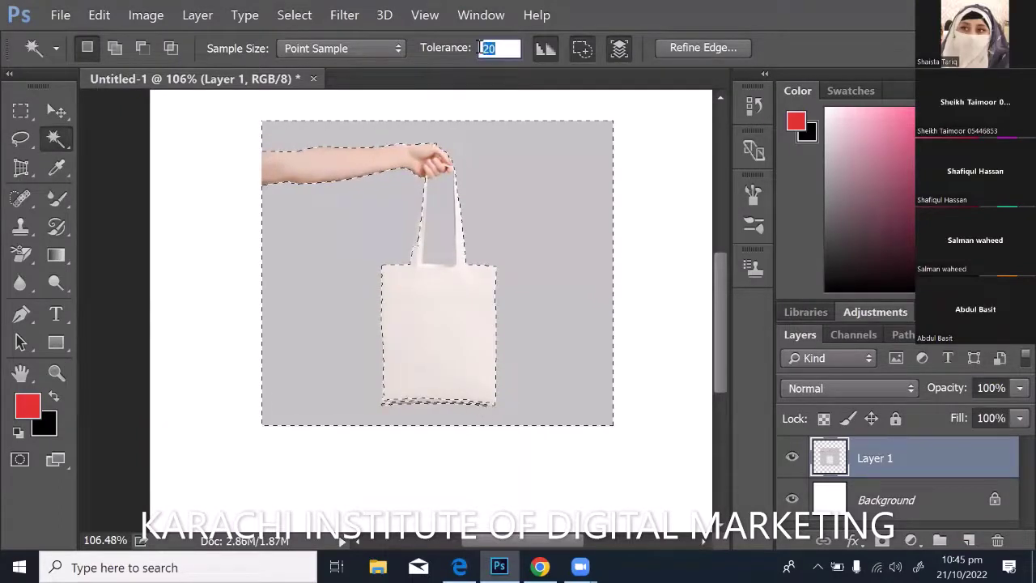
type("10")
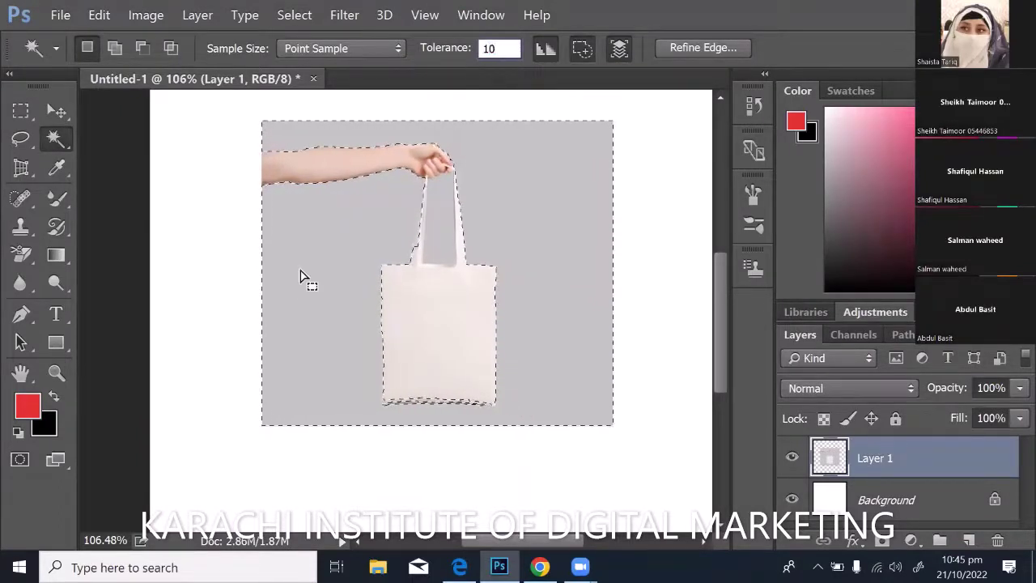
key("Return")
left_click(320, 261)
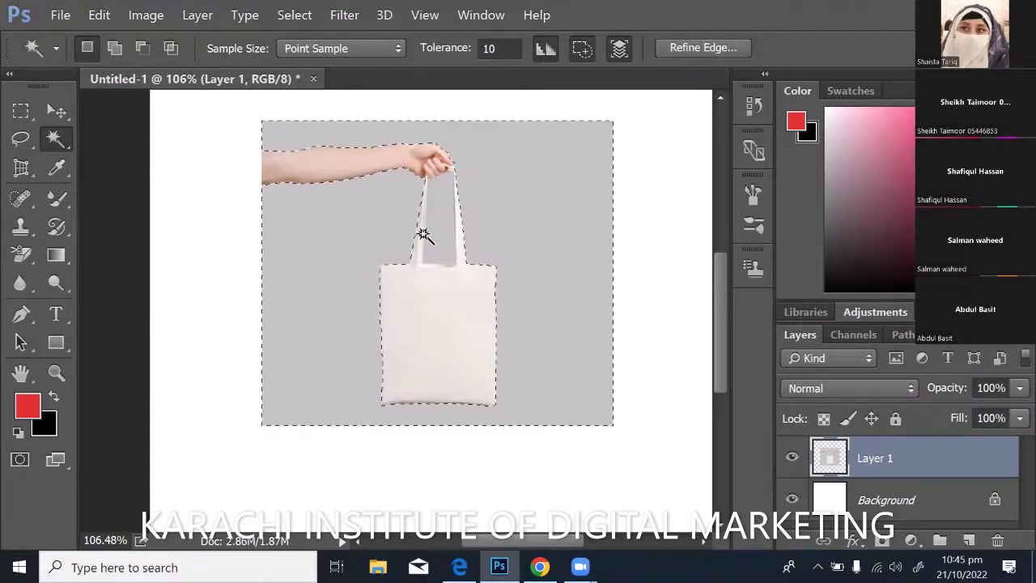
scroll(426, 232, "up", 1)
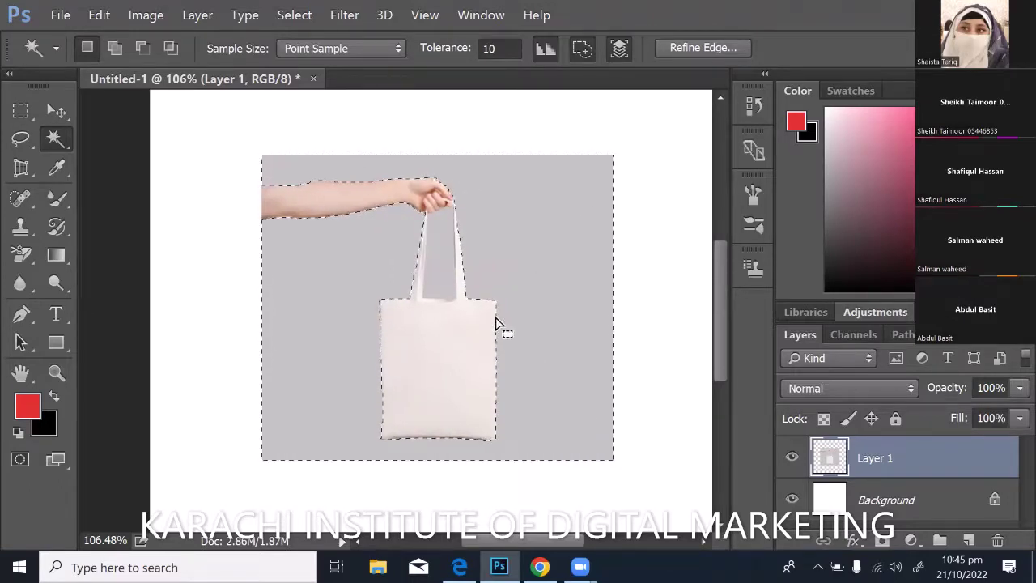
Select the grey gap between the bag's handles and add the surrounding grey background to that selection
left_click(437, 251)
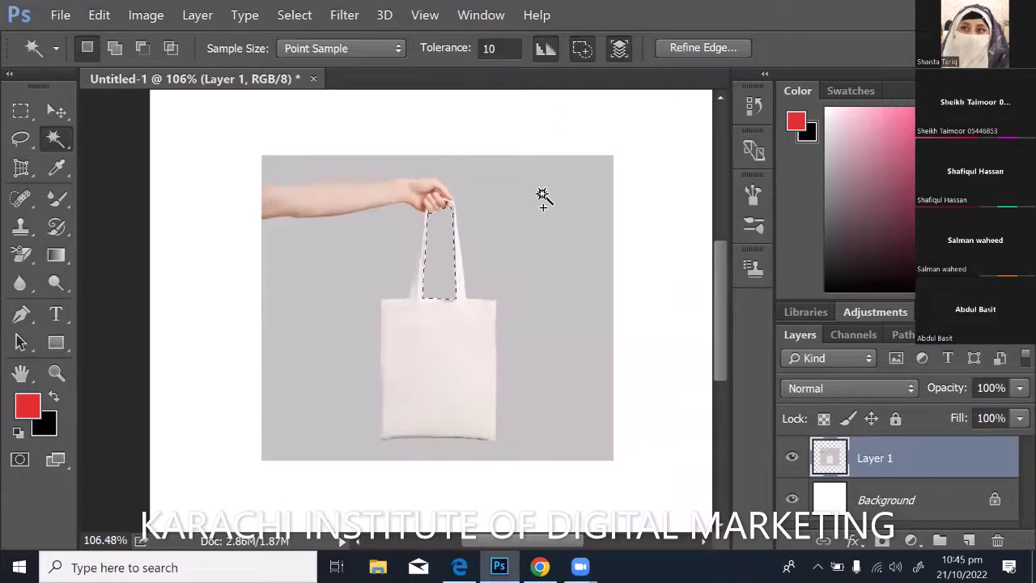
key("shift")
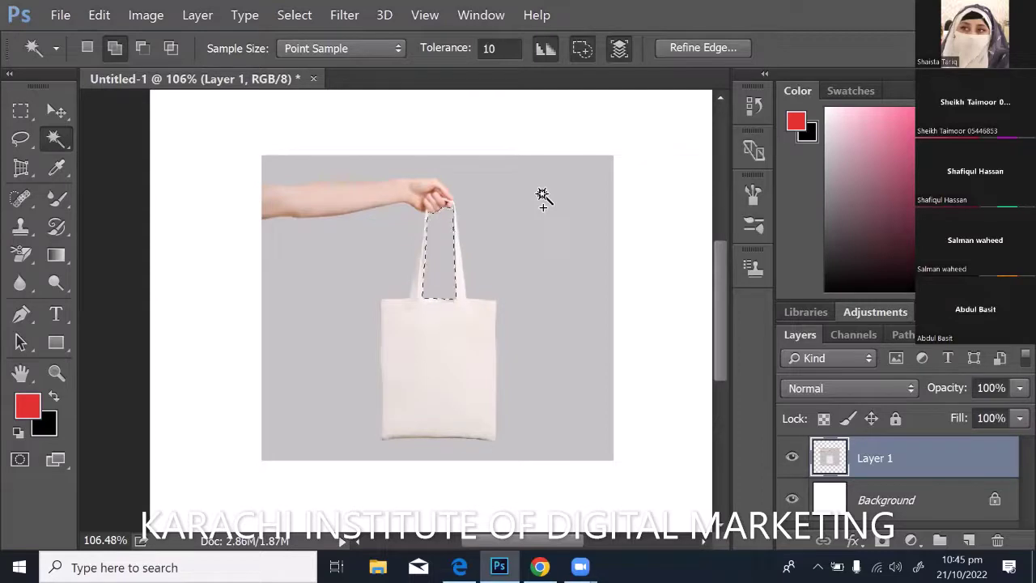
key("alt")
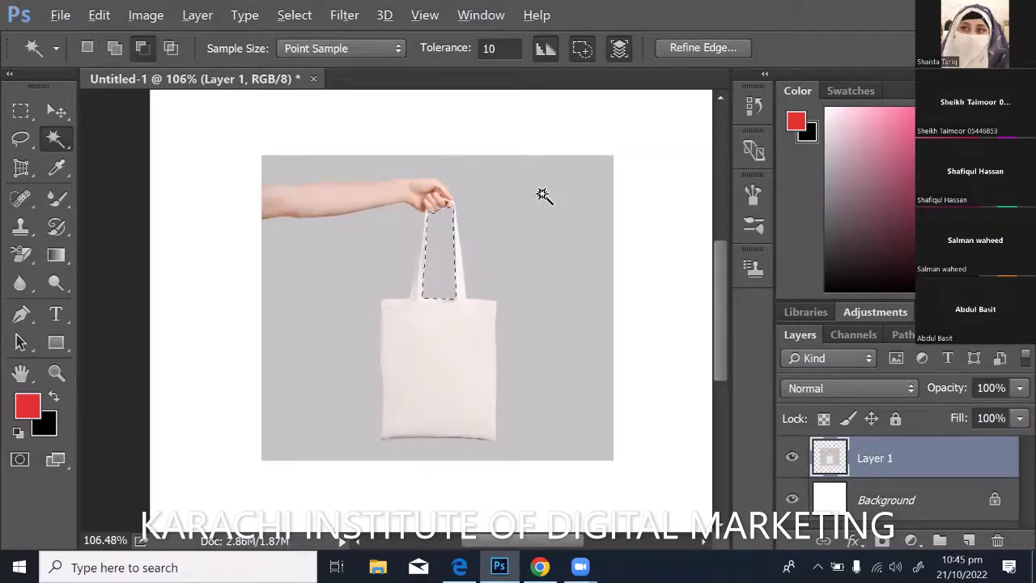
key("shift")
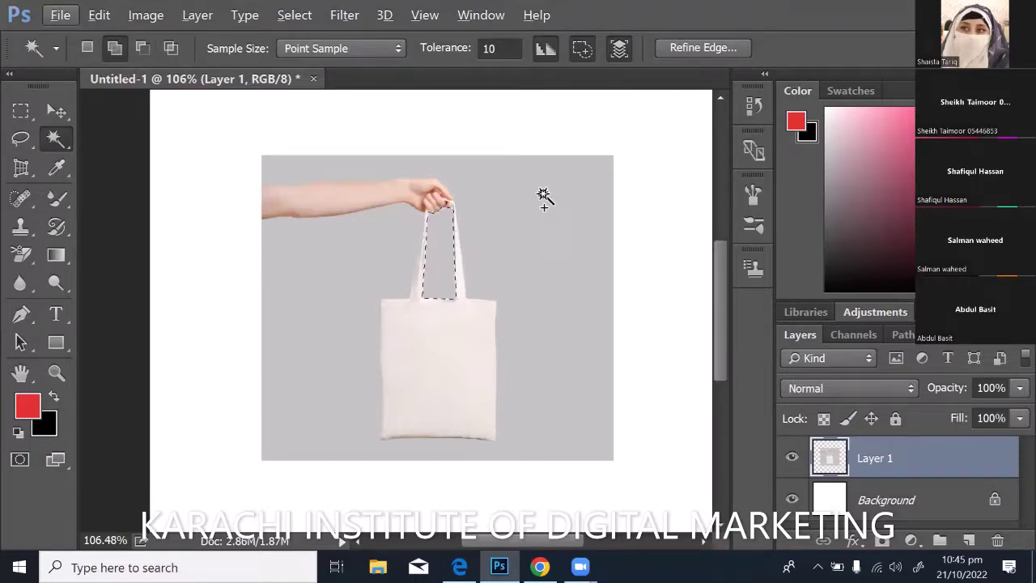
left_click(544, 198, "shift")
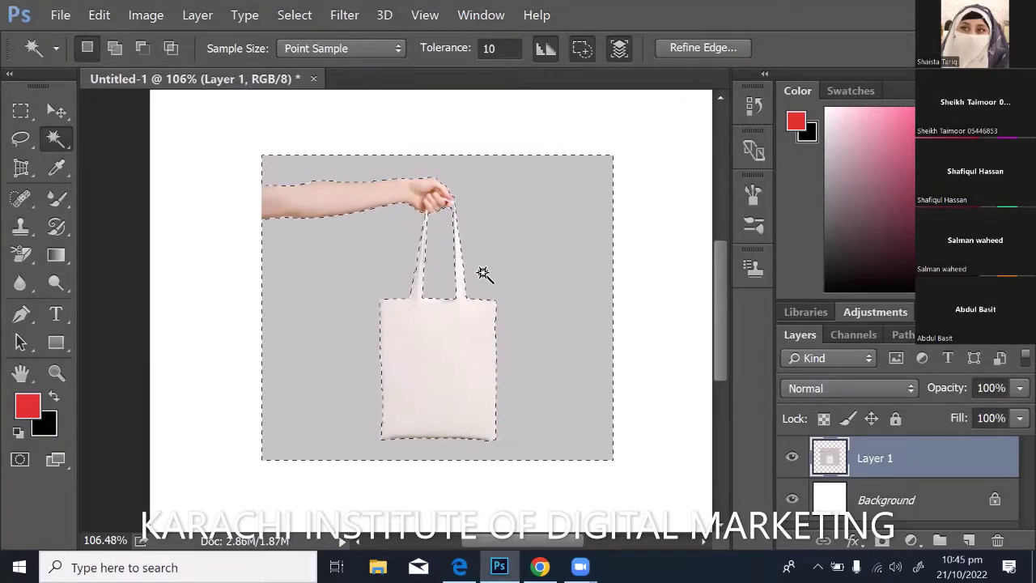
Delete the selected grey background from Layer 1, undo the deletion and clear the selection
key("Delete")
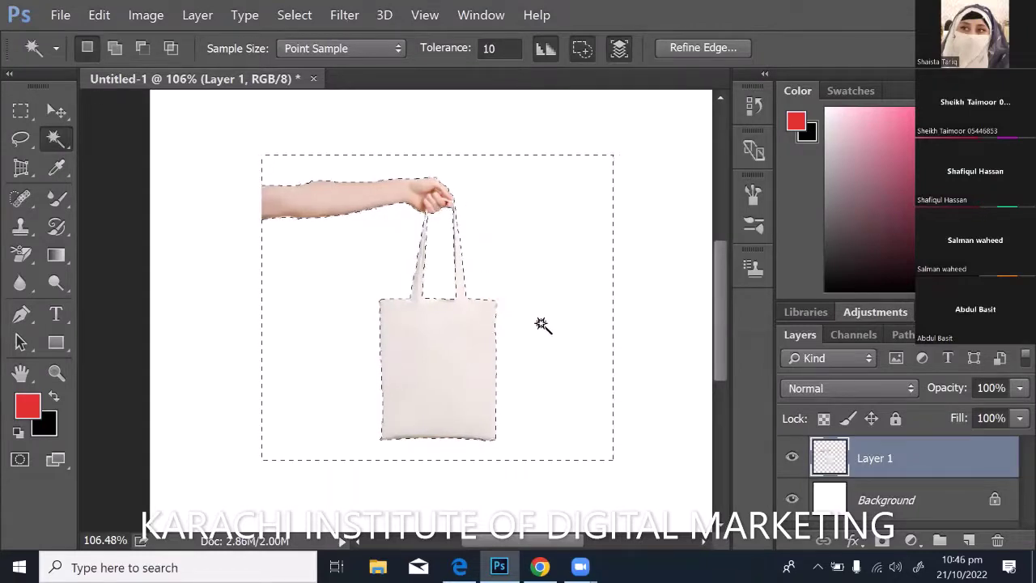
key("ctrl+d")
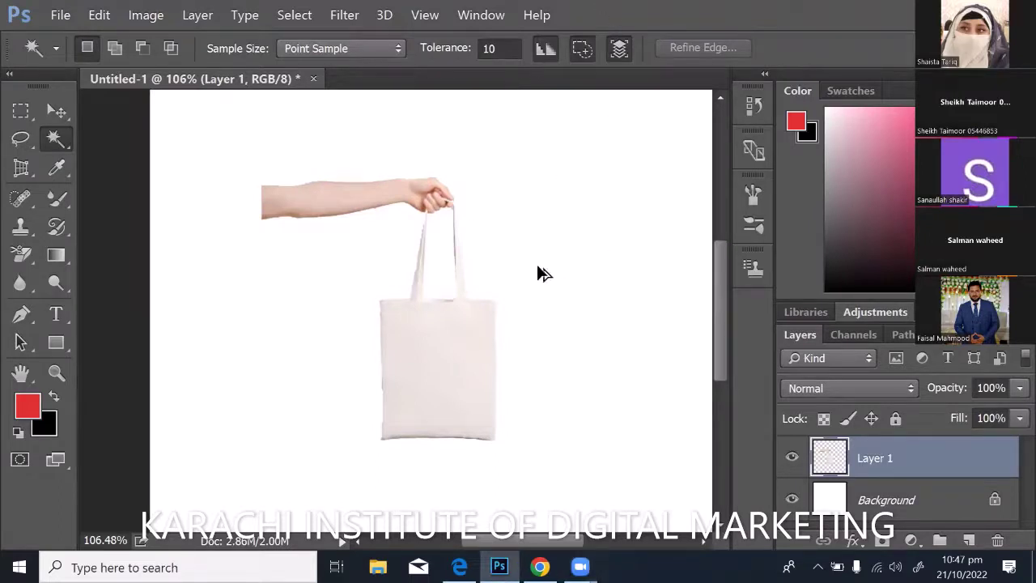
key("ctrl+z")
key("ctrl+d")
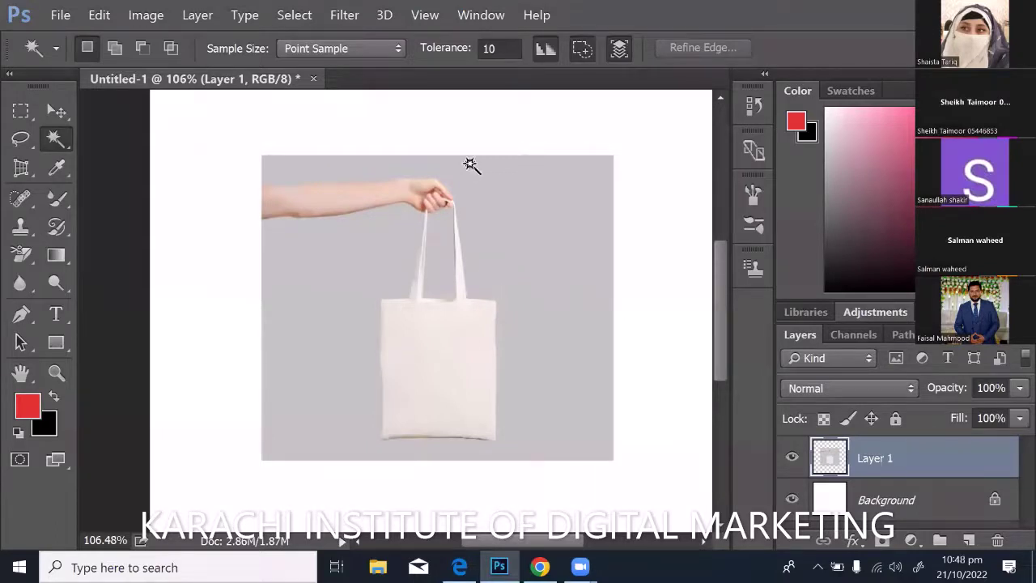
Set the Magic Wand tolerance to 100 and sample the grey background beside the bag to select it
left_click(503, 56)
double_click(503, 57)
left_click(555, 201)
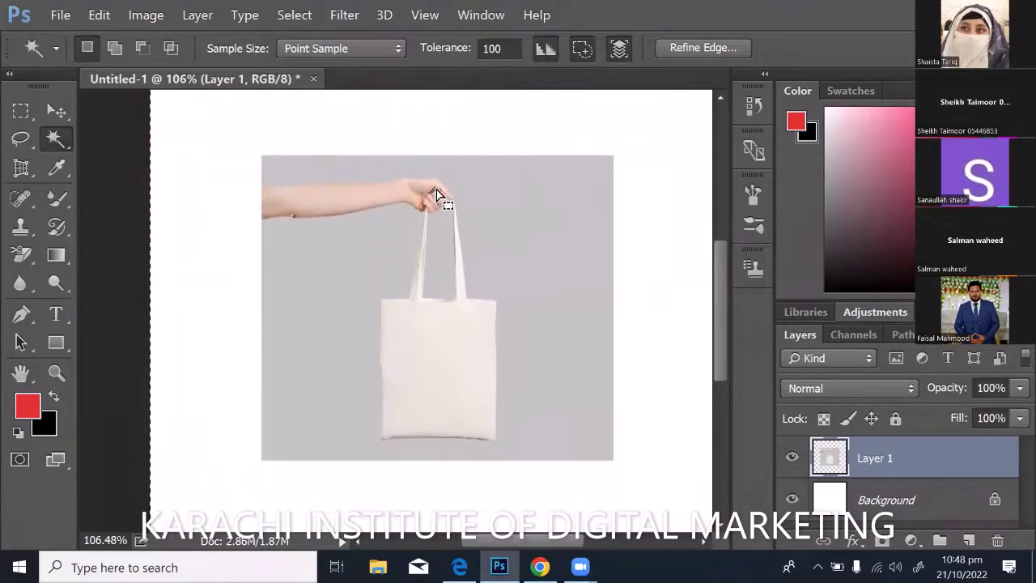
Examine the Magic Wand selection outline around the forearm, the fingers, the bag handles and the bag body at close range
scroll(436, 194, "up", 6)
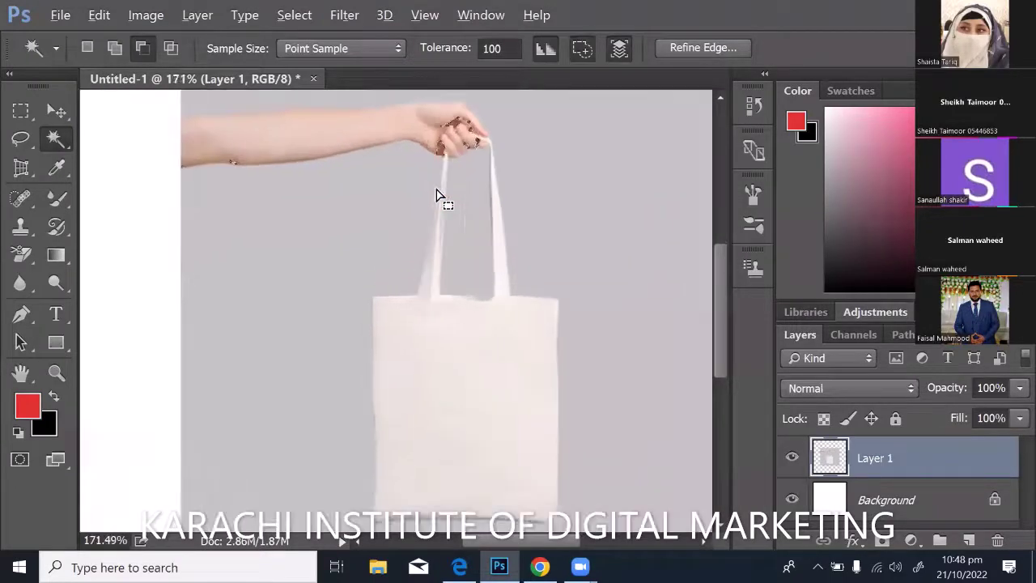
scroll(436, 194, "up", 1)
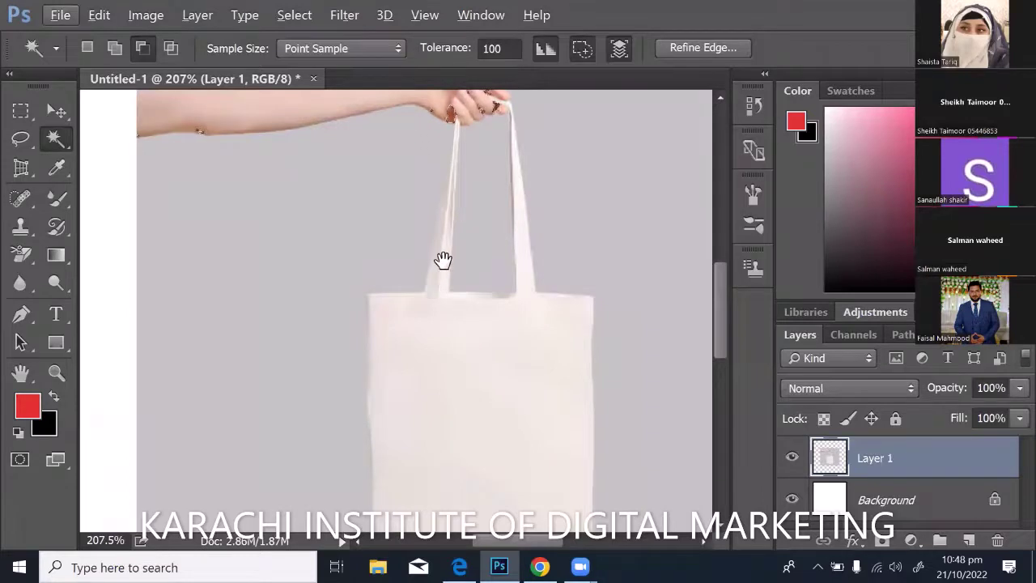
scroll(443, 261, "up", 3)
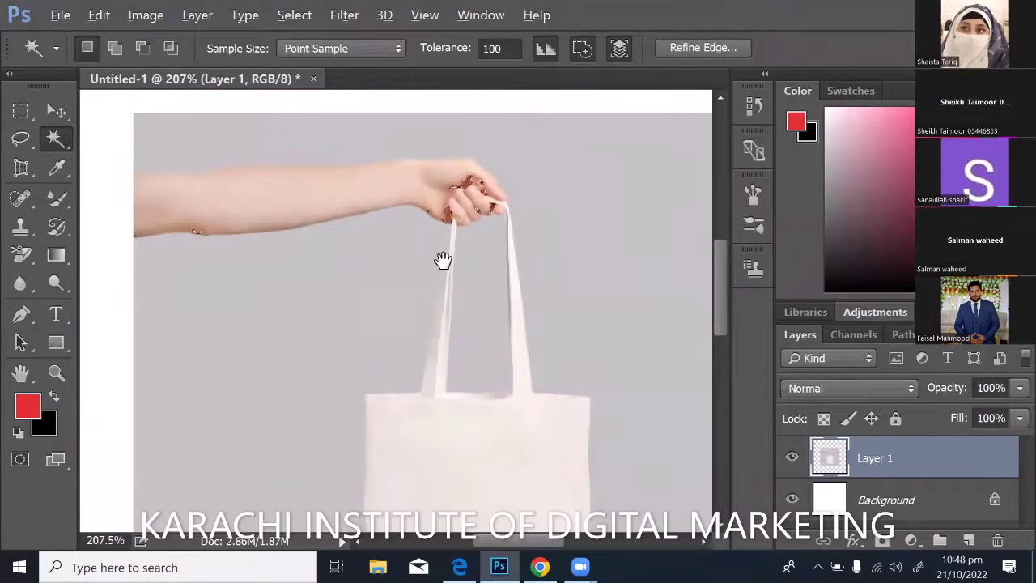
scroll(443, 260, "down", 2)
scroll(443, 260, "down", 3)
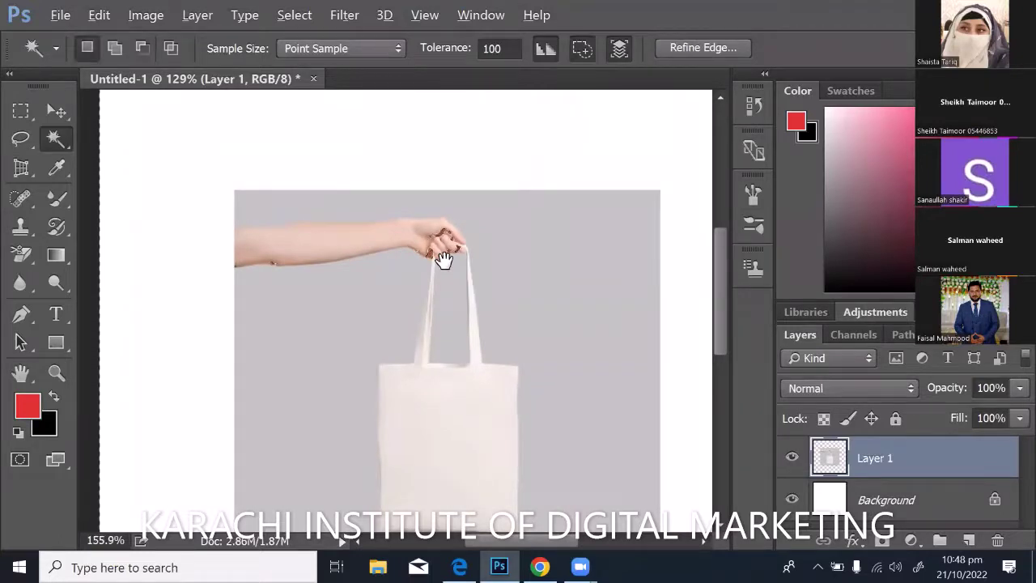
scroll(444, 259, "up", 3)
scroll(481, 213, "up", 1)
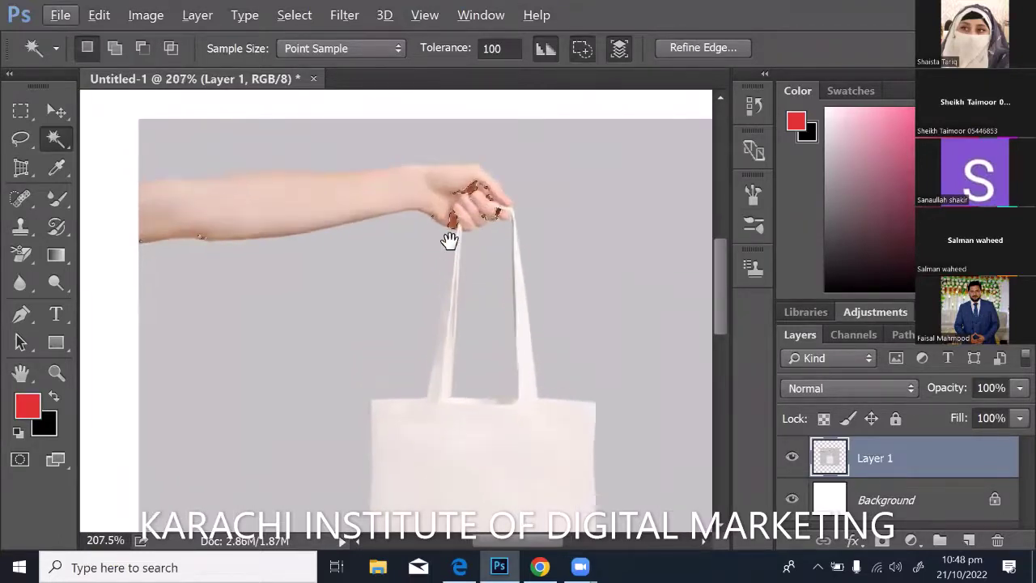
scroll(451, 241, "right", 1)
scroll(451, 241, "down", 1)
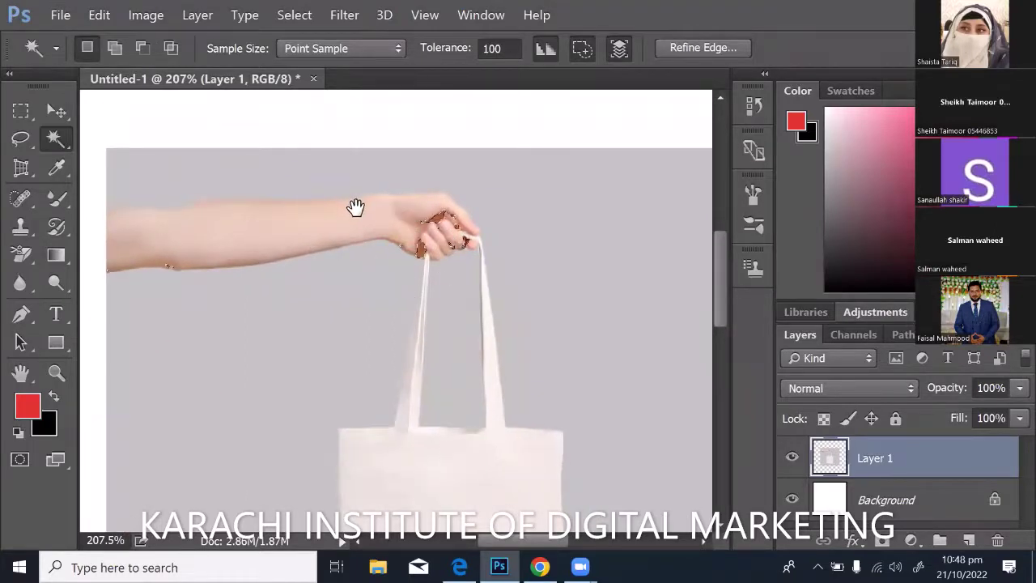
scroll(384, 228, "down", 3)
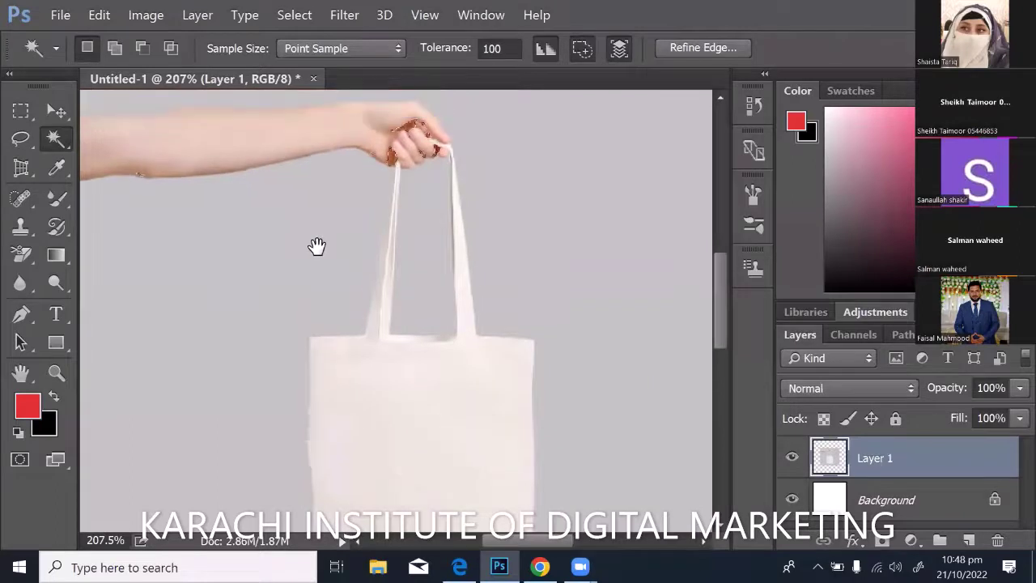
scroll(502, 319, "left", 3)
scroll(501, 319, "down", 1)
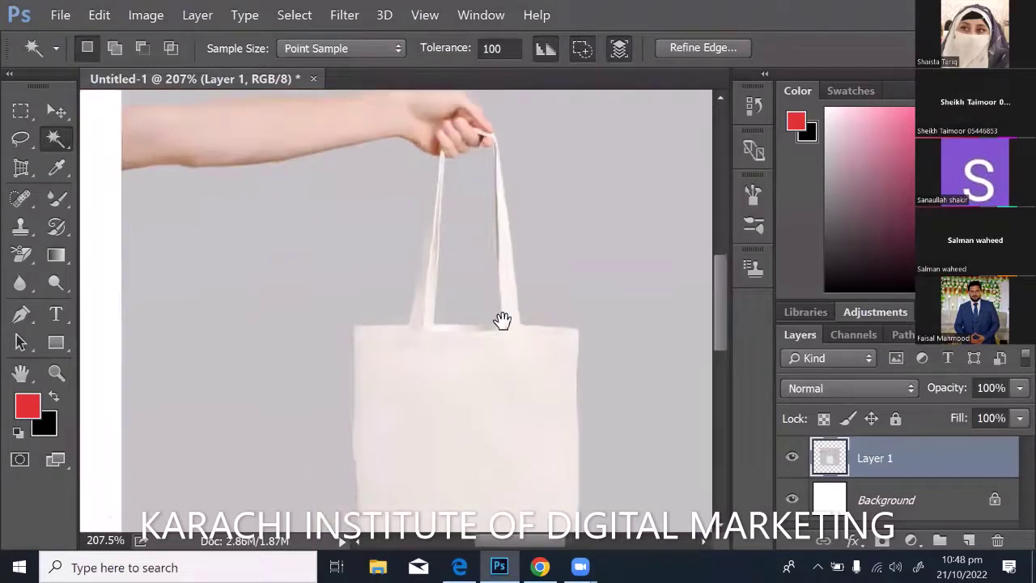
scroll(345, 157, "down", 1)
scroll(326, 259, "up", 3)
scroll(326, 259, "left", 2)
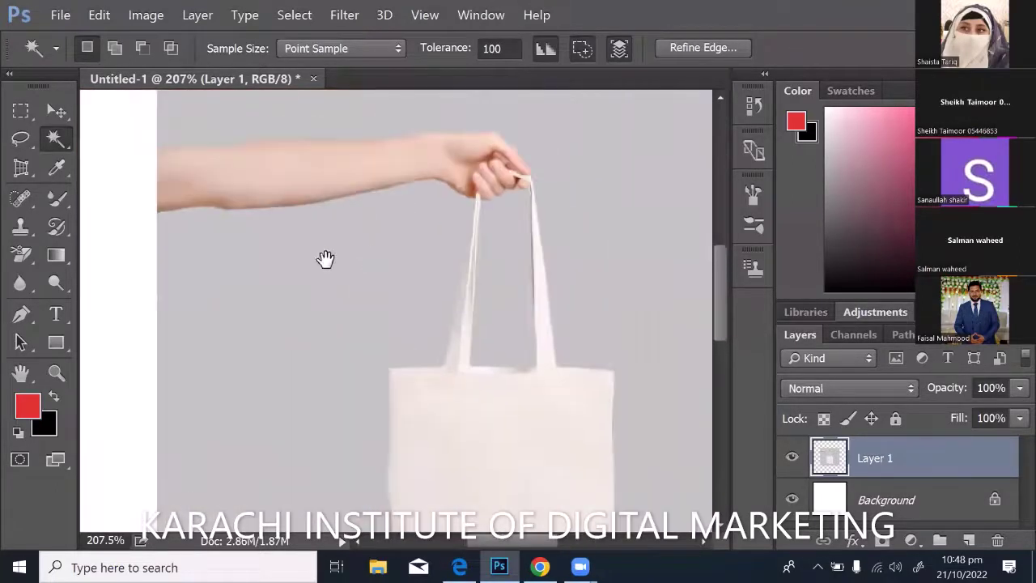
scroll(316, 245, "right", 4)
scroll(316, 245, "up", 2)
scroll(400, 294, "down", 6)
scroll(400, 294, "left", 3)
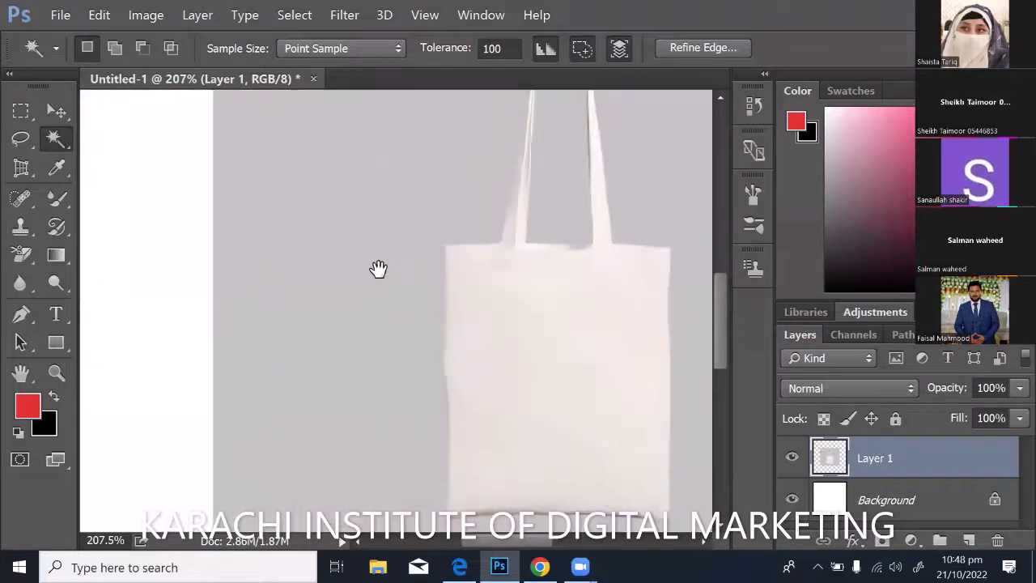
scroll(378, 268, "up", 3)
scroll(377, 268, "right", 3)
scroll(452, 217, "right", 2)
scroll(452, 217, "up", 1)
scroll(377, 189, "down", 2)
scroll(370, 208, "left", 3)
scroll(369, 208, "up", 2)
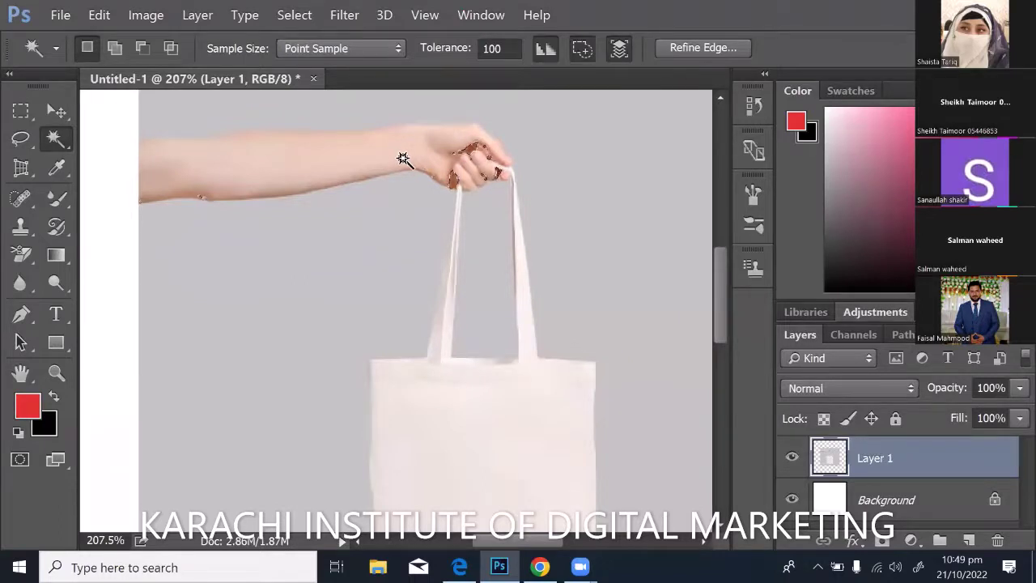
Check how far the selection extends across the white canvas border and the grey photo background around the bag
key("shift")
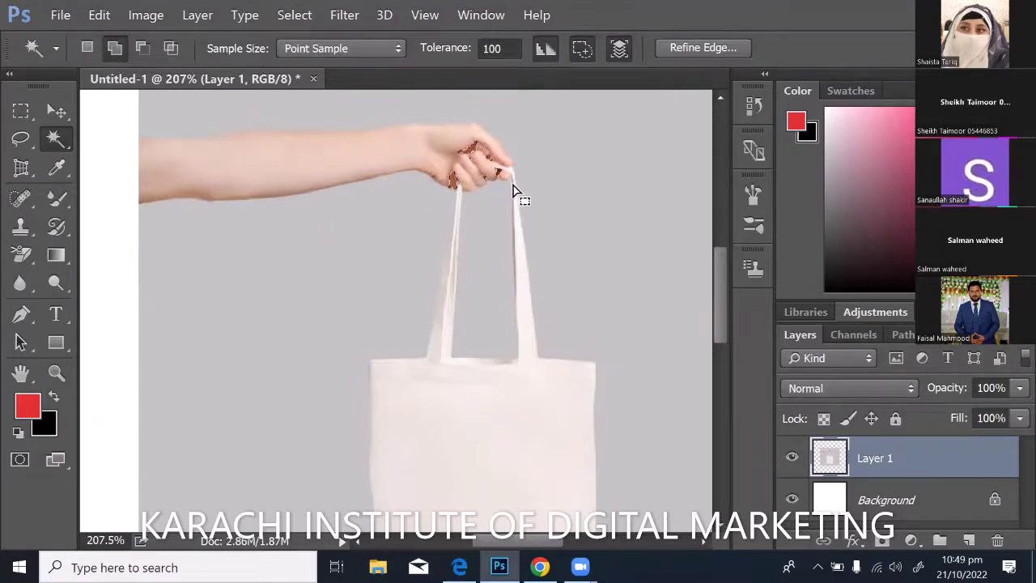
scroll(530, 184, "down", 2)
scroll(530, 185, "down", 2)
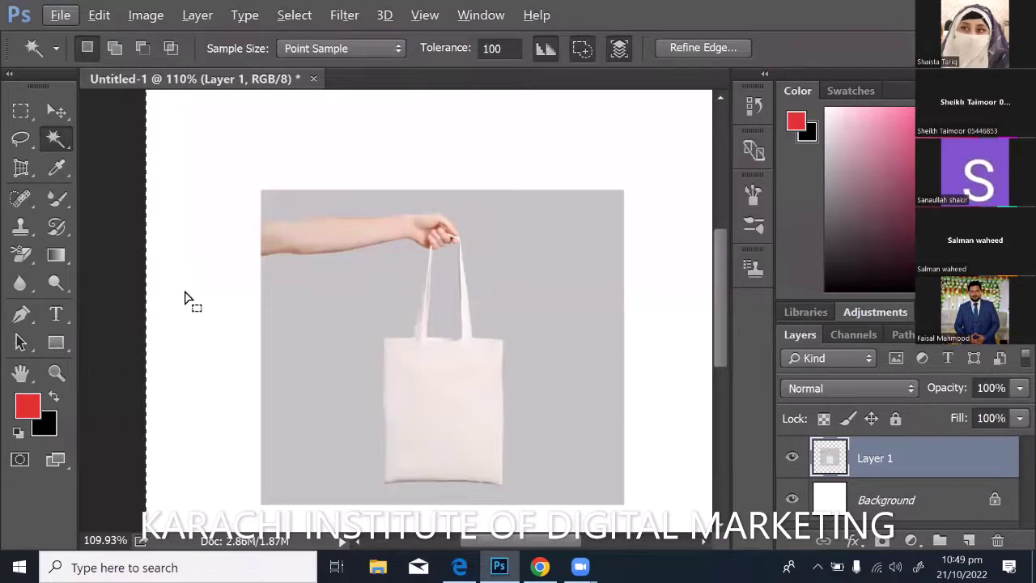
scroll(139, 222, "up", 3)
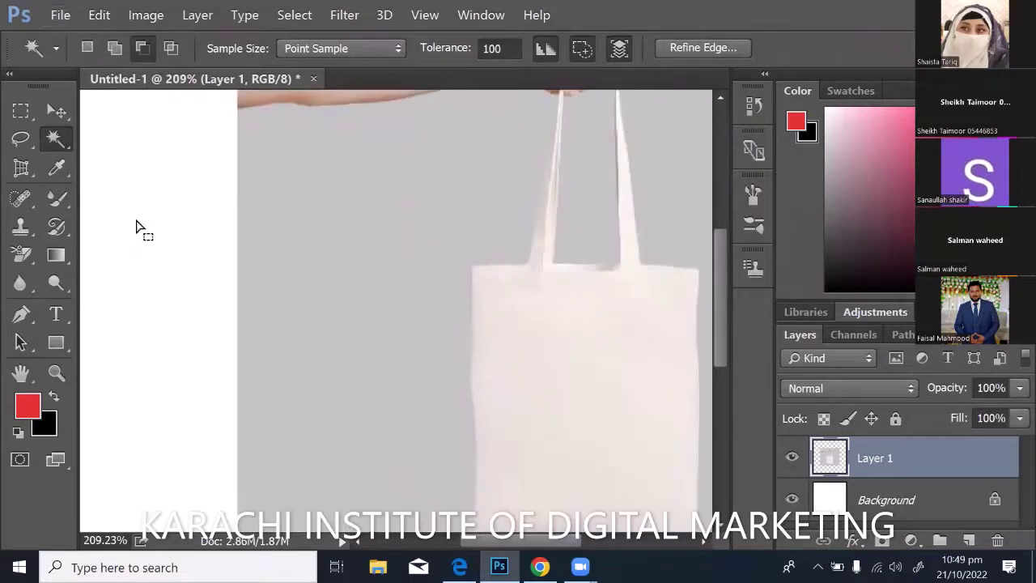
left_click_drag(143, 302, 359, 334)
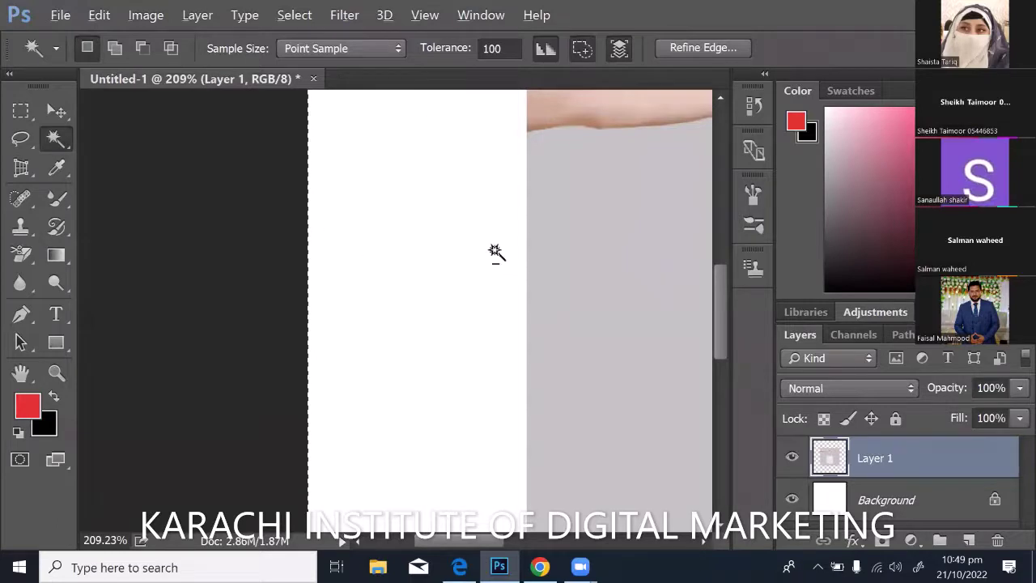
scroll(495, 255, "down", 3)
scroll(462, 284, "up", 2)
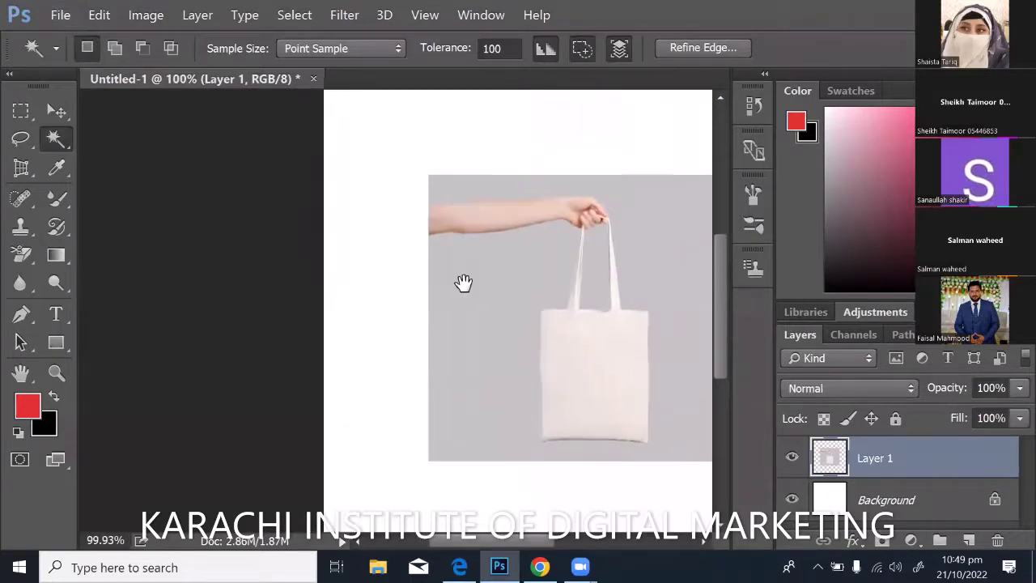
scroll(429, 231, "up", 3)
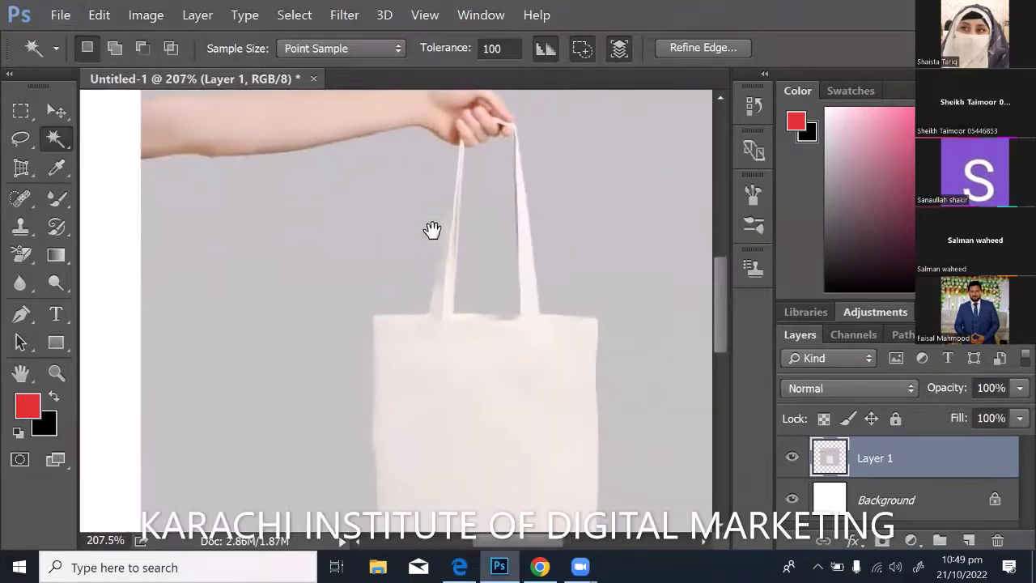
scroll(431, 231, "down", 2)
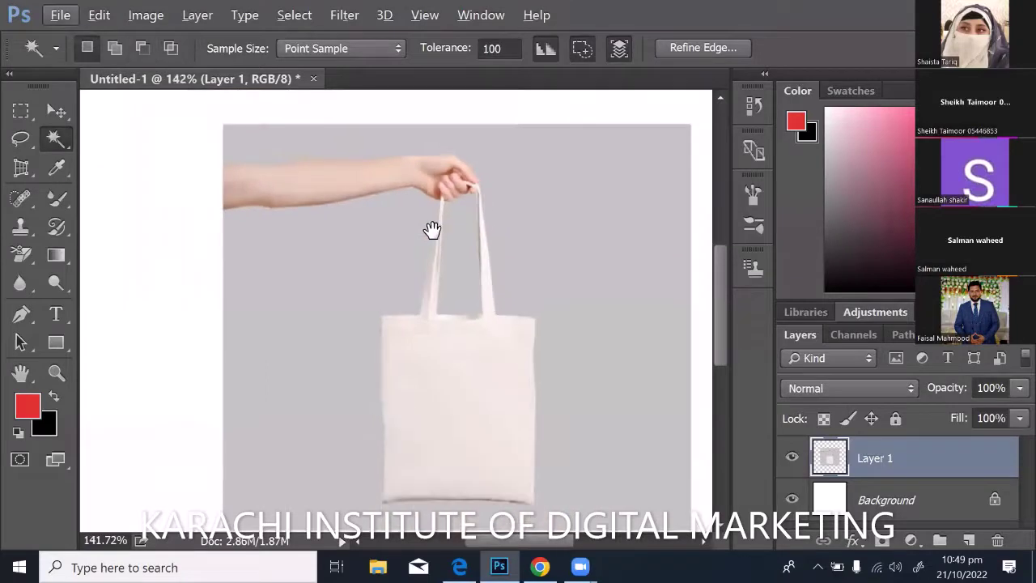
left_click(468, 261)
left_click(217, 209)
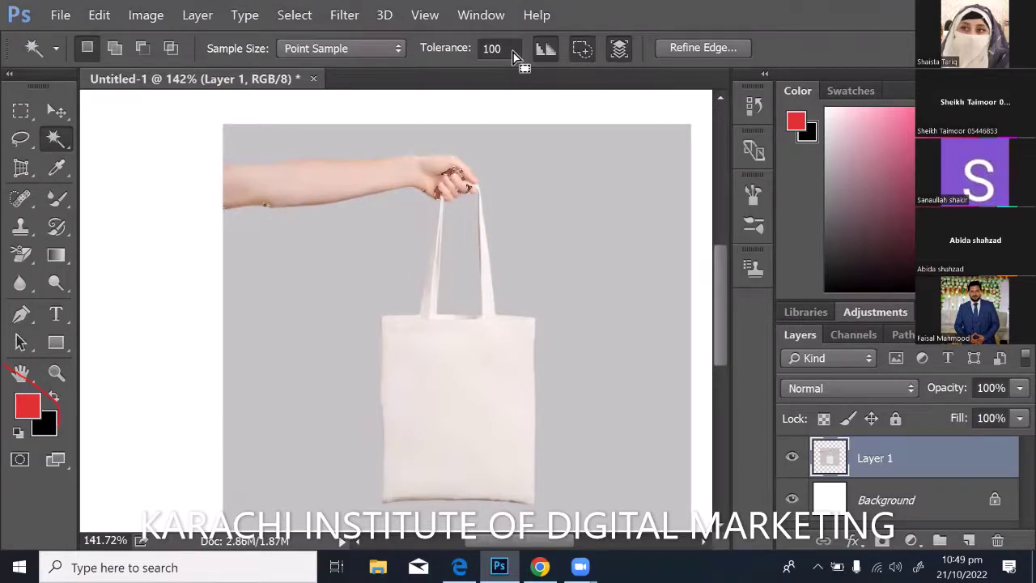
Set the Magic Wand tolerance to 10 and clear the current selection
left_click(485, 49)
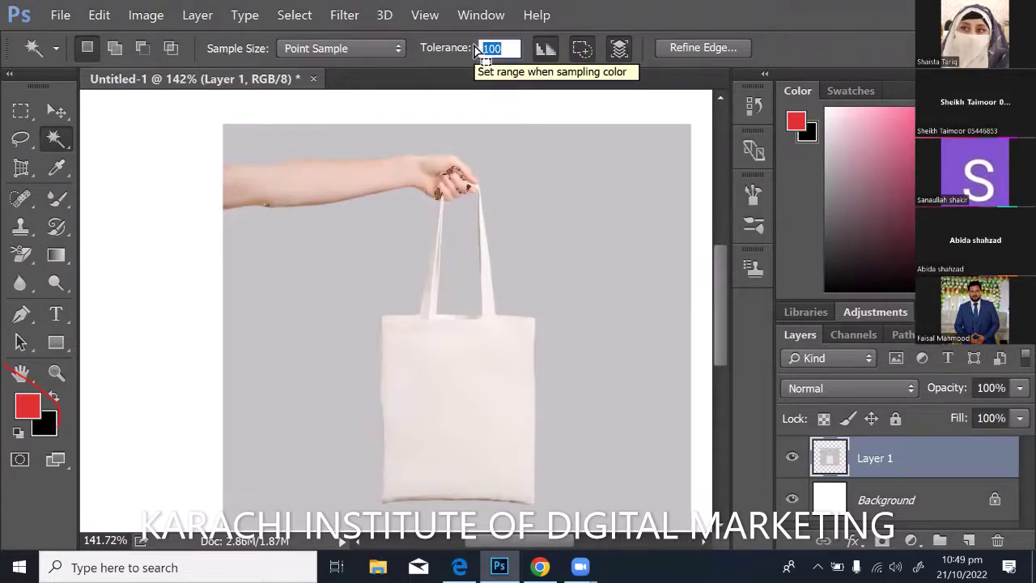
type("5")
key("BackSpace")
type("10")
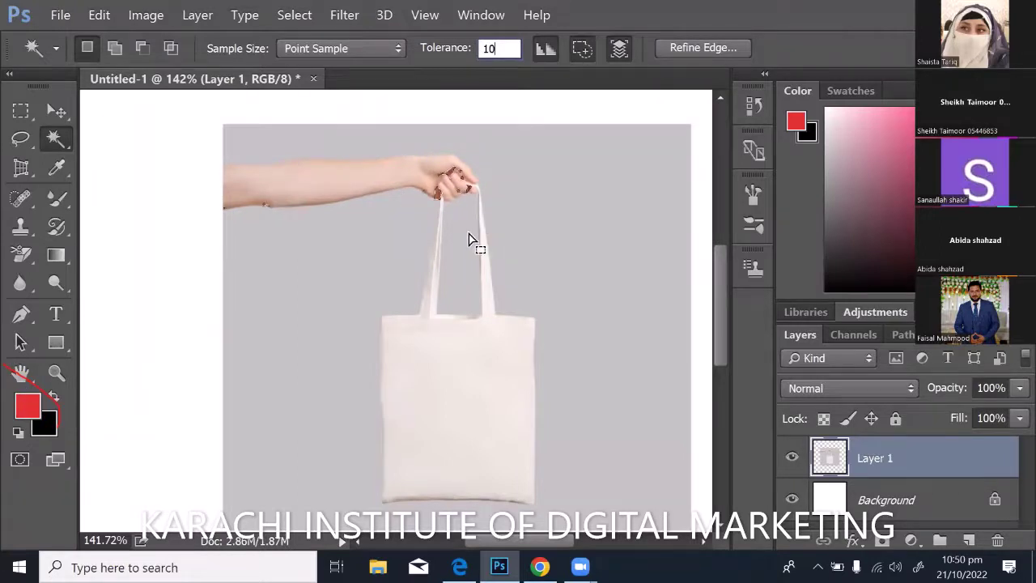
key("Return")
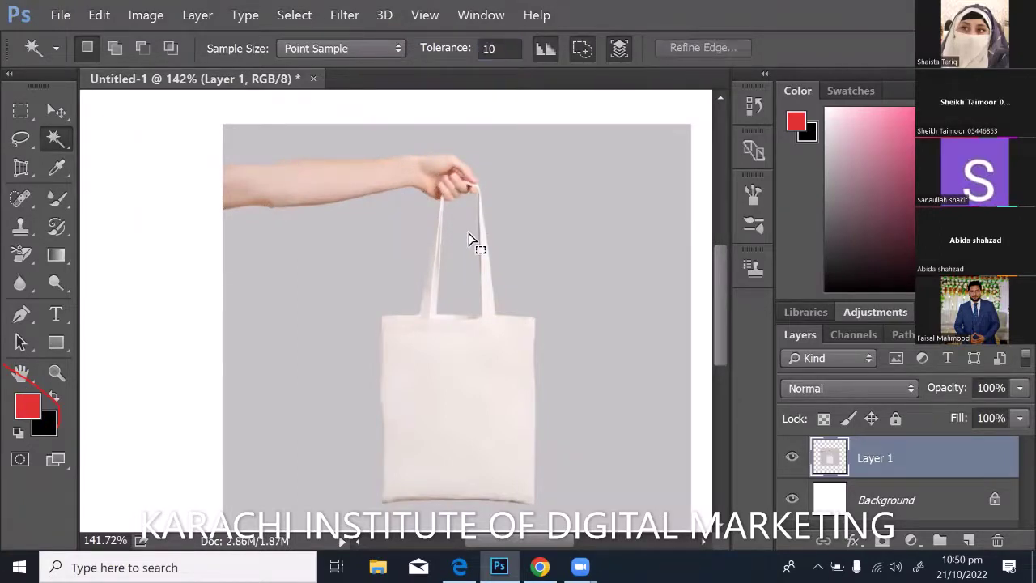
left_click(57, 314)
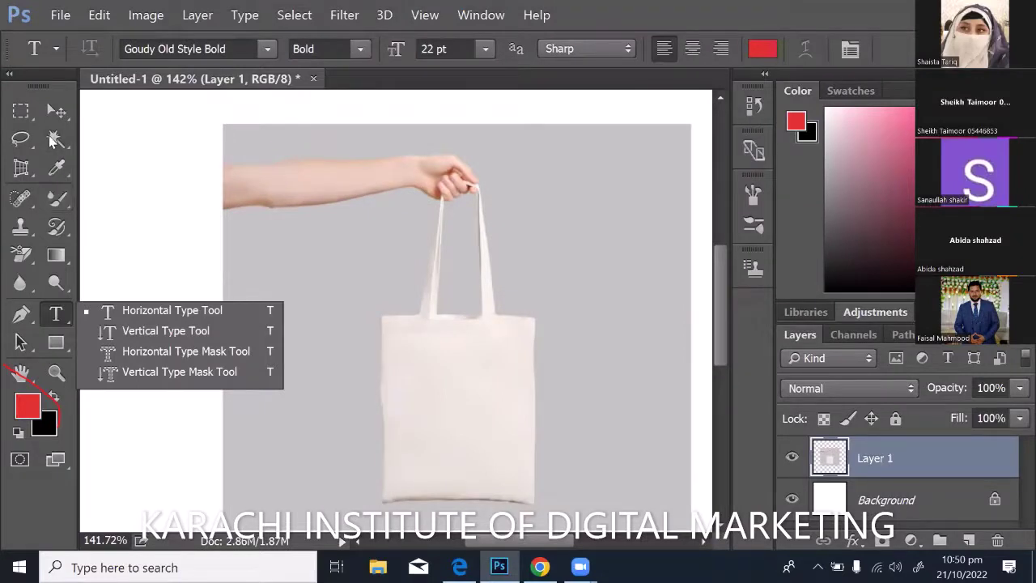
left_click(97, 164)
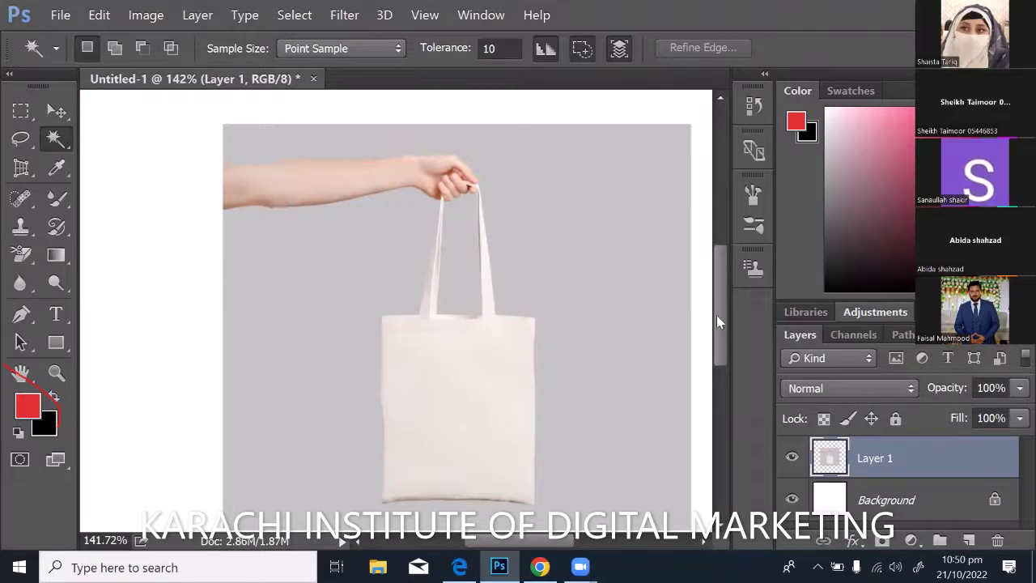
left_click_drag(717, 317, 719, 324)
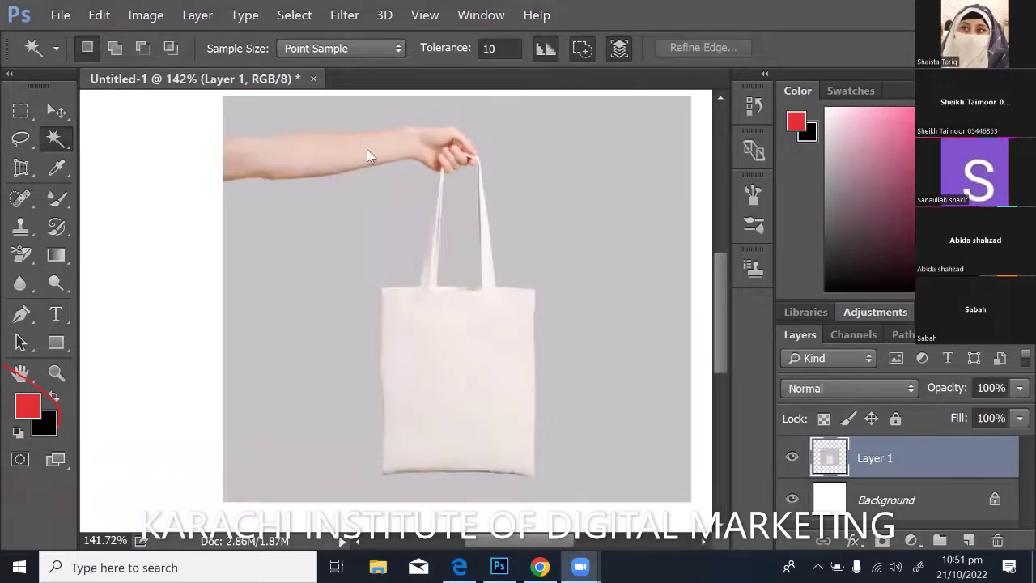
Sample the skin of the forearm with the Magic Wand to select it at tolerance 10
scroll(382, 224, "up", 2)
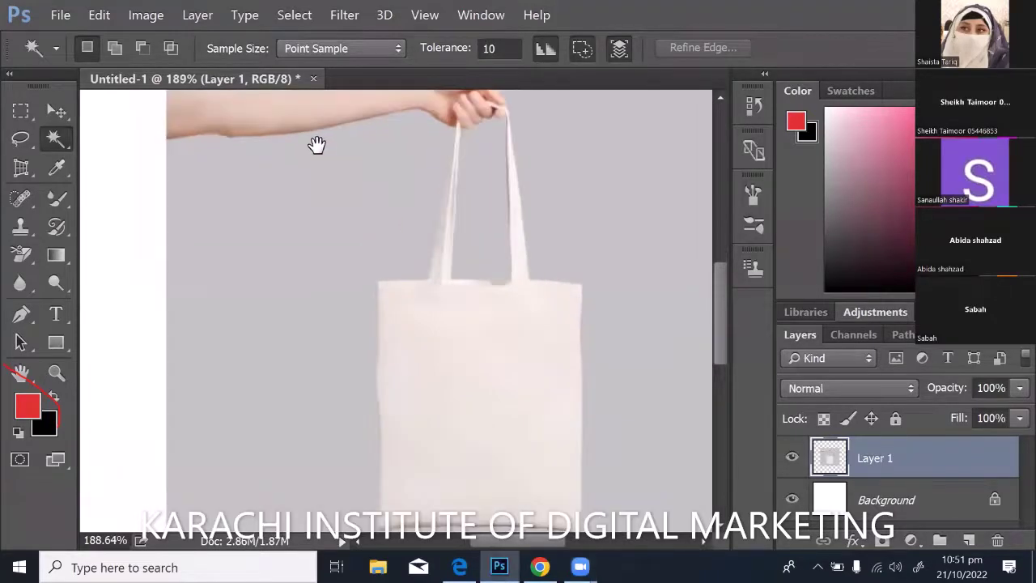
left_click(357, 225)
scroll(278, 217, "up", 3)
left_click(273, 224)
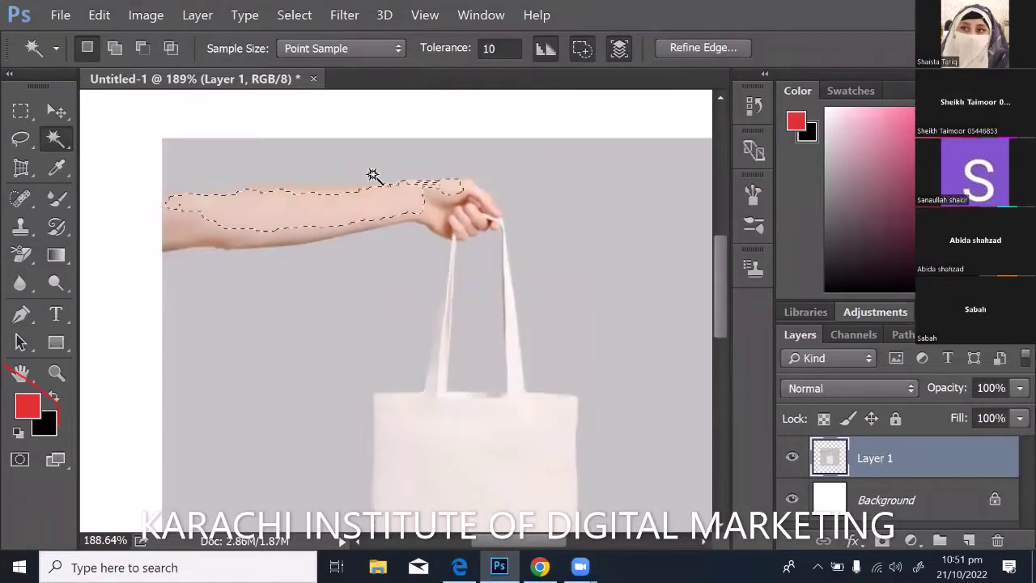
Raise the Magic Wand tolerance to 20 and reselect the skin of the arm and hand
left_click(483, 48)
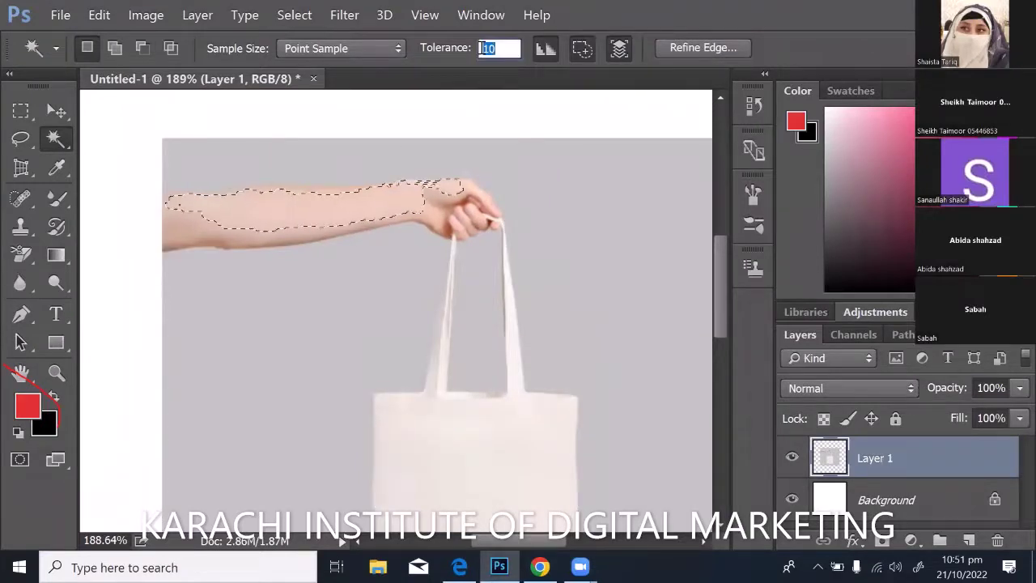
type("20")
left_click(458, 202)
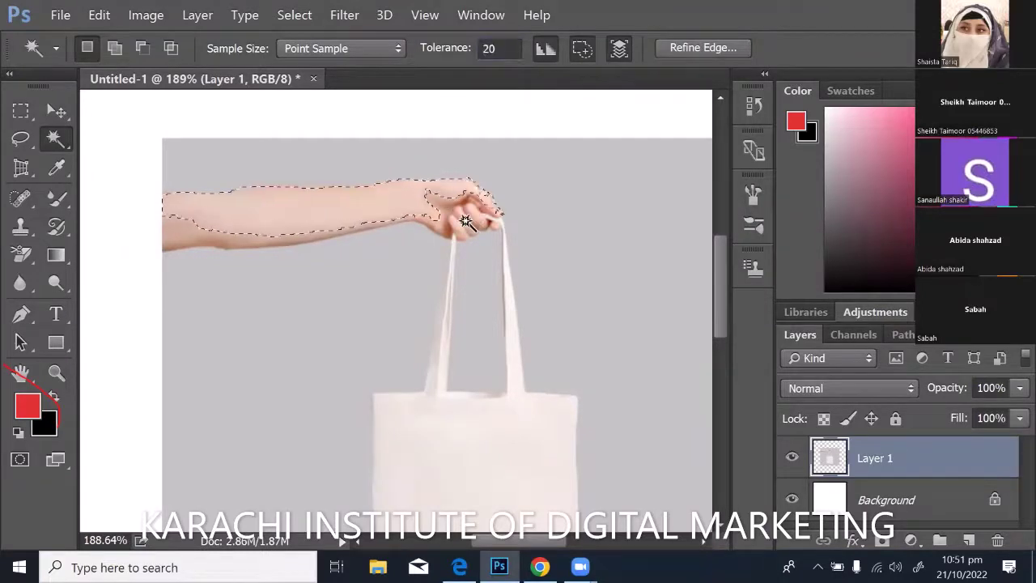
Set the tolerance to 30, reselect the arm, and compare the photo with the selection cleared and restored
left_click(480, 48)
type("30")
key("ctrl+d")
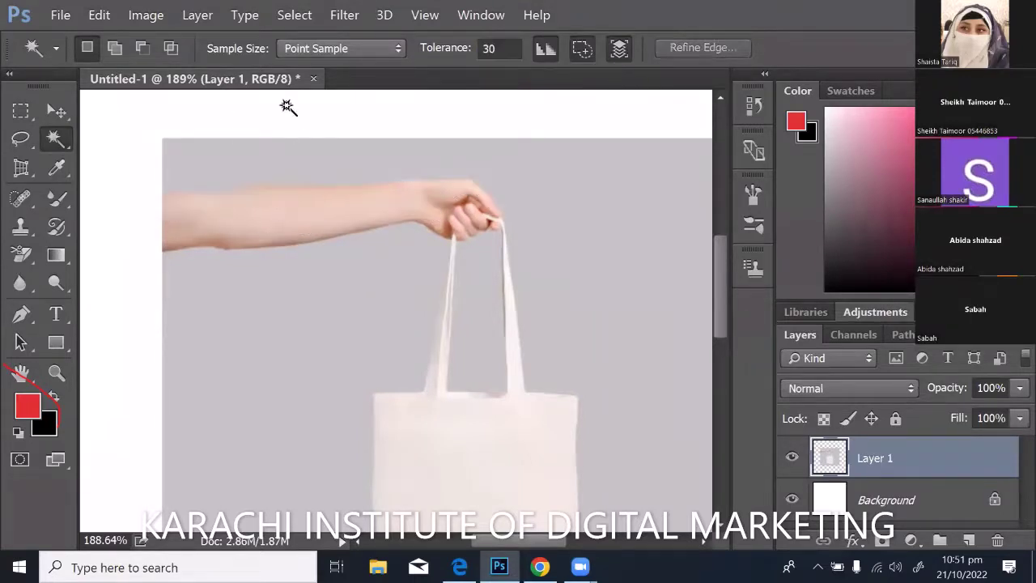
key("ctrl+z")
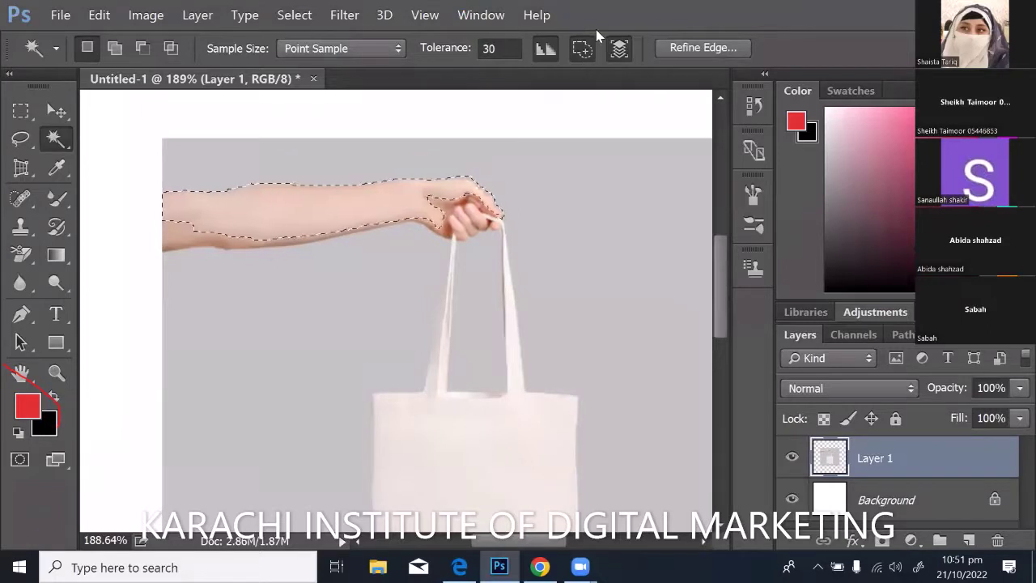
key("ctrl+d")
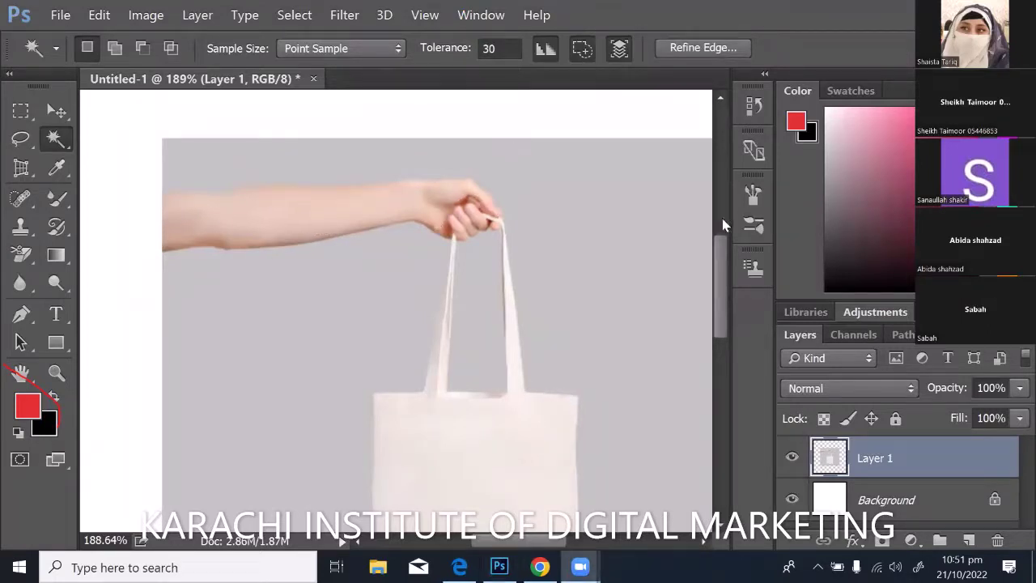
key("ctrl+z")
Set the Magic Wand tolerance to 40 and sample the forearm skin again
left_click(471, 46)
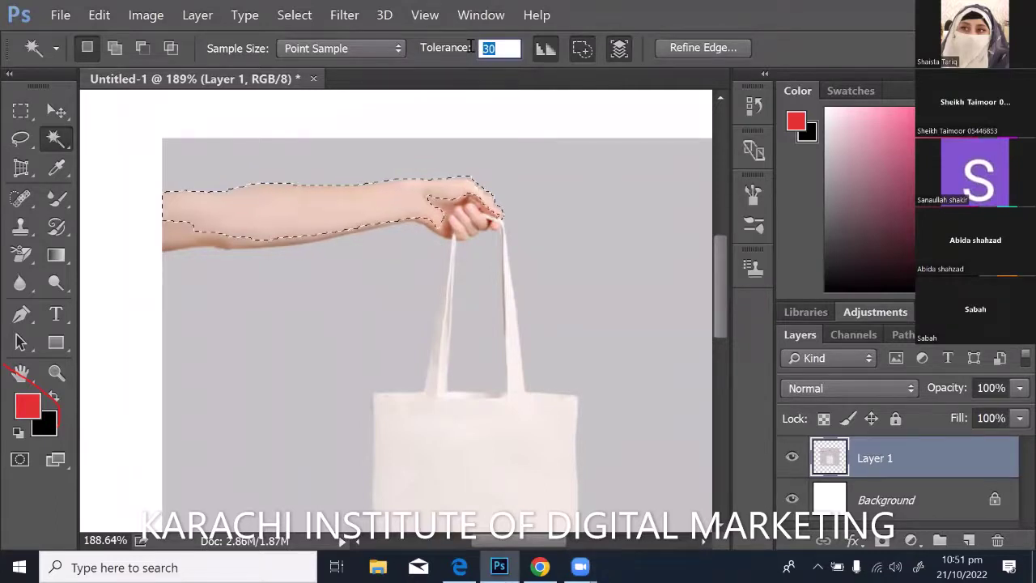
type("40")
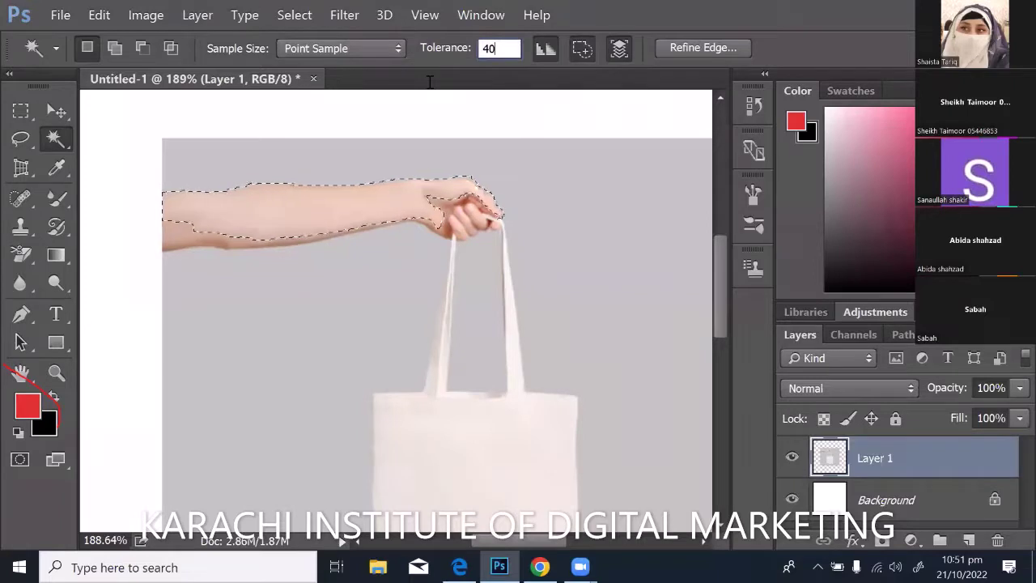
left_click(351, 210)
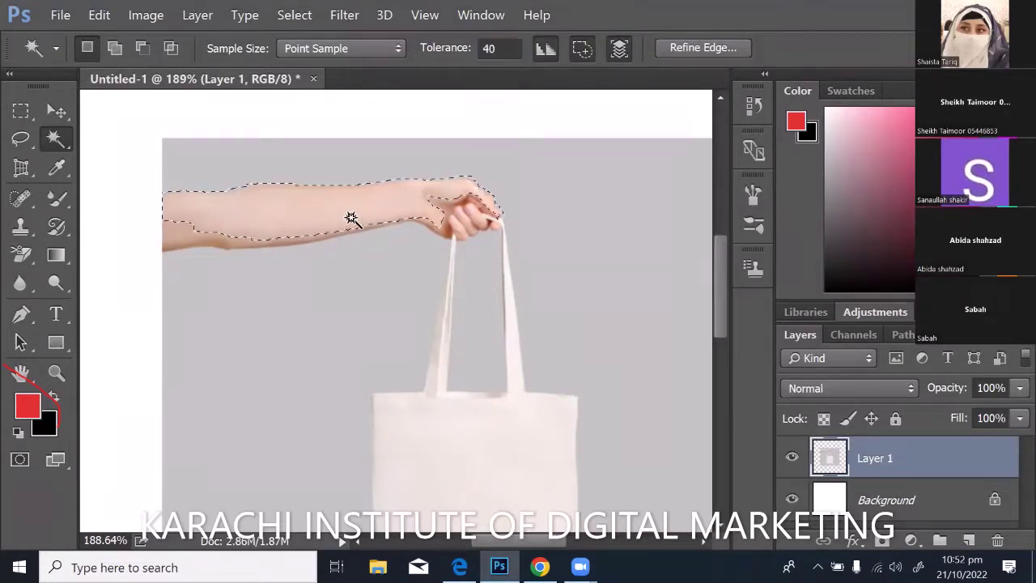
Resample the hand with the Magic Wand, and try extending the selection over the forearm and background with the Quick Selection tool
left_click(493, 197)
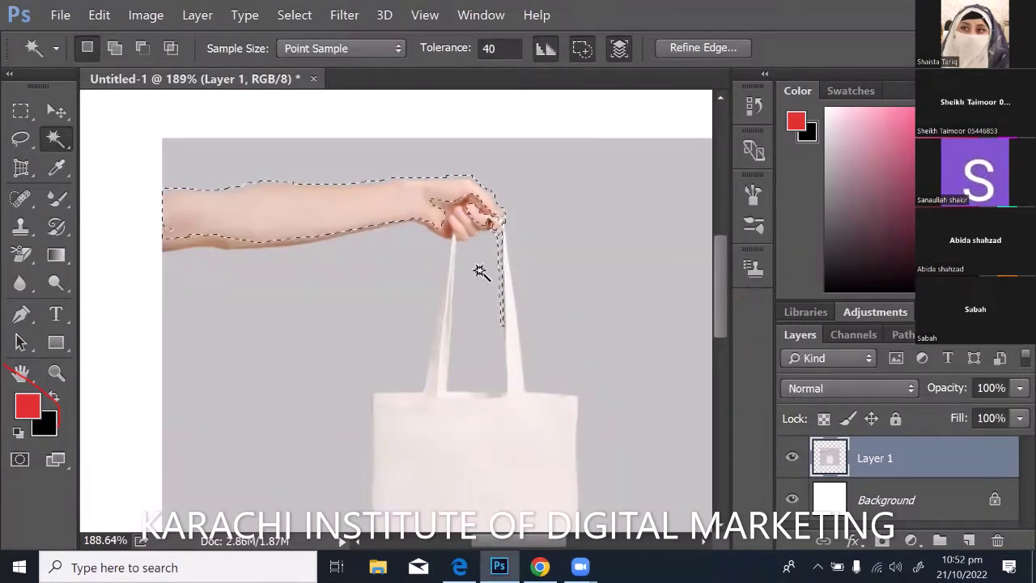
right_click(56, 138)
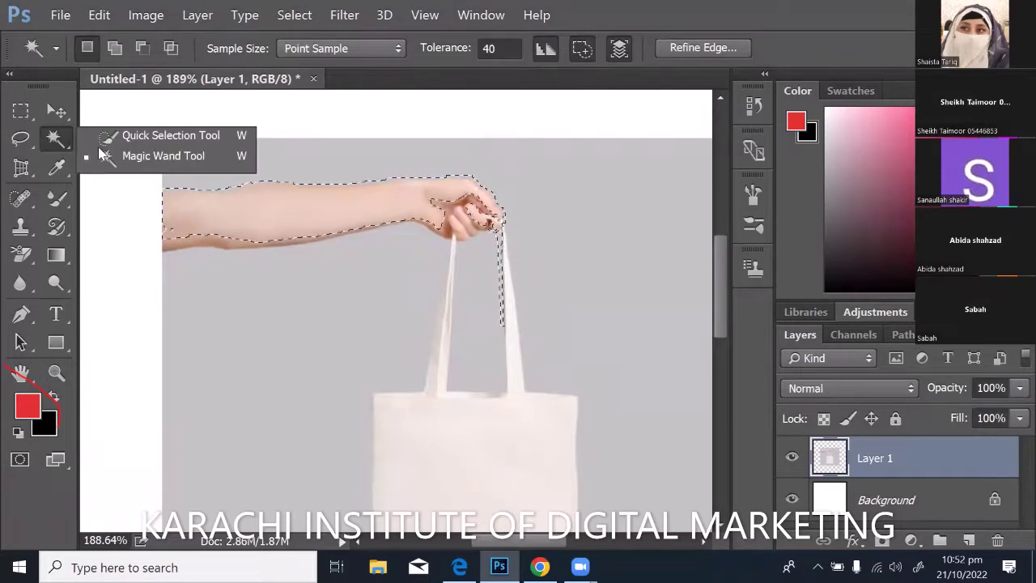
left_click(113, 132)
mouse_move(222, 204)
left_mouse_down()
mouse_move(275, 200)
mouse_move(279, 190)
mouse_move(248, 231)
left_mouse_up()
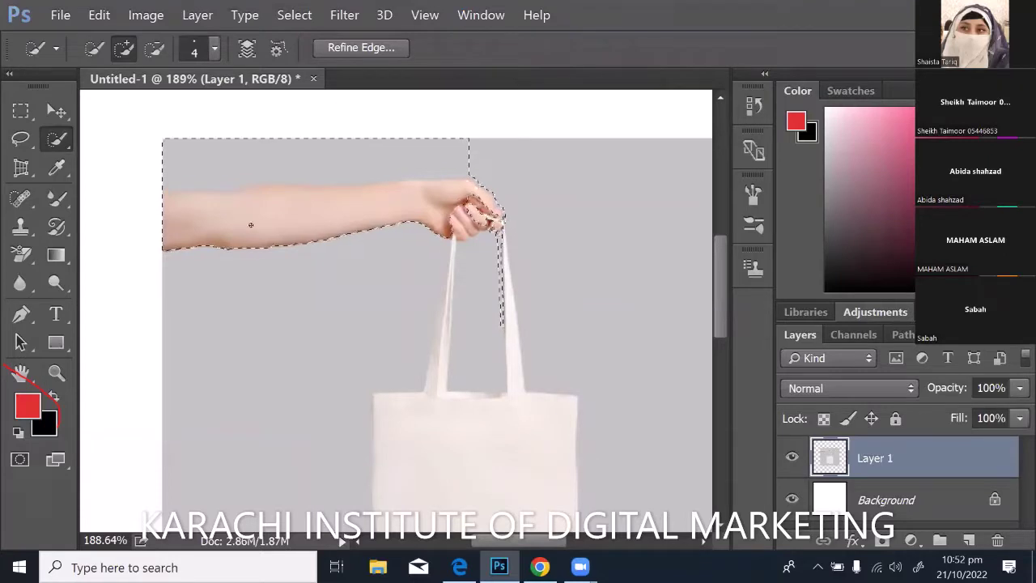
left_click(251, 268)
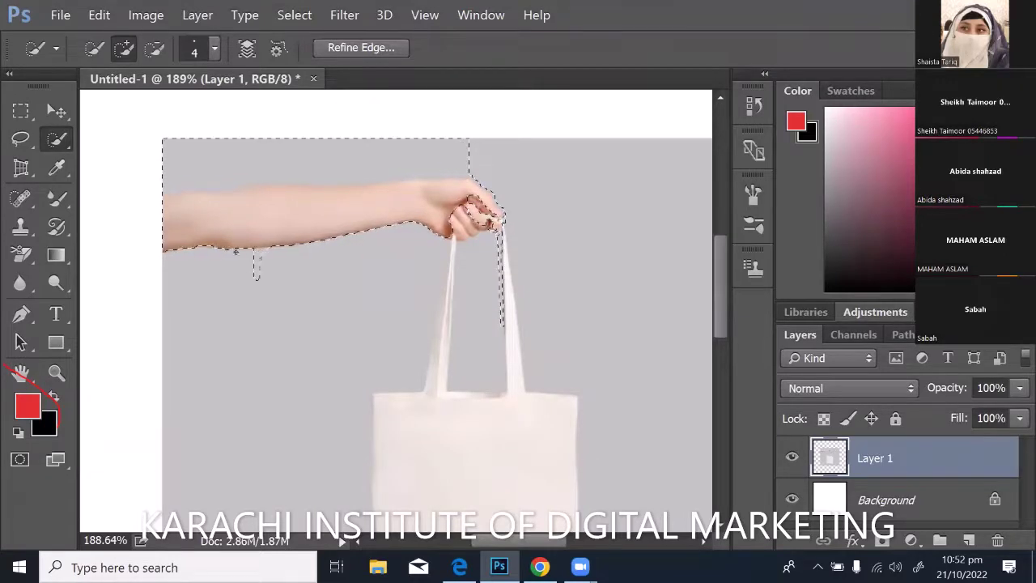
Undo the Quick Selection strokes and step back until the arm has no selection
key("ctrl+z")
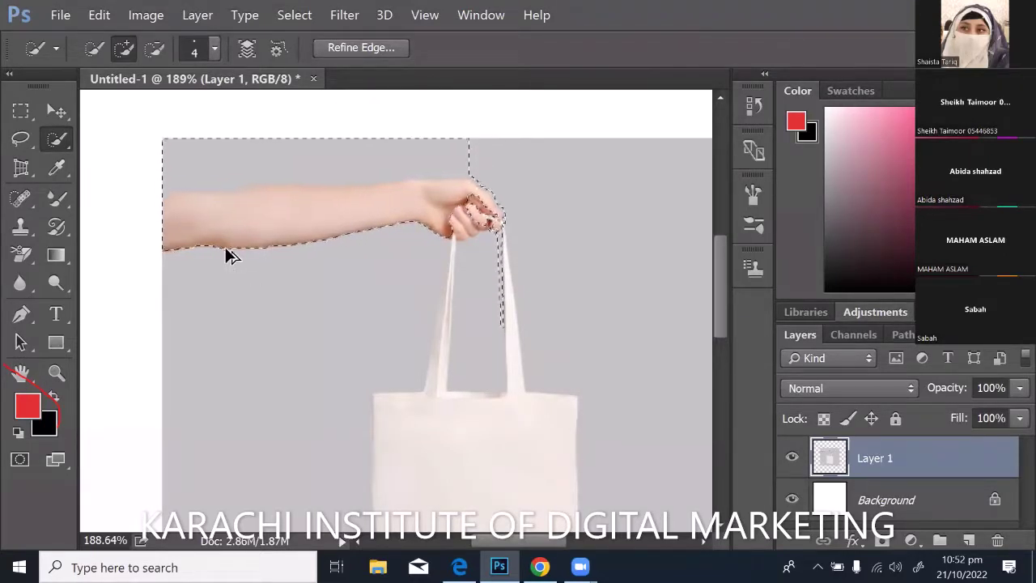
key("ctrl+alt+z")
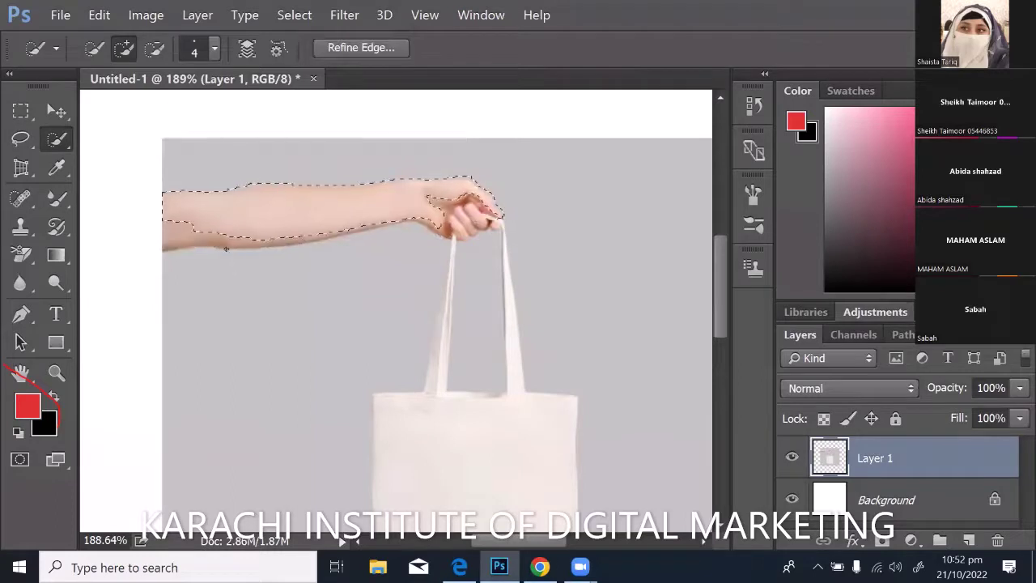
key("ctrl+alt+z")
key("ctrl+alt+z")
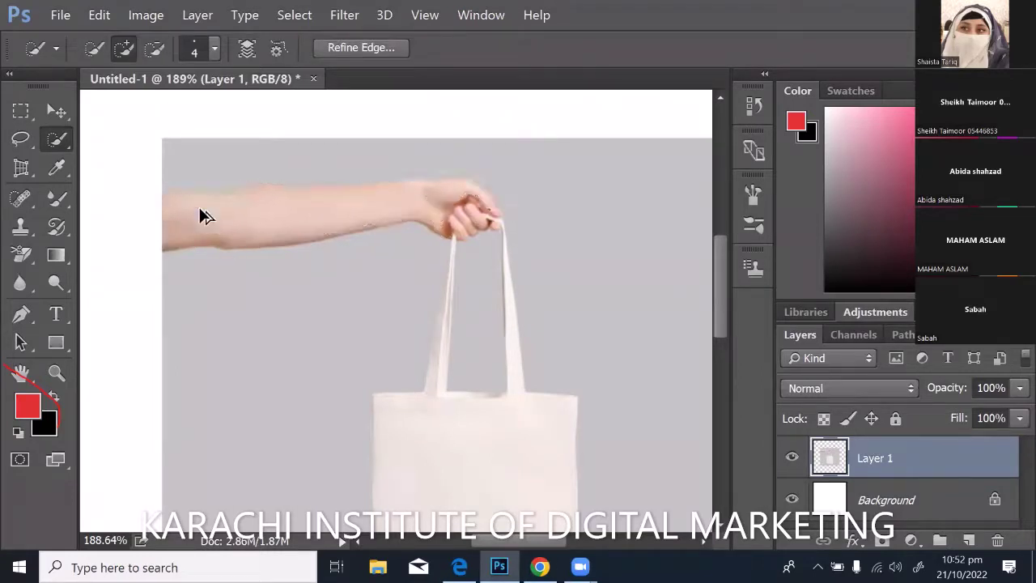
Return to the Magic Wand tool and sample the upper forearm at tolerance 40
left_click(113, 50)
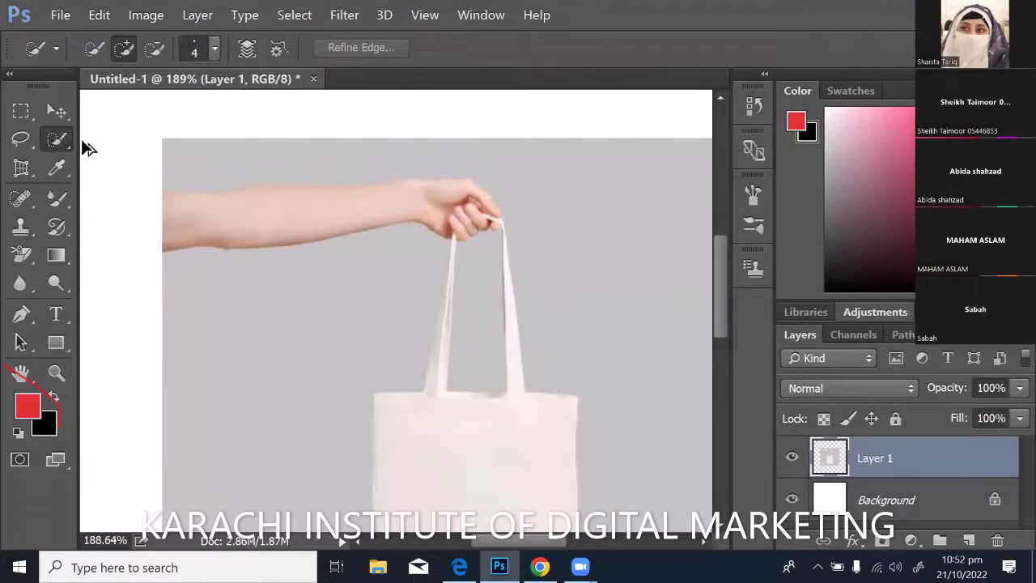
right_click(59, 140)
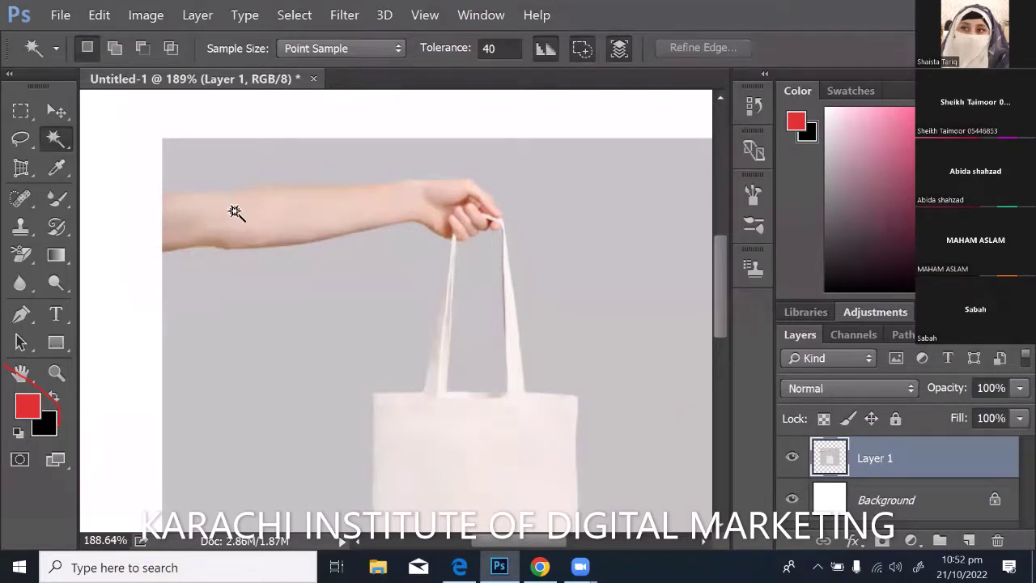
left_click(235, 212)
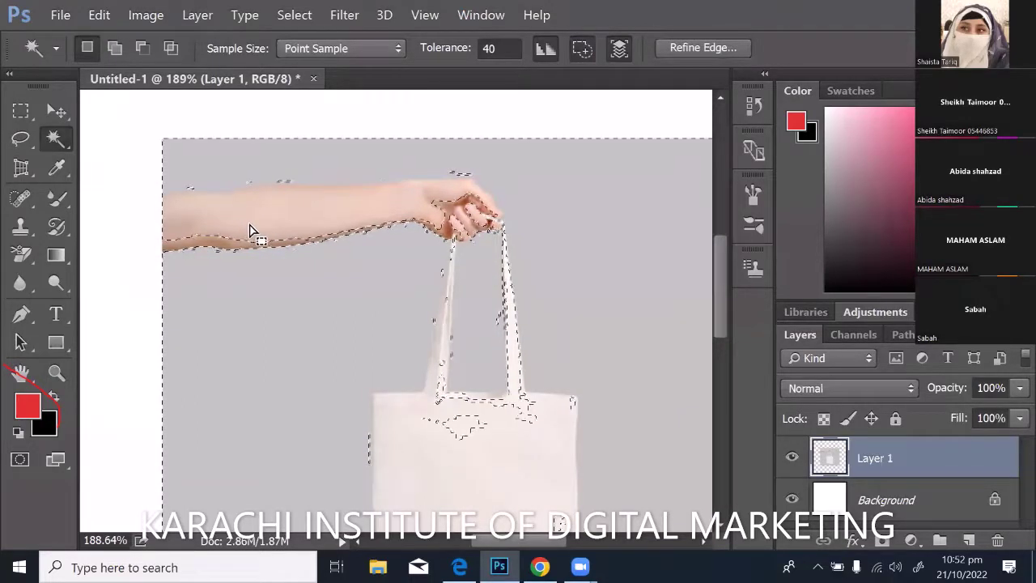
scroll(294, 245, "down", 2)
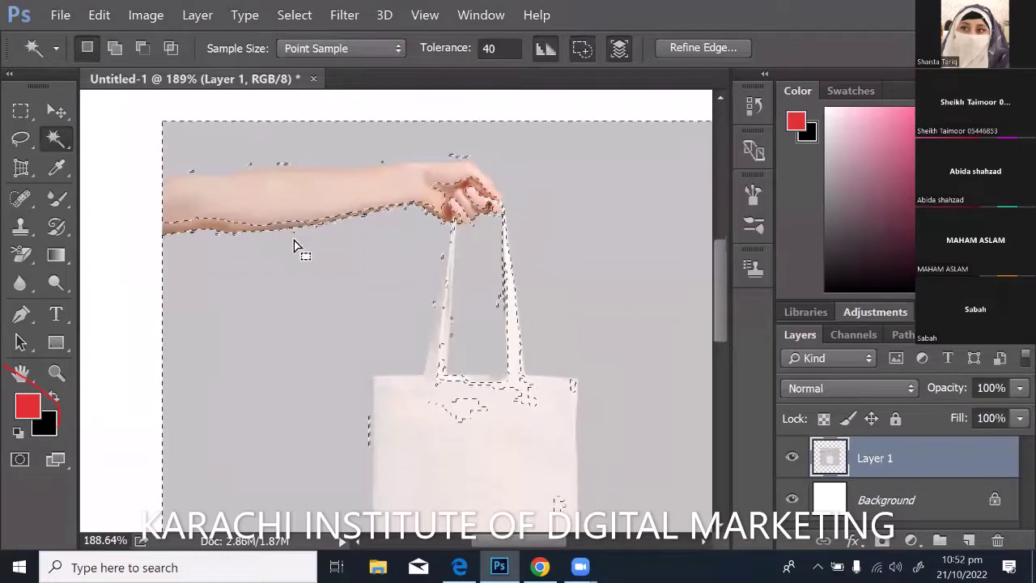
scroll(81, 157, "up", 2)
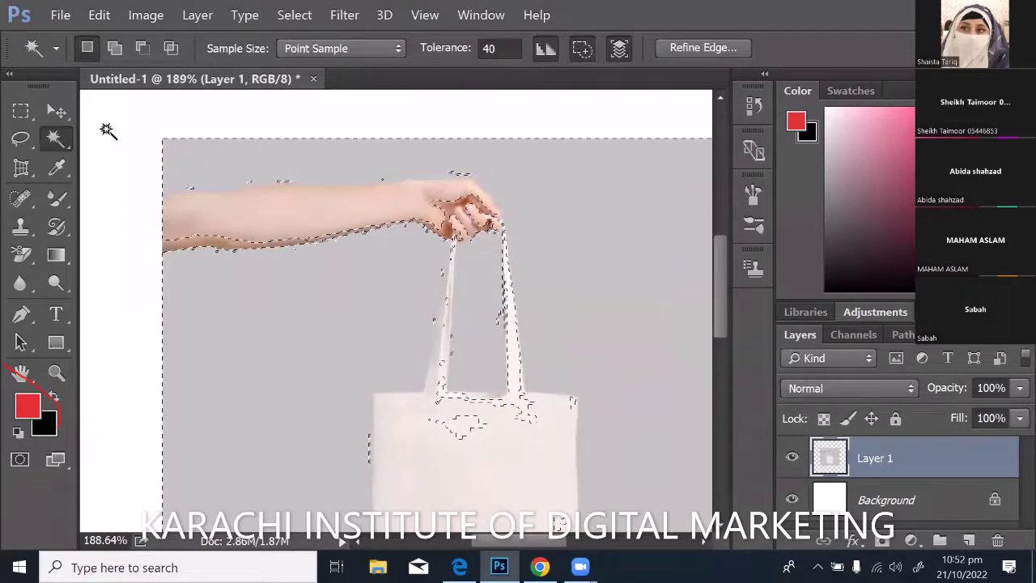
Set the Magic Wand tolerance to 35 and reselect the arm, inspecting its outline up close
right_click(55, 139)
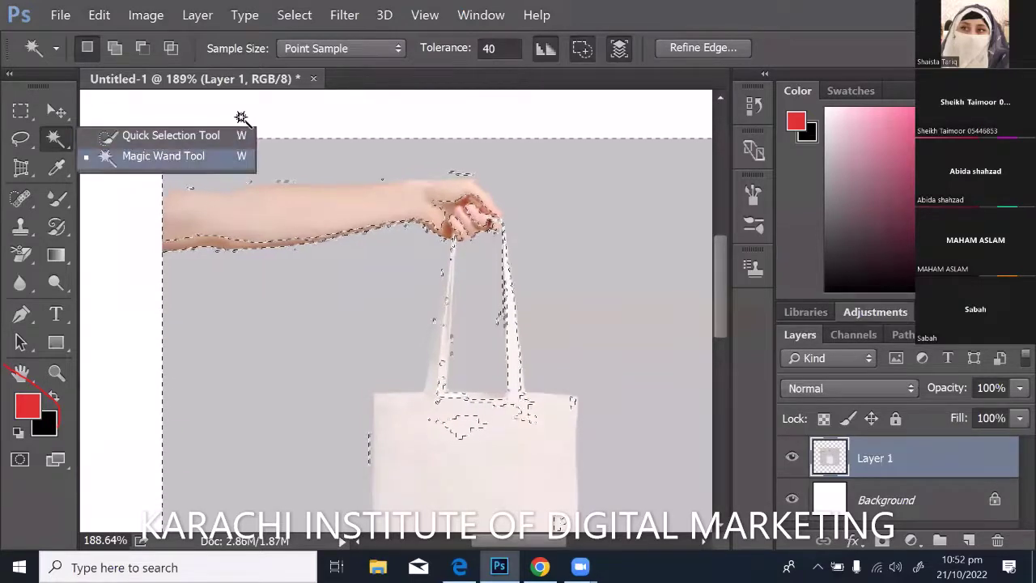
left_click(242, 118)
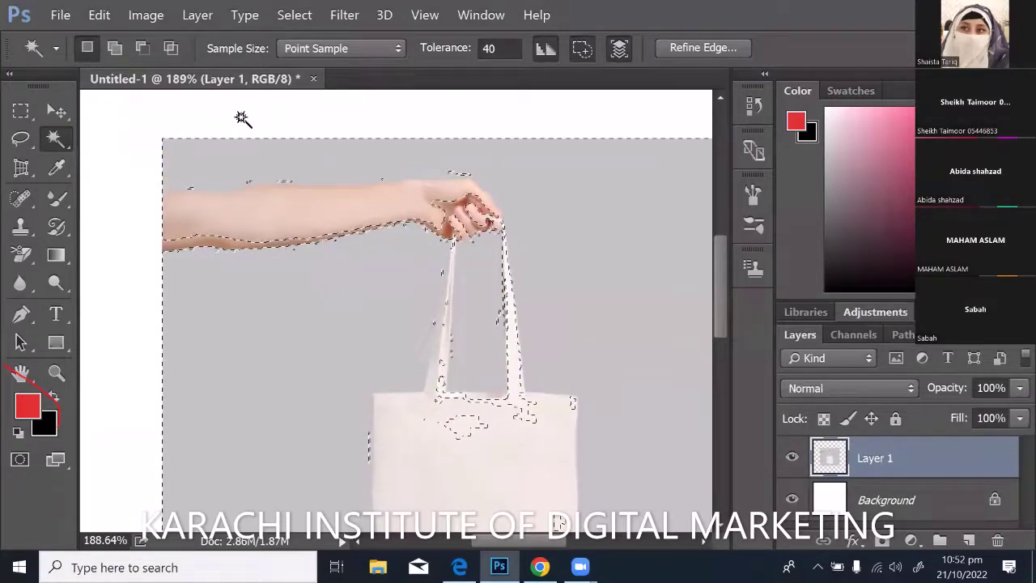
left_click(474, 48)
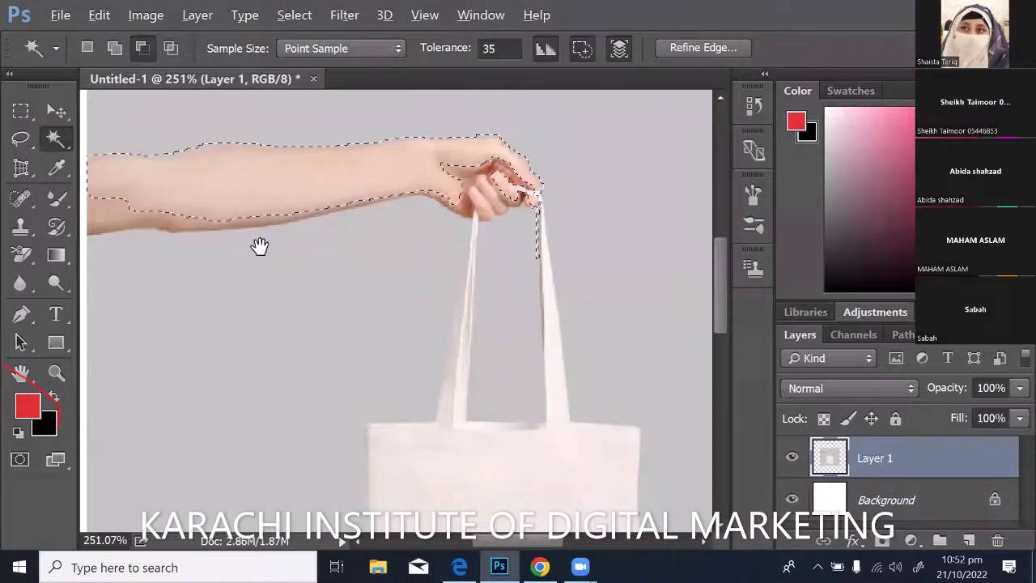
scroll(316, 238, "up", 2)
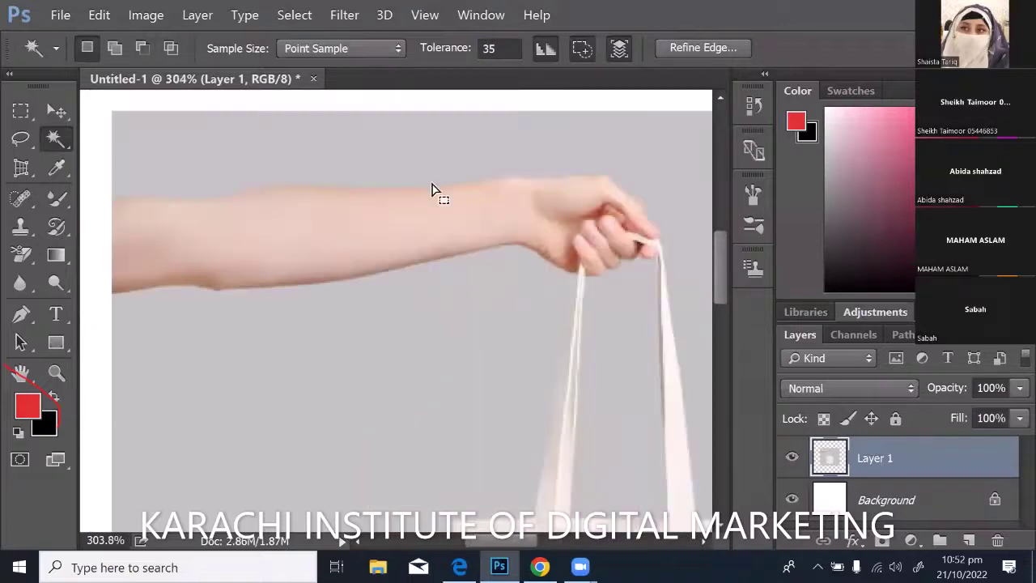
scroll(435, 192, "left", 3)
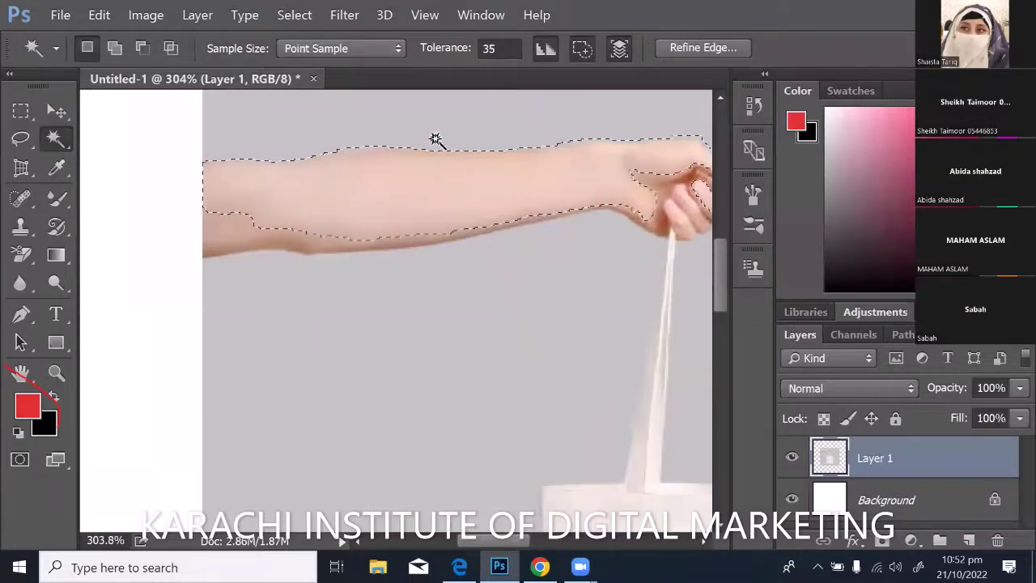
Set the Magic Wand tolerance to 40, resample the forearm skin, and inspect the selection edge from the elbow to the hand
left_click(469, 46)
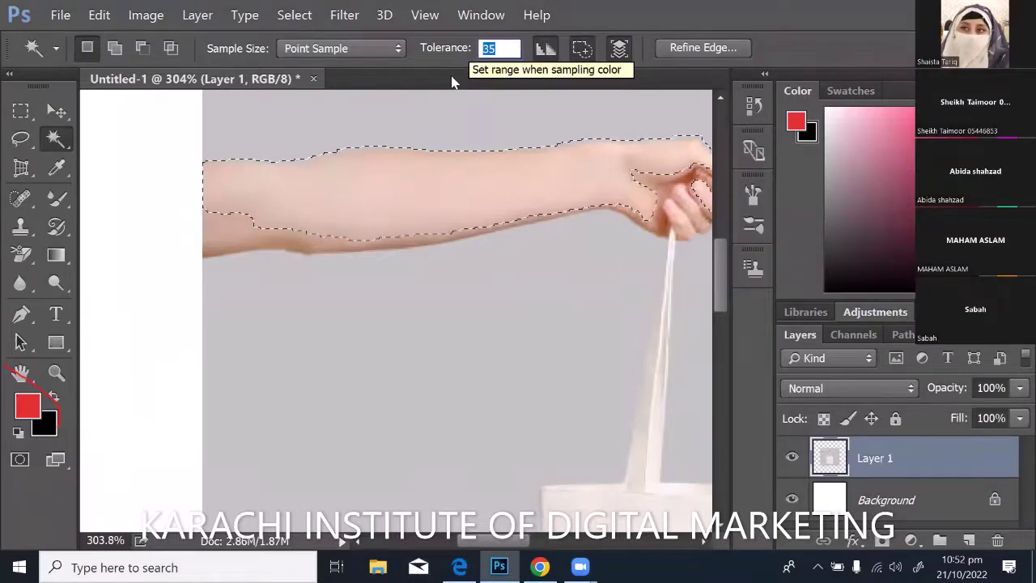
type("40")
left_click(386, 190)
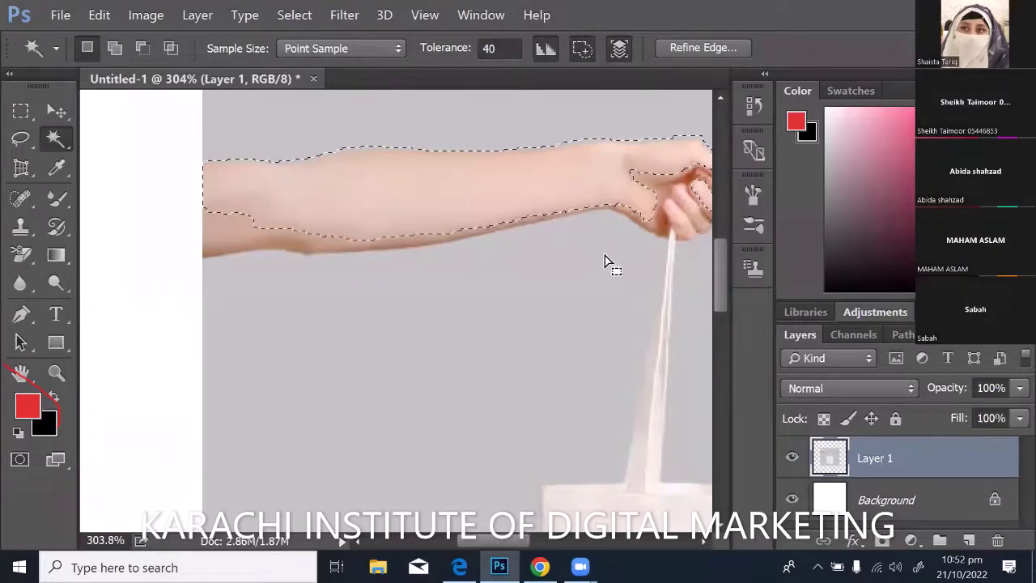
left_click(388, 230)
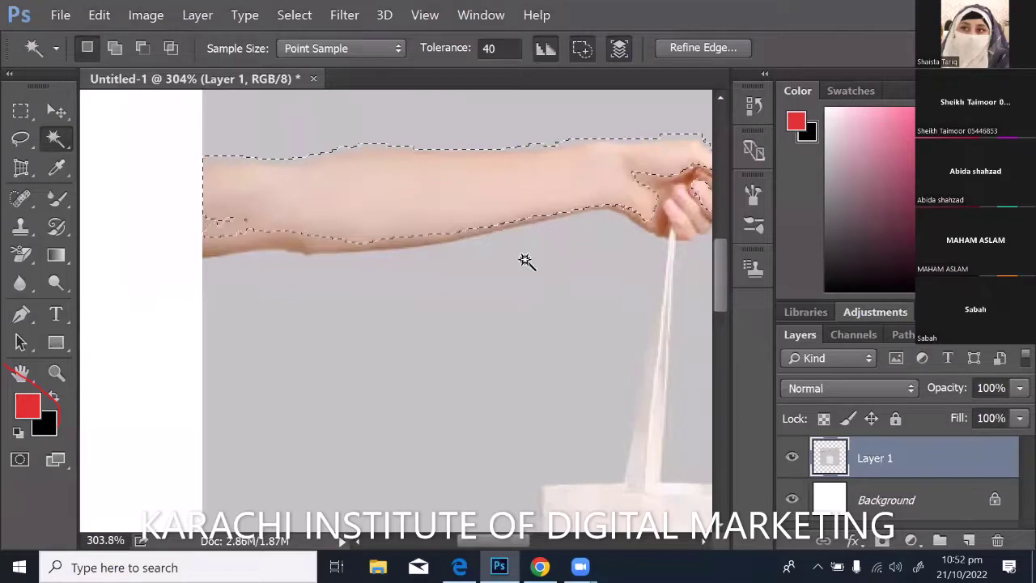
scroll(527, 307, "right", 5)
scroll(526, 308, "down", 1)
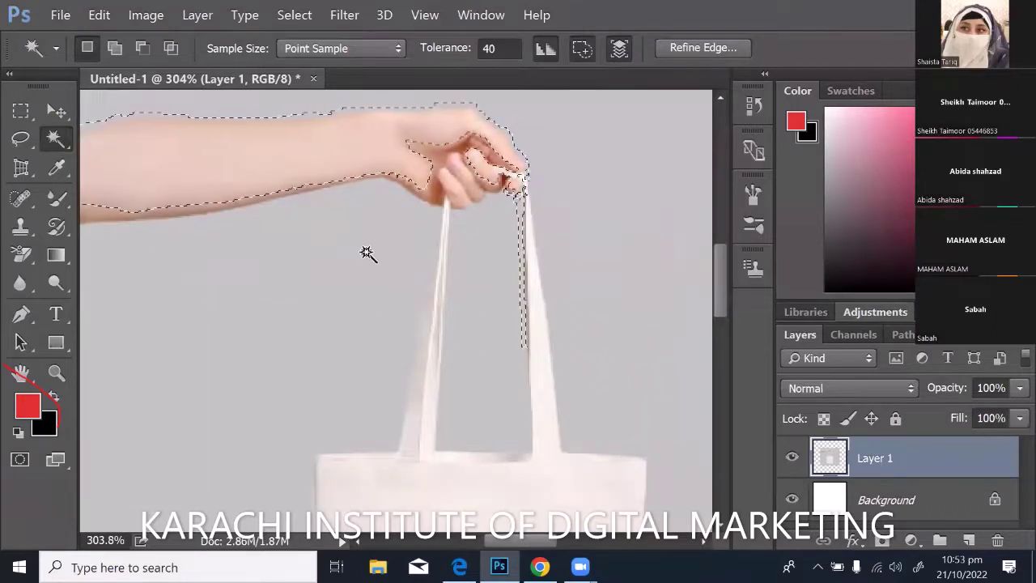
scroll(295, 97, "left", 5)
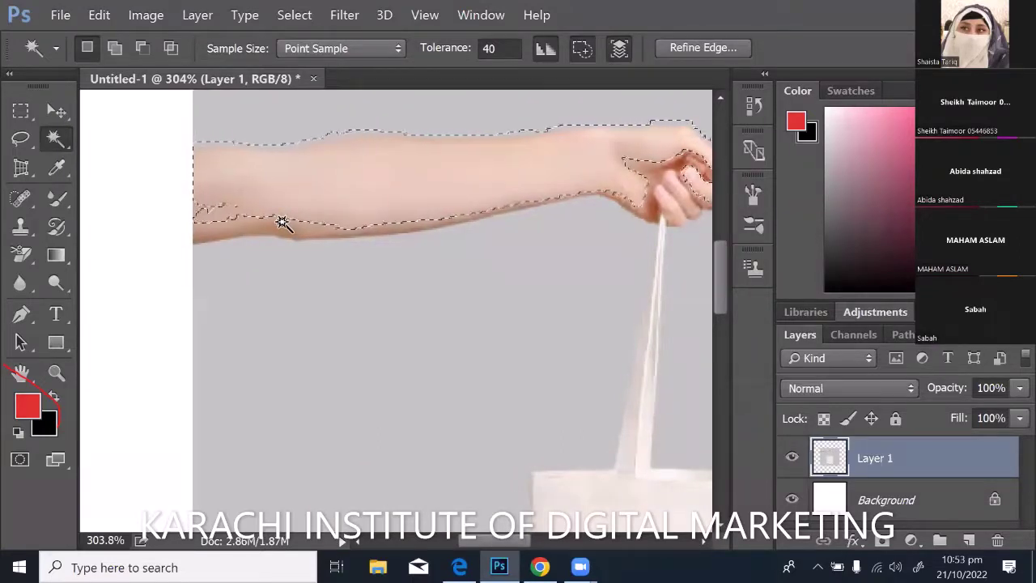
Add the forearm's shaded lower edge and the unselected parts of the fingers to the Magic Wand selection
key("shift")
left_click(334, 235, "shift")
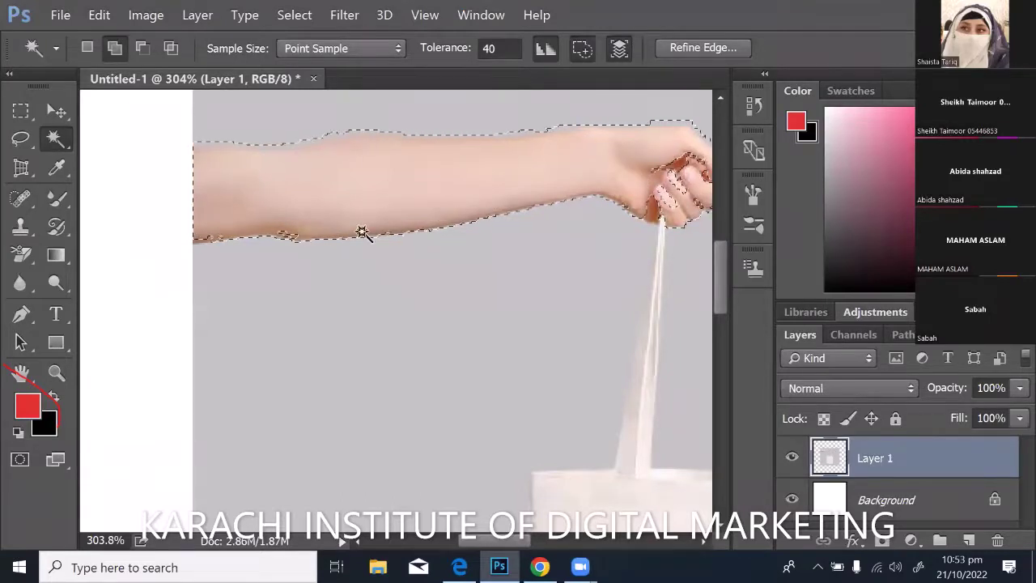
left_click_drag(418, 275, 223, 296)
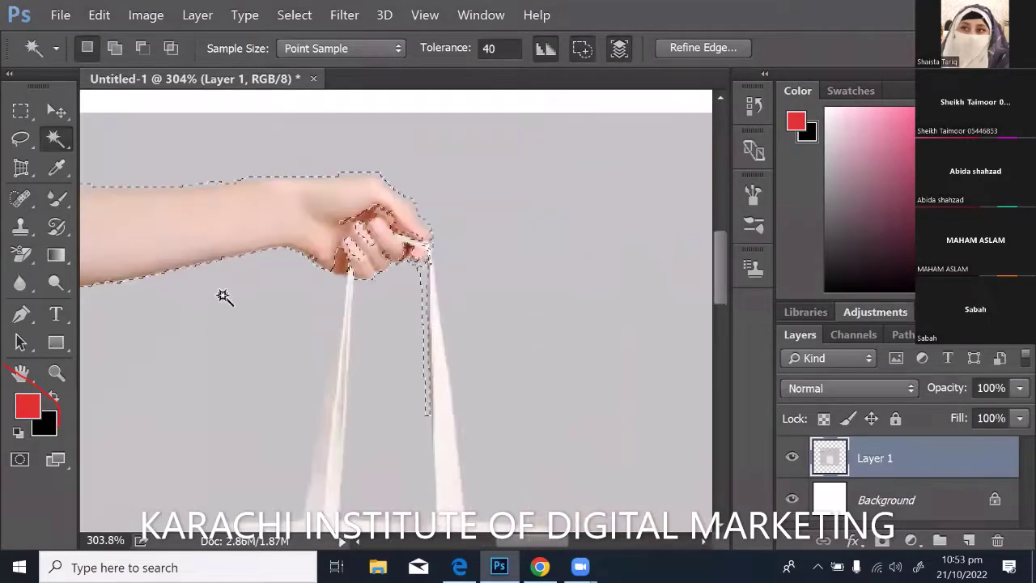
left_click(366, 241, "shift")
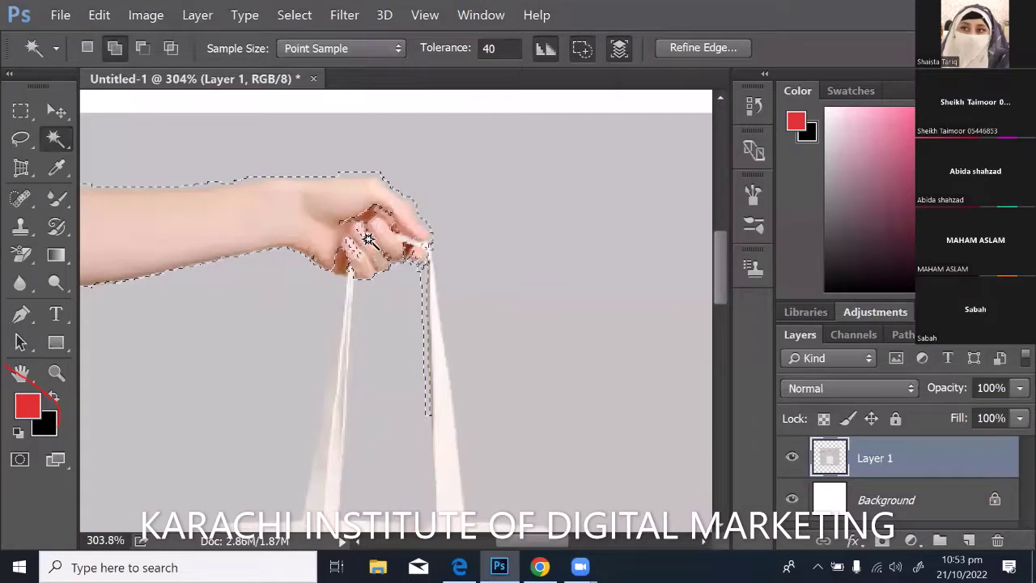
left_click(394, 211, "shift")
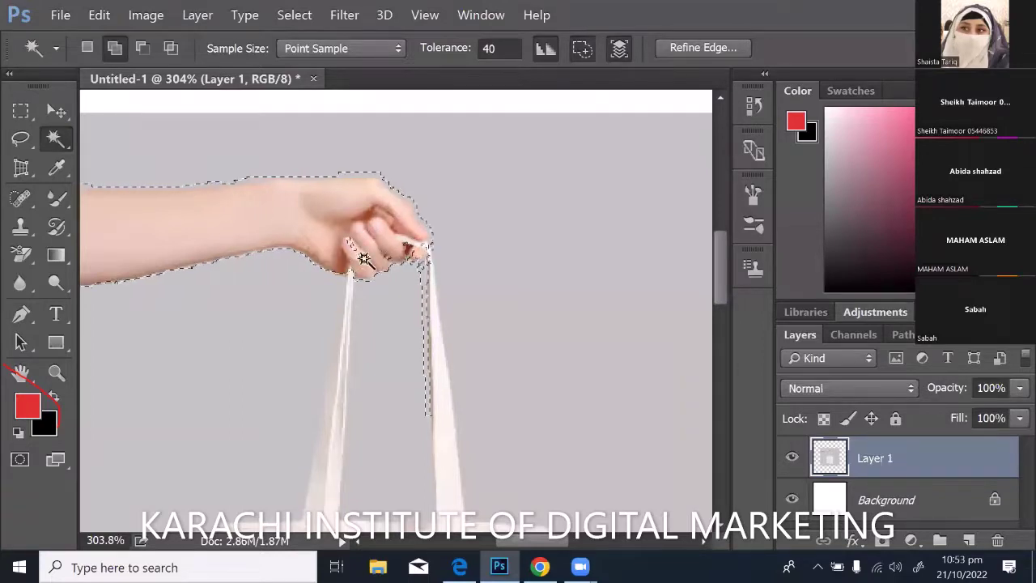
left_click(422, 250)
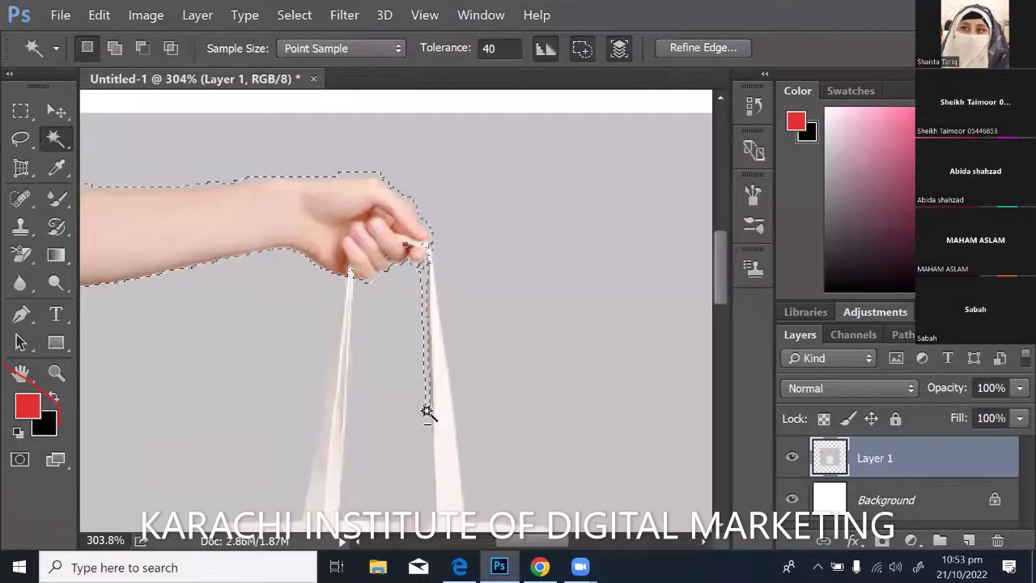
Subtract the thin background strip beside the right bag strap from the selection and delete the selected arm and hand
left_click(418, 297, "alt")
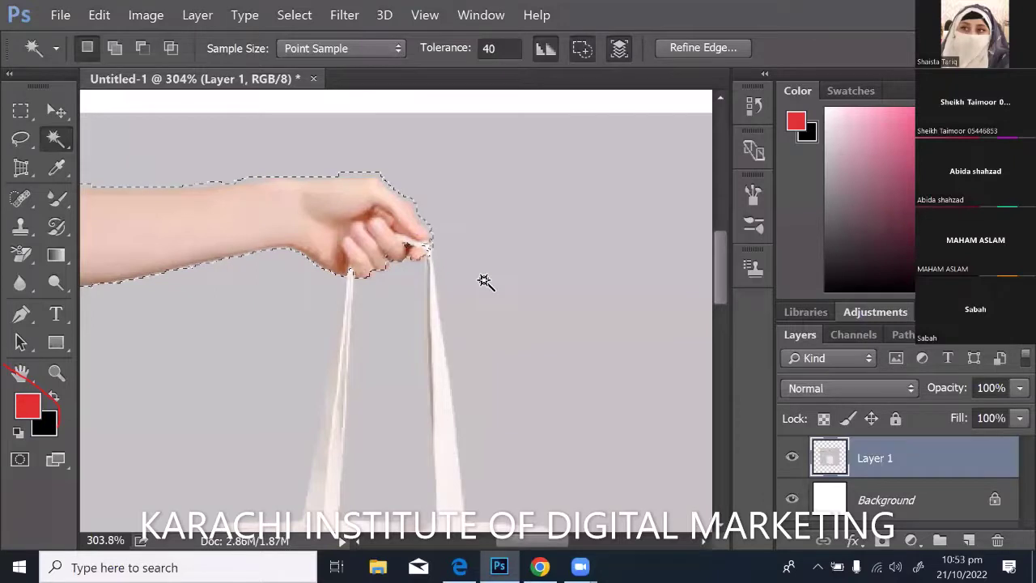
key("Delete")
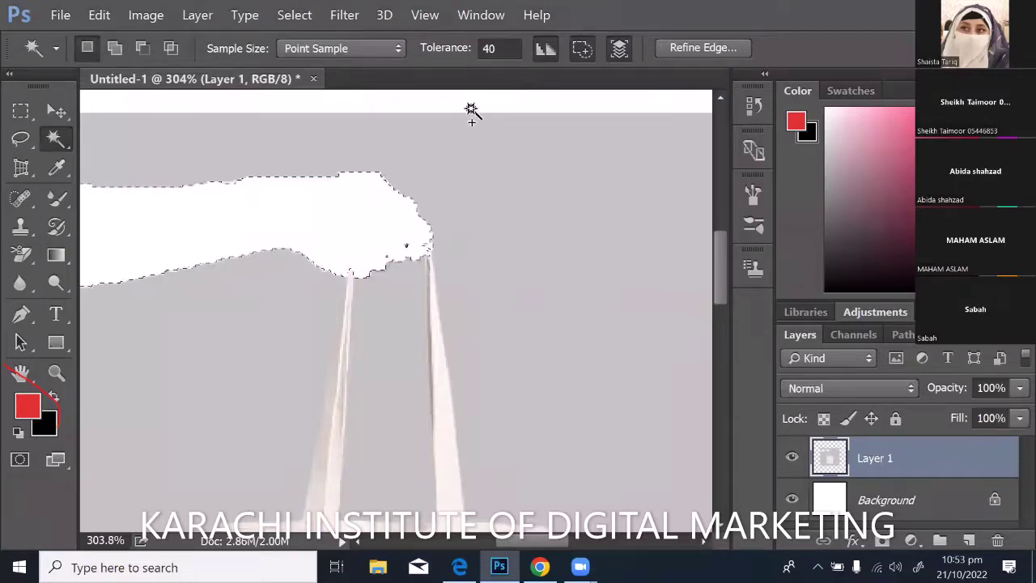
Undo the deletion of the arm and step back through the selection edits until nothing is selected
key("ctrl+alt+z")
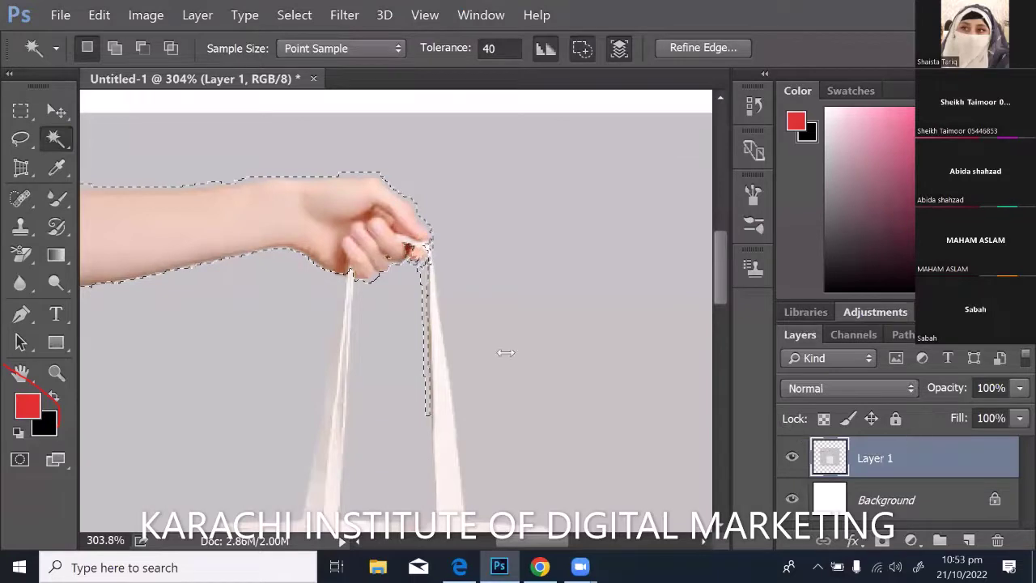
key("ctrl+alt+z")
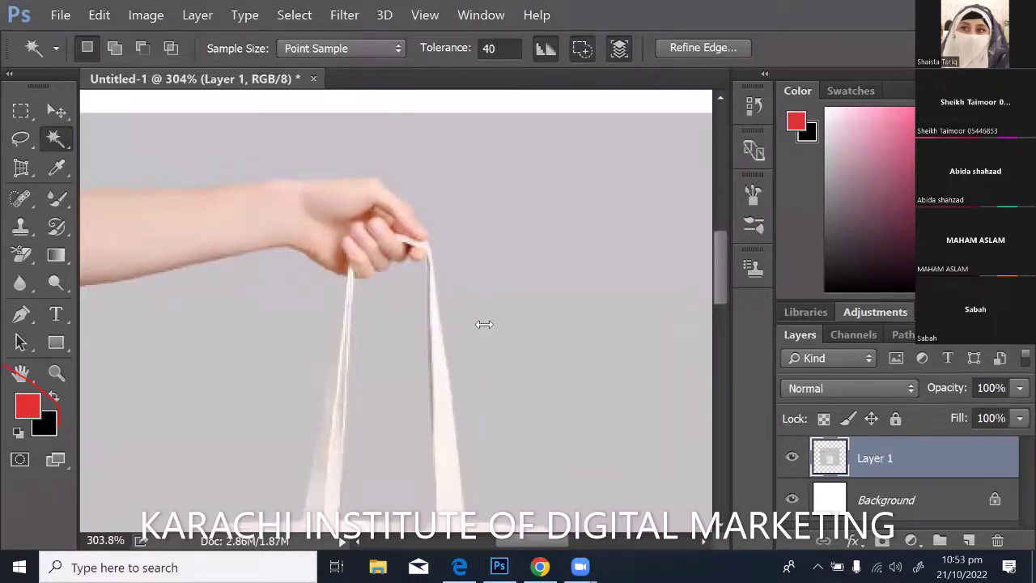
scroll(483, 324, "down", 3)
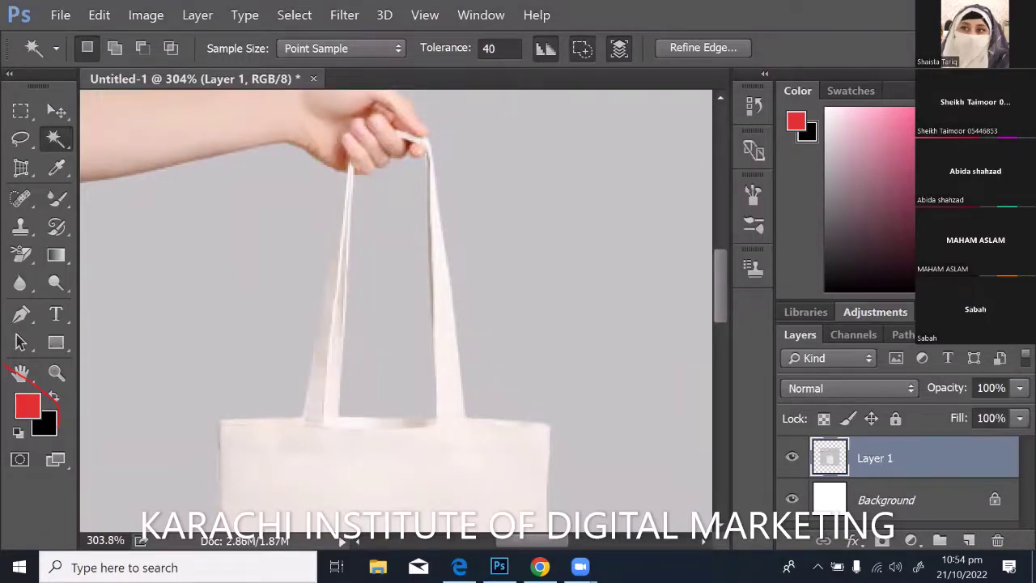
key("alt+Tab")
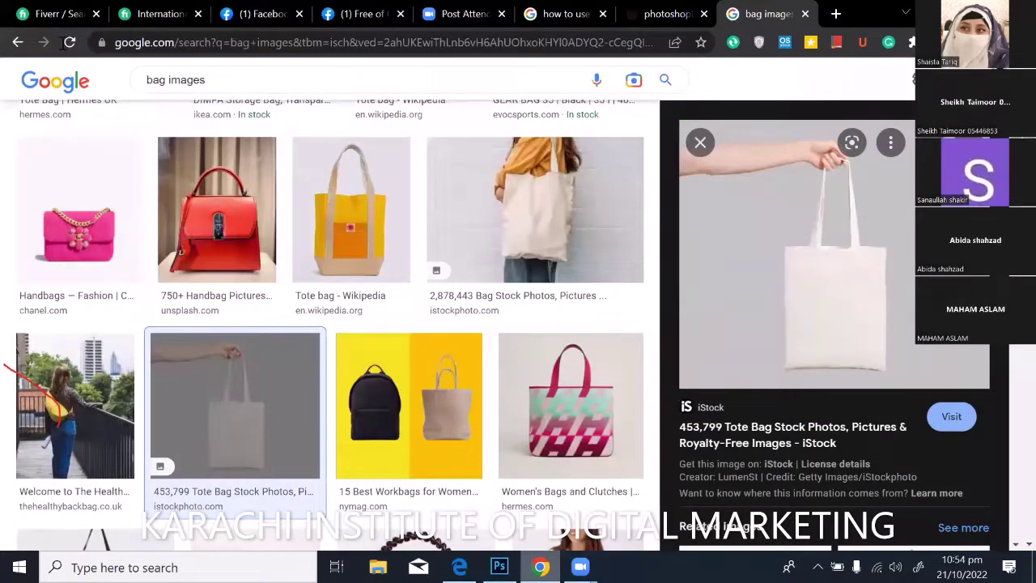
key("Escape")
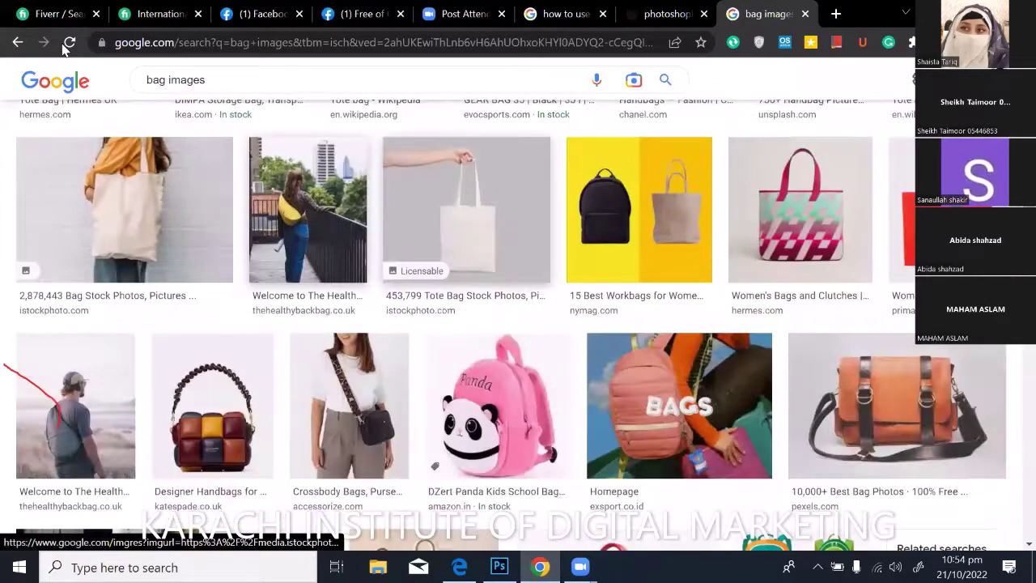
type("/mouw")
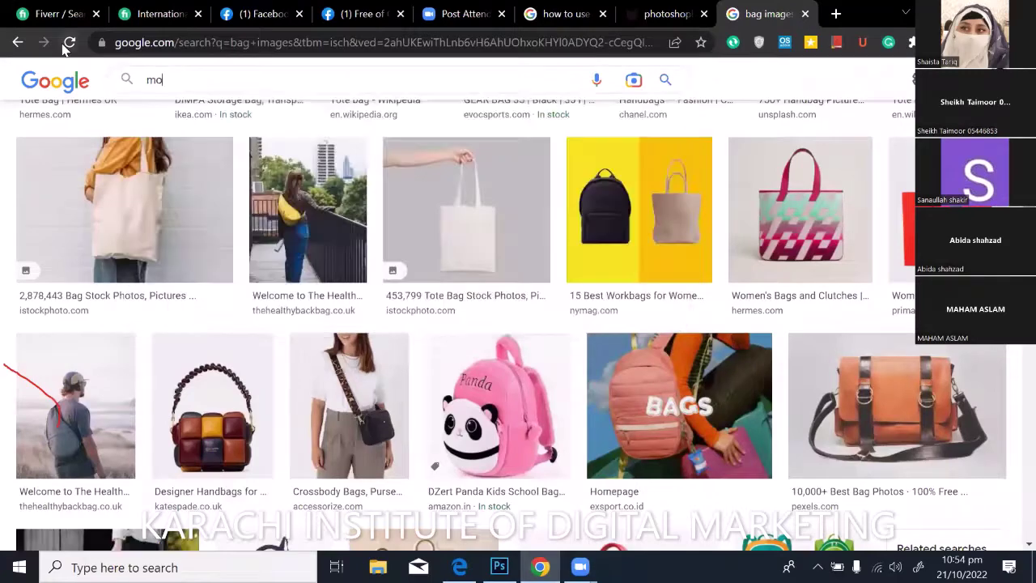
key("BackSpace")
type("se")
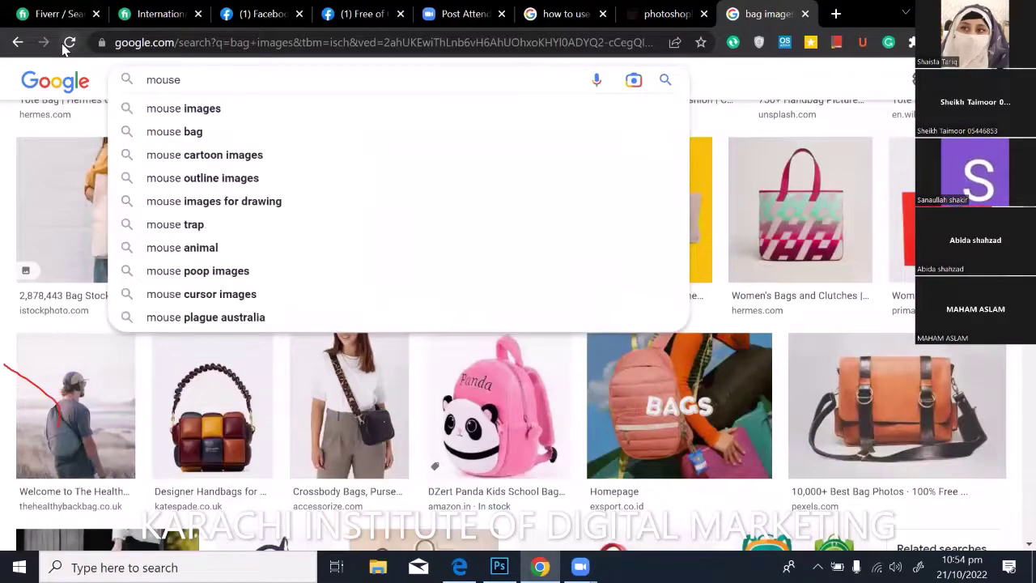
key("Down")
key("BackSpace")
key("BackSpace")
key("BackSpace")
key("BackSpace")
key("BackSpace")
key("BackSpace")
key("BackSpace")
key("BackSpace")
key("BackSpace")
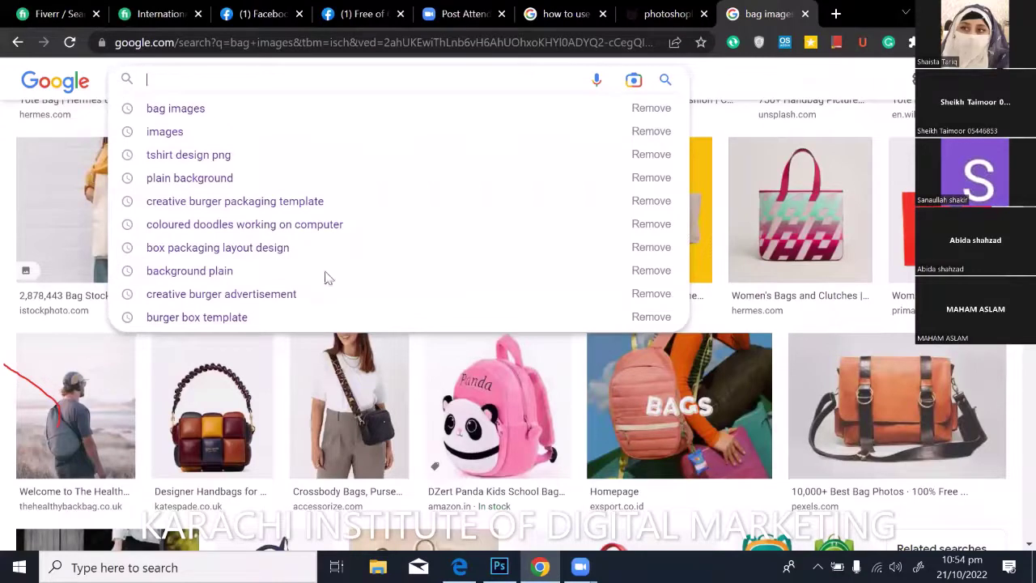
key("alt+Tab")
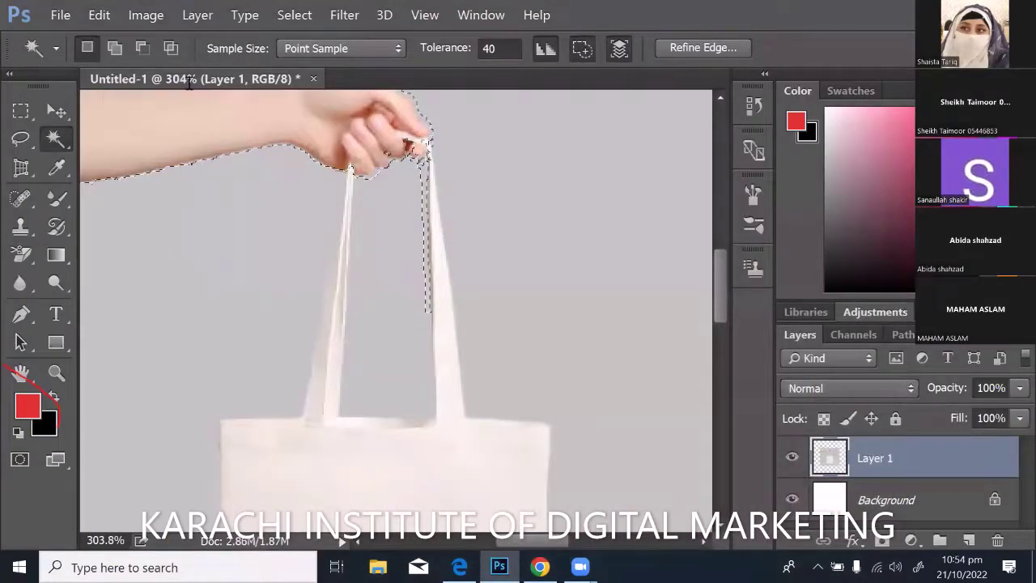
key("super+d")
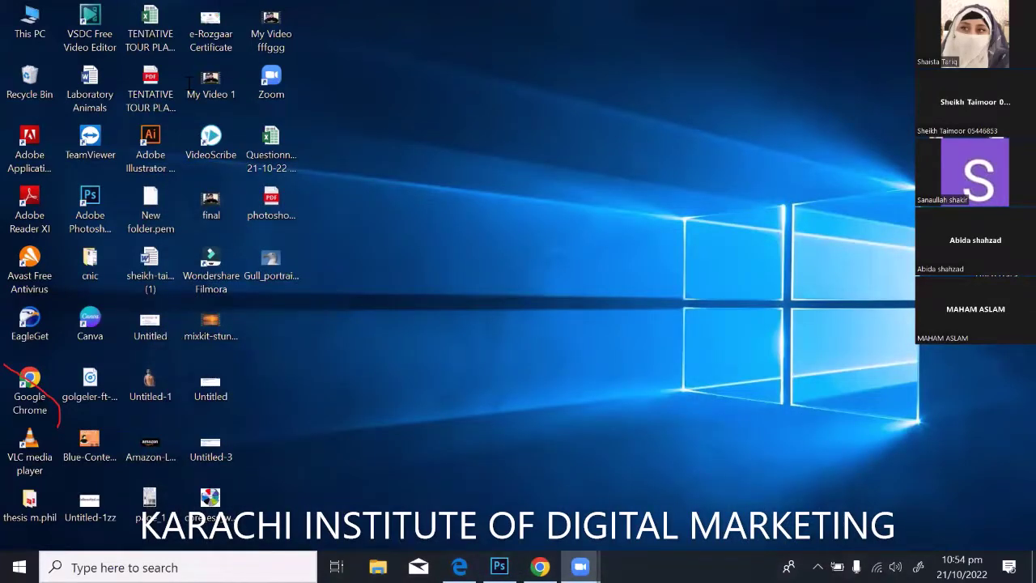
Switch to Chrome, open the Fiverr background-removal gig, and examine its sample images of products and before-and-after photos
key("alt+Tab")
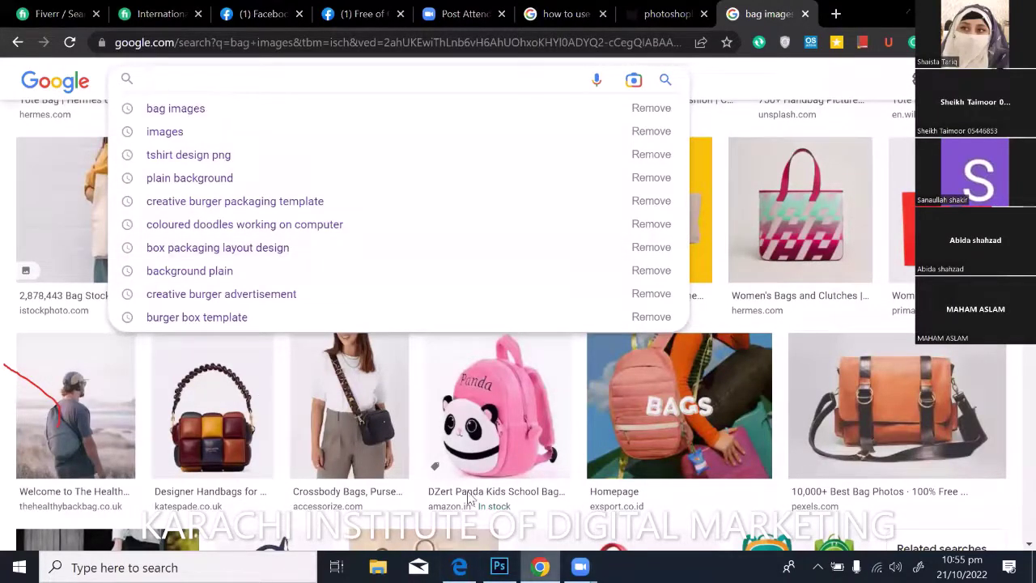
key("super+d")
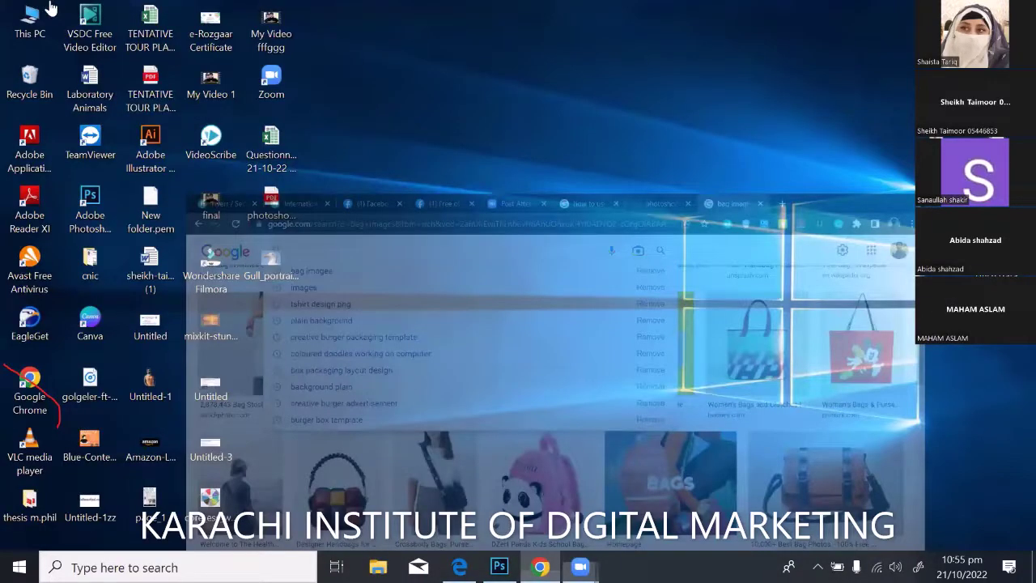
key("super+d")
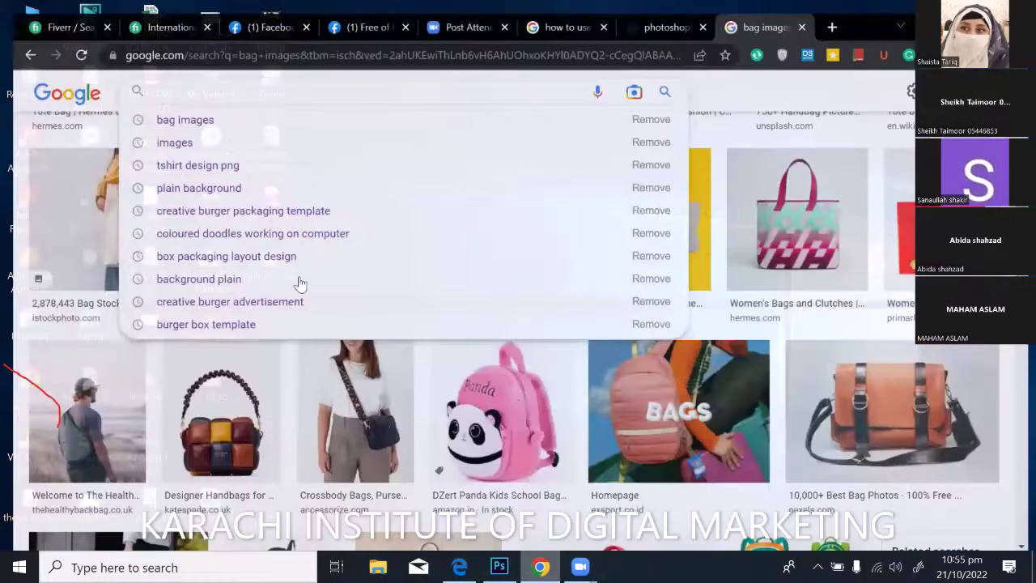
double_click(116, 9)
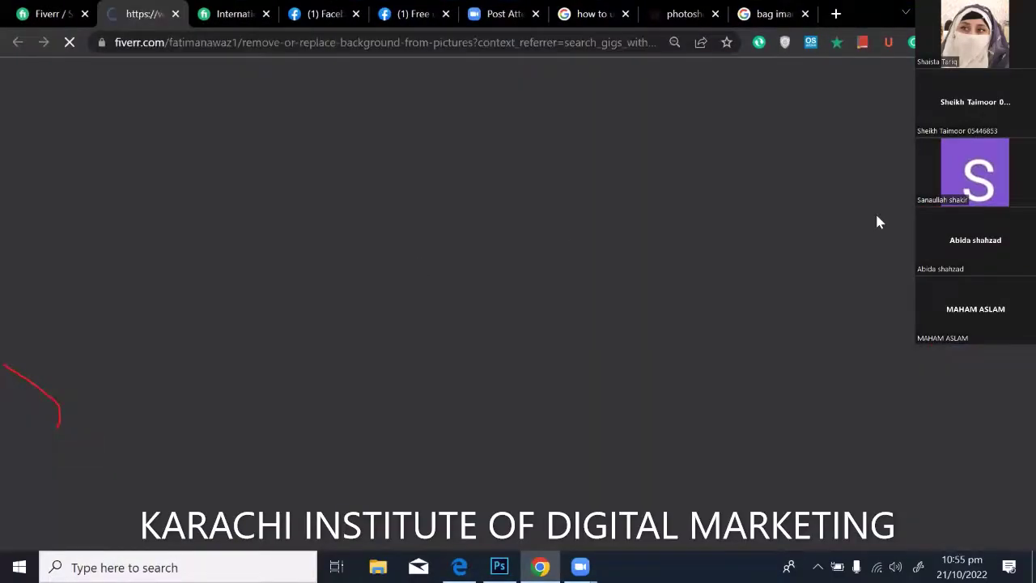
scroll(227, 327, "down", 2)
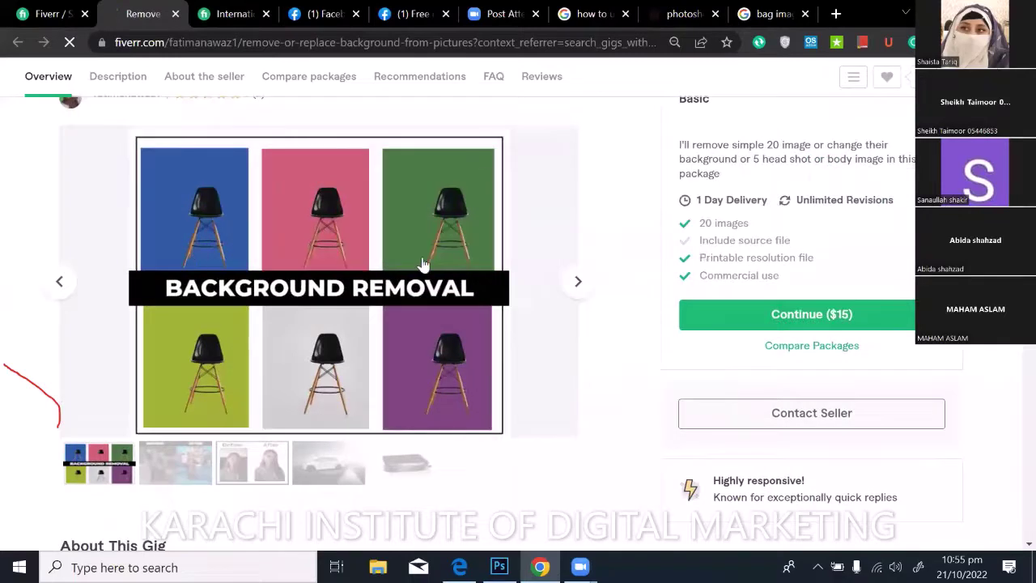
left_click(578, 280)
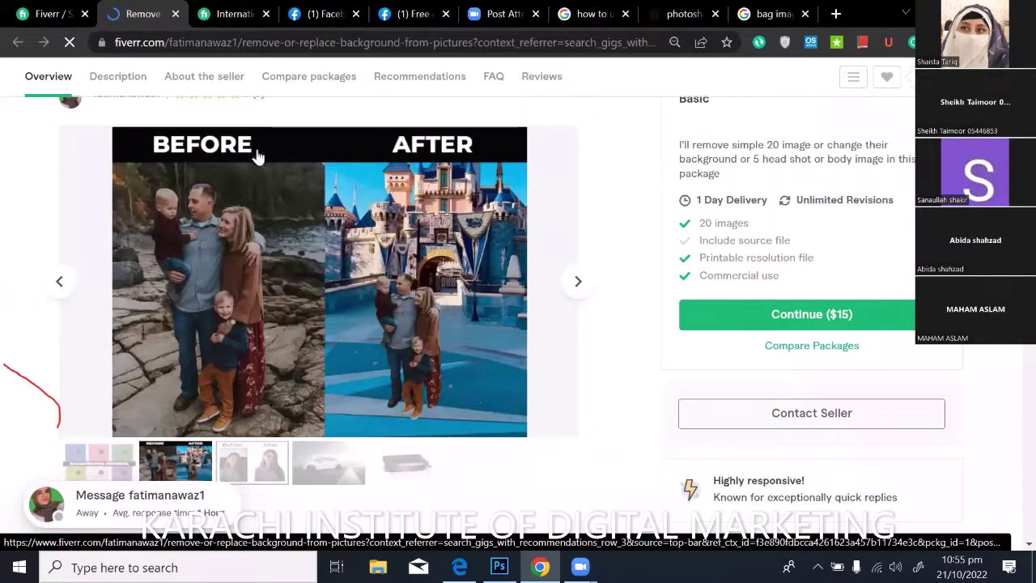
left_click(75, 322)
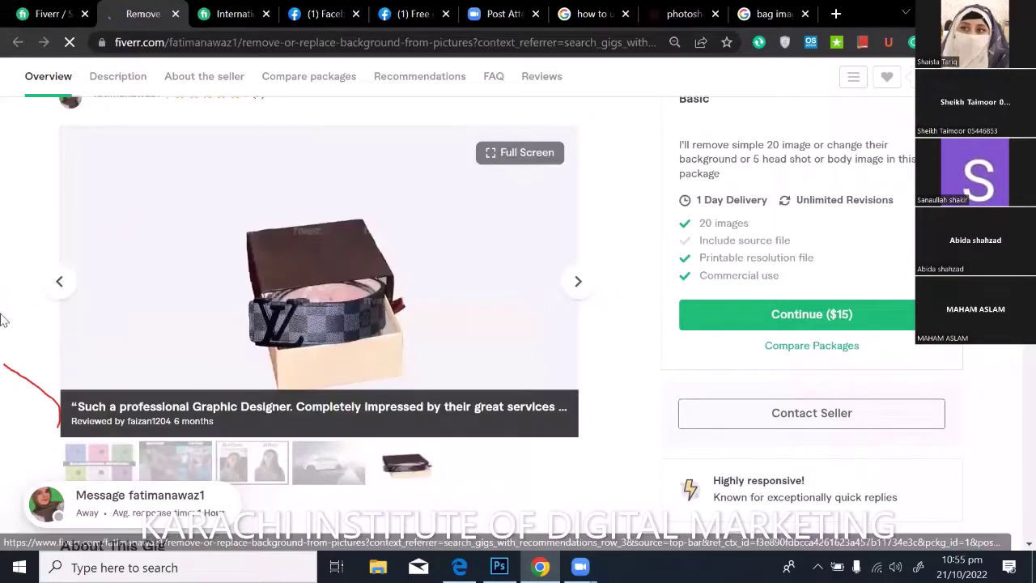
left_click(58, 282)
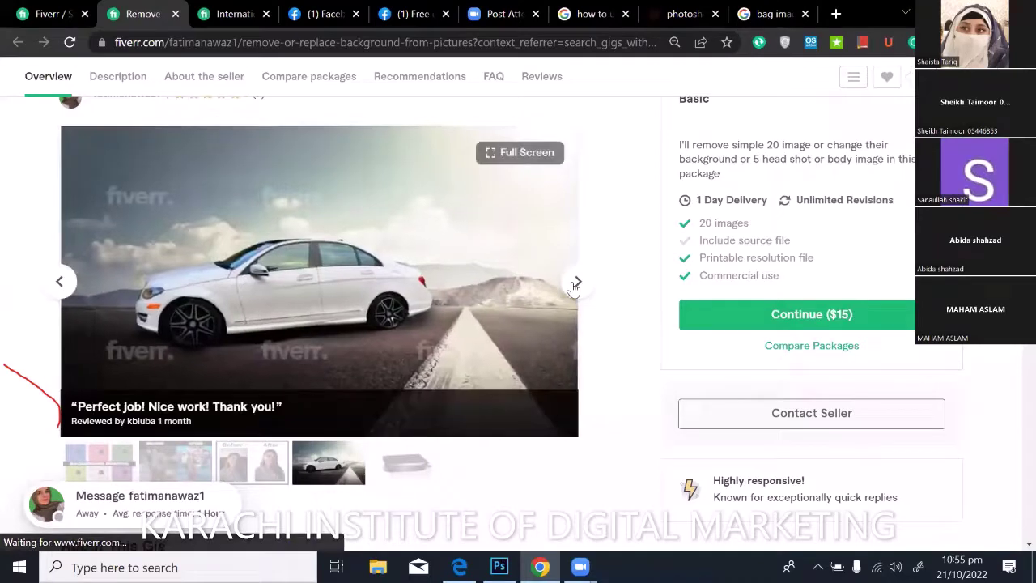
left_click(576, 283)
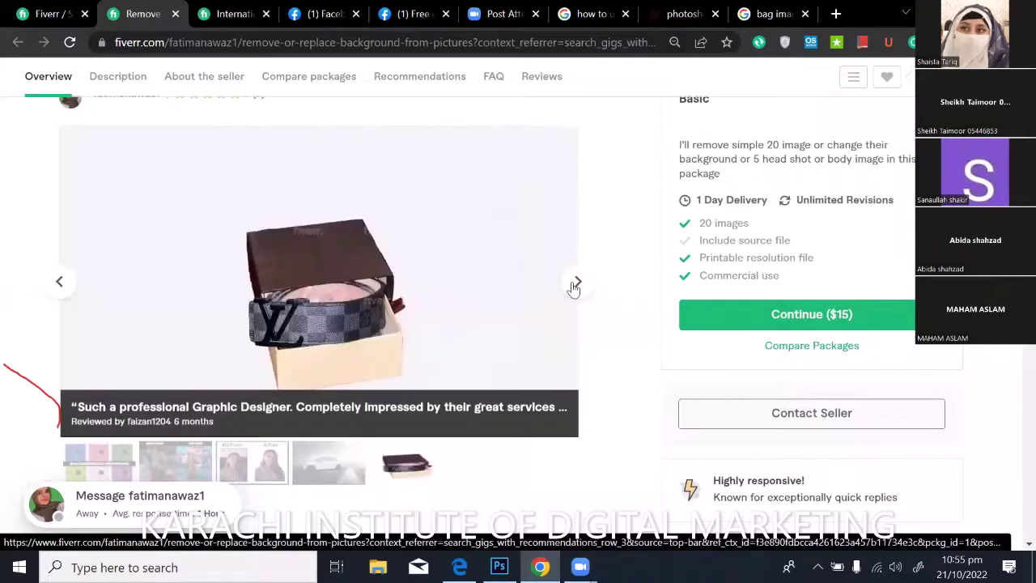
left_click(577, 283)
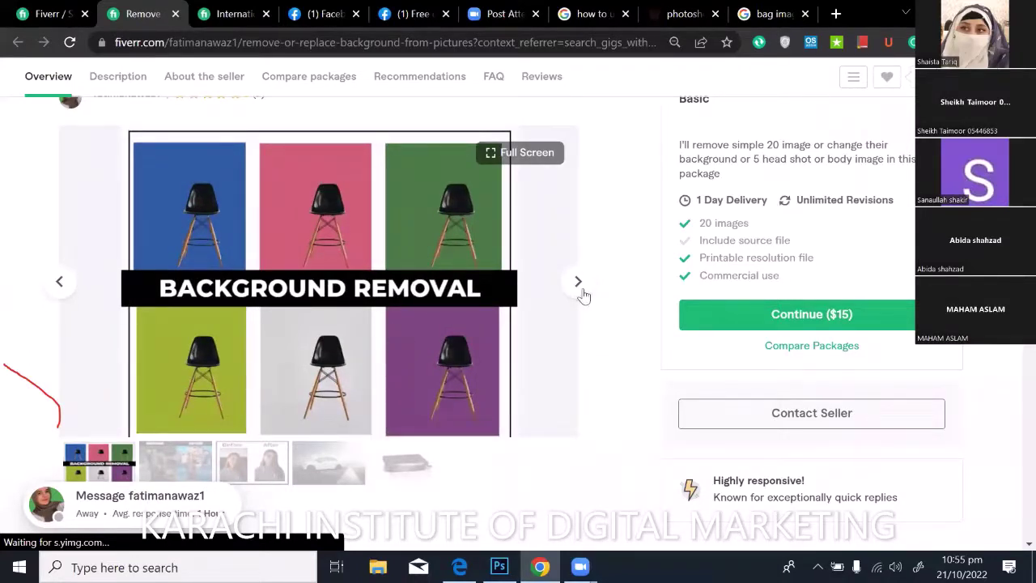
left_click(580, 285)
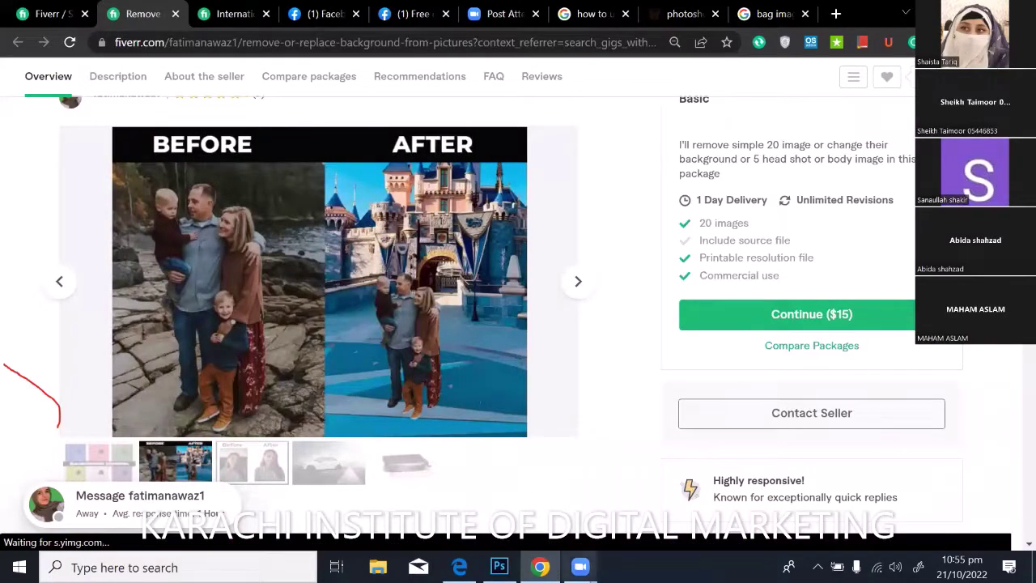
Switch back to Photoshop and clear the selection around the arm and bag strap
key("alt+Tab")
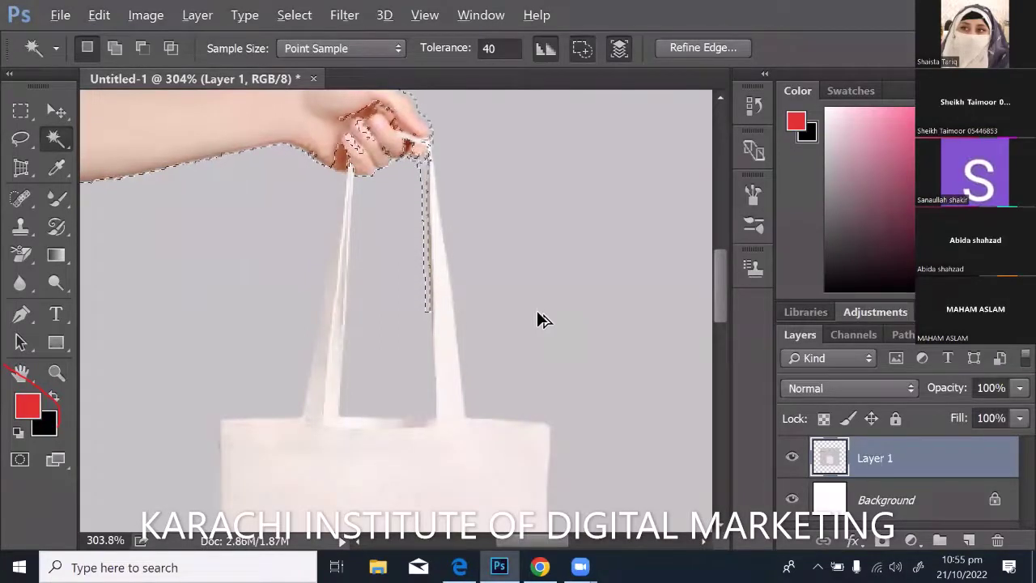
key("ctrl+d")
left_click(433, 272)
key("ctrl+d")
scroll(433, 267, "down", 2)
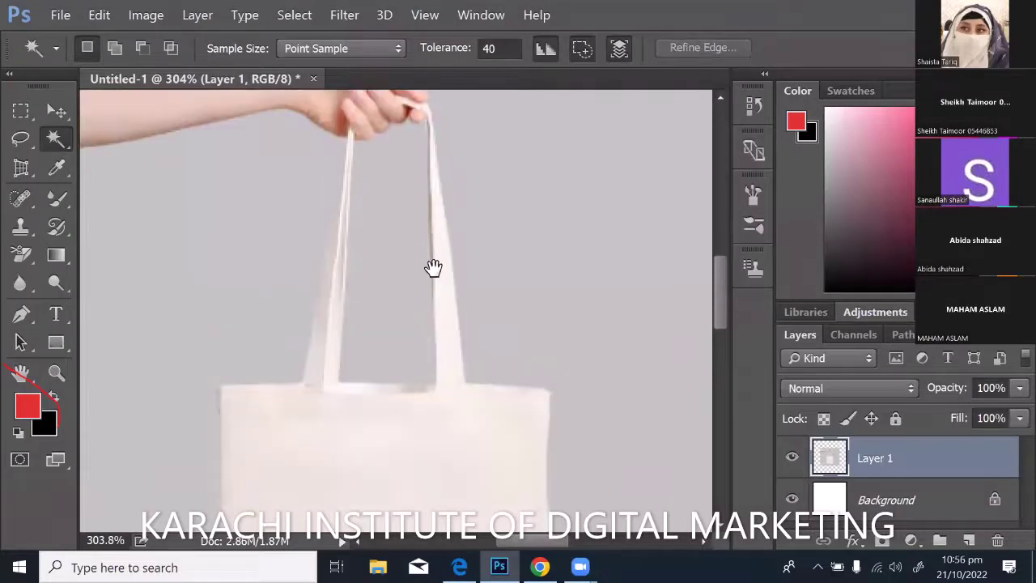
scroll(435, 148, "down", 7)
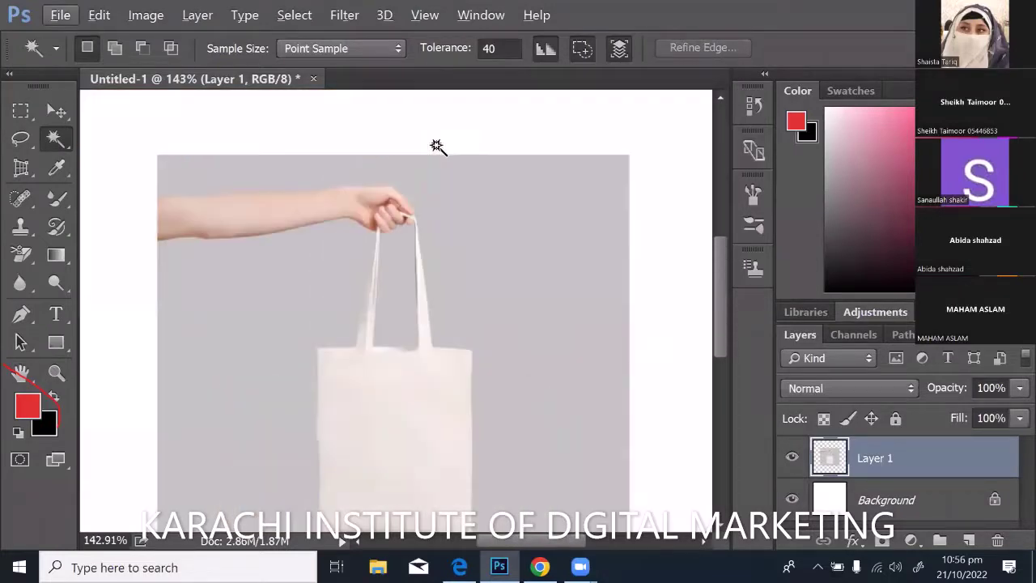
scroll(511, 224, "down", 2)
Select the grey background with the Magic Wand, set the tolerance to 10, and resample the background beside the bag
left_click(511, 234)
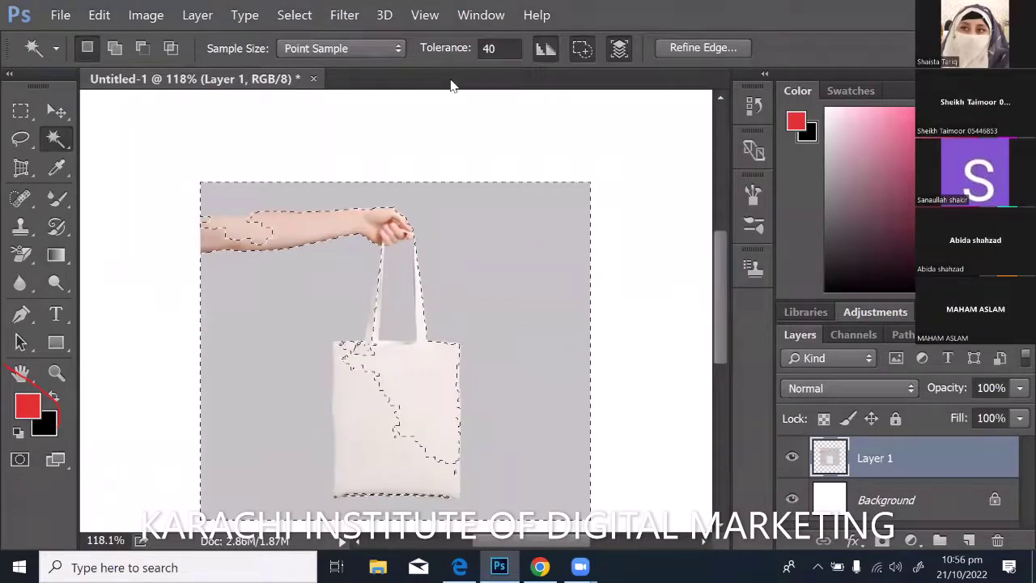
key("Return")
type("10")
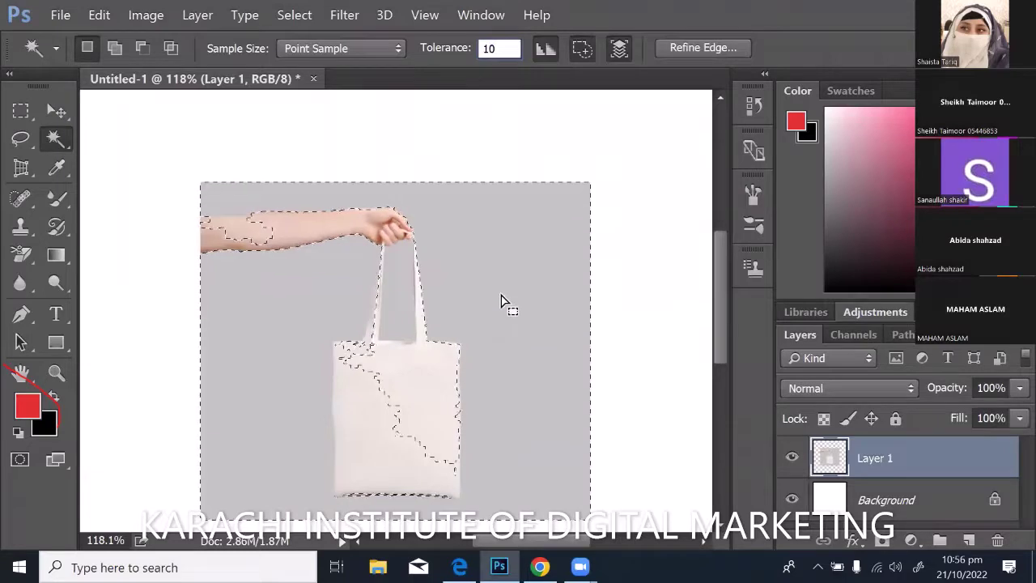
left_click(503, 297)
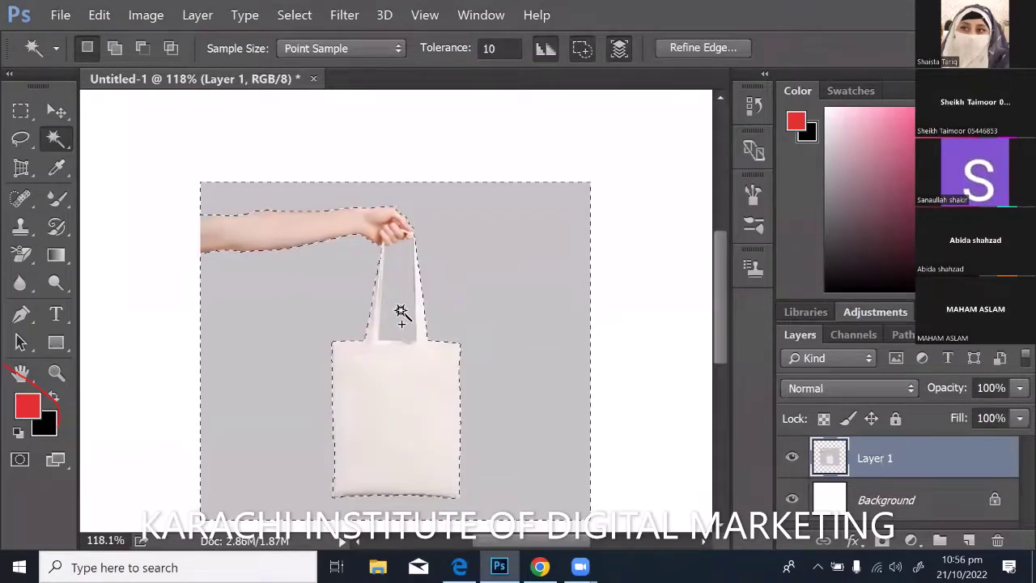
Add the enclosed grey area between the bag straps and the empty canvas around the photo to the selection
key("shift")
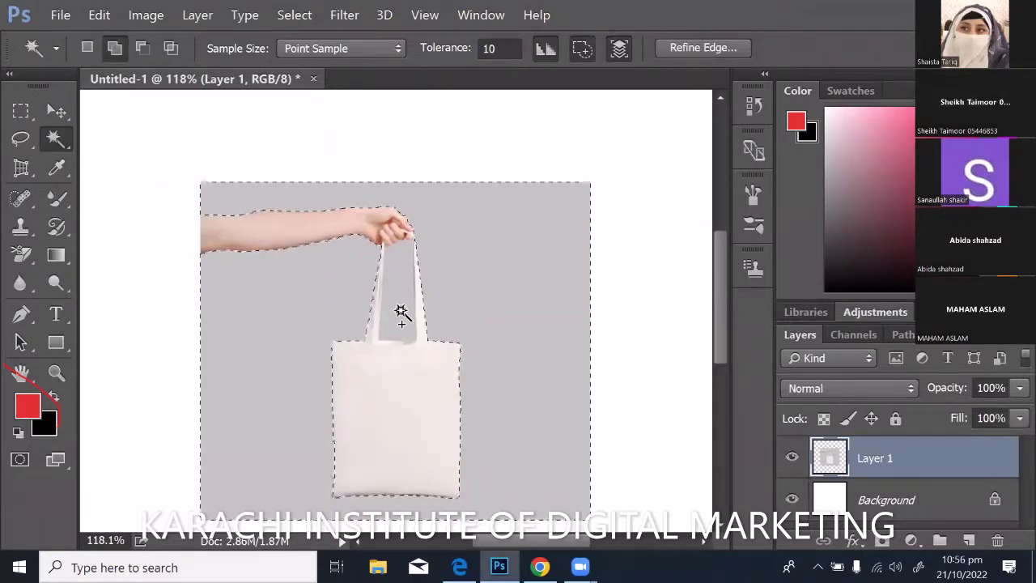
left_click(402, 317, "shift")
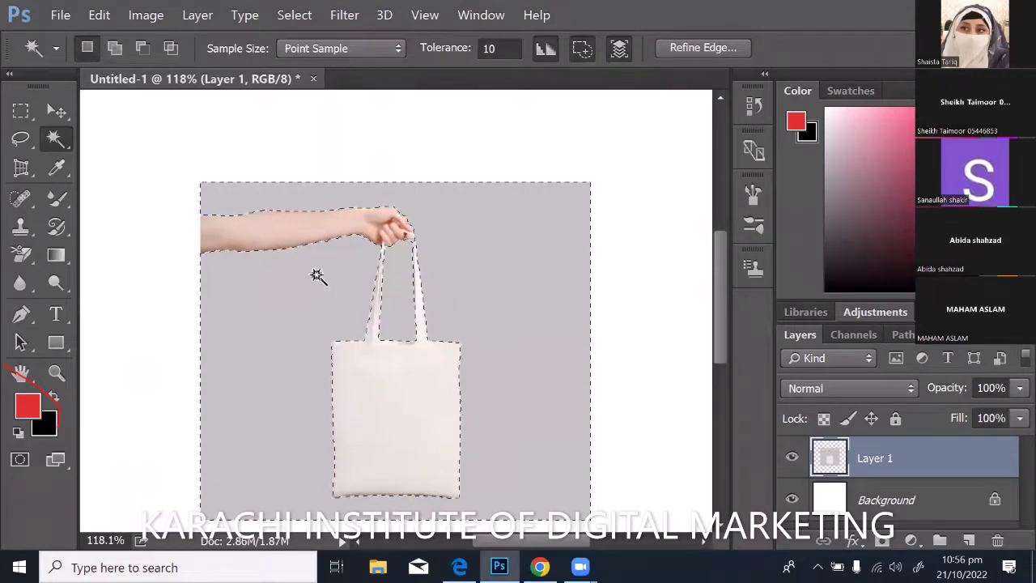
left_click(472, 106, "shift")
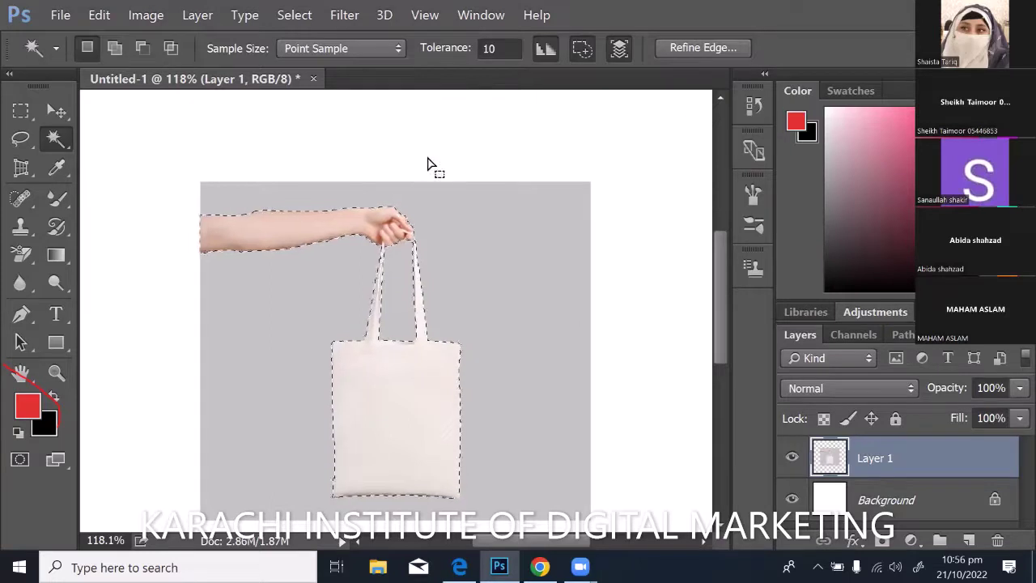
Set the foreground colour to purple 766aec and fill the selected background with it
left_click(26, 411)
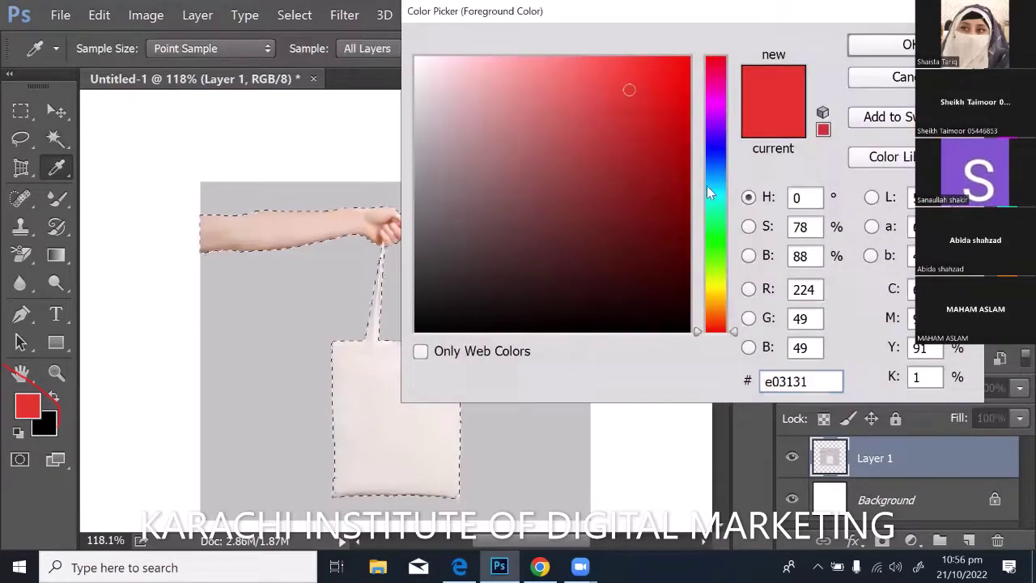
left_click(662, 175)
left_click_drag(716, 162, 715, 142)
mouse_move(662, 175)
left_mouse_down()
mouse_move(643, 127)
mouse_move(567, 77)
left_mouse_up()
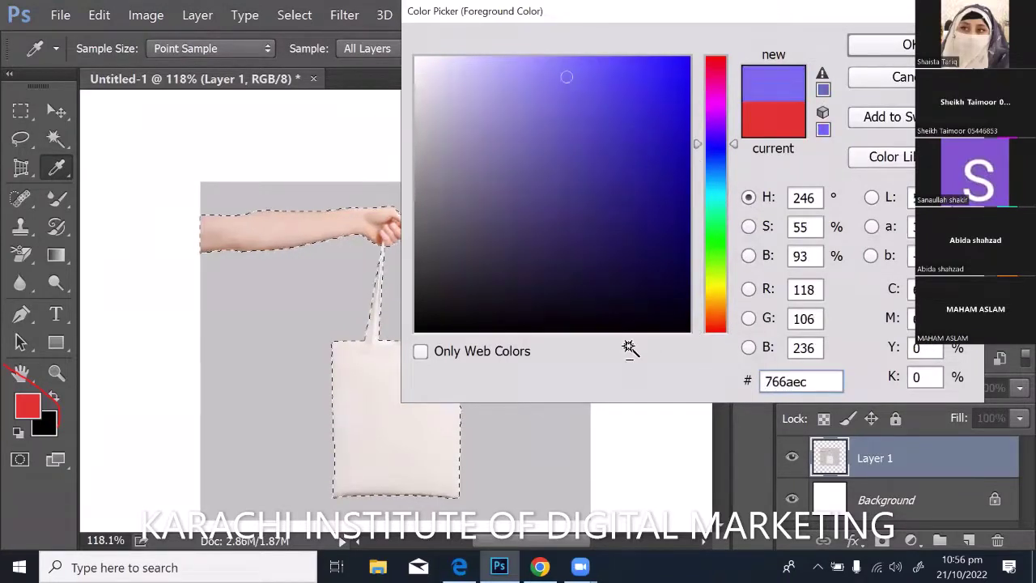
key("Return")
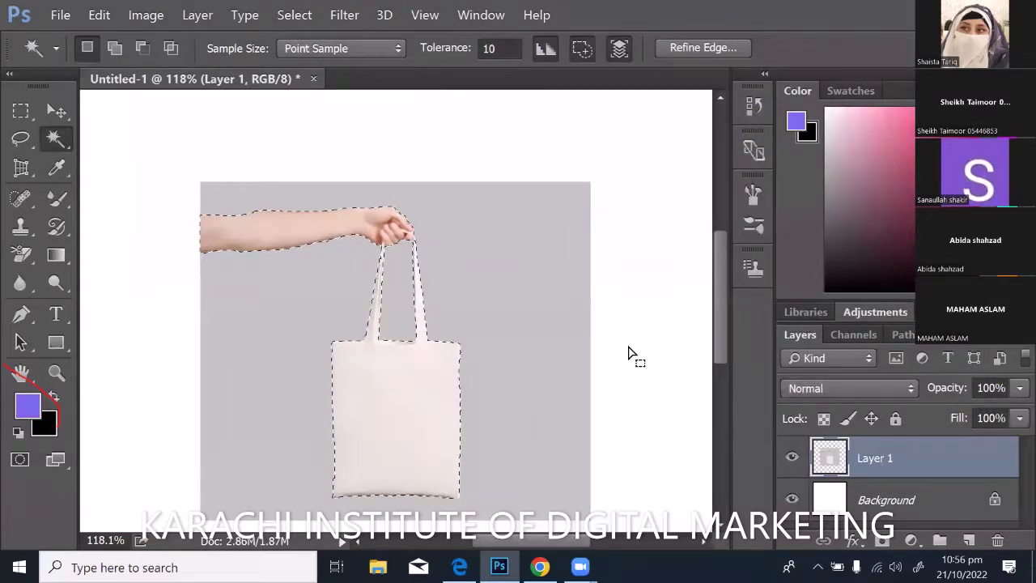
key("alt+BackSpace")
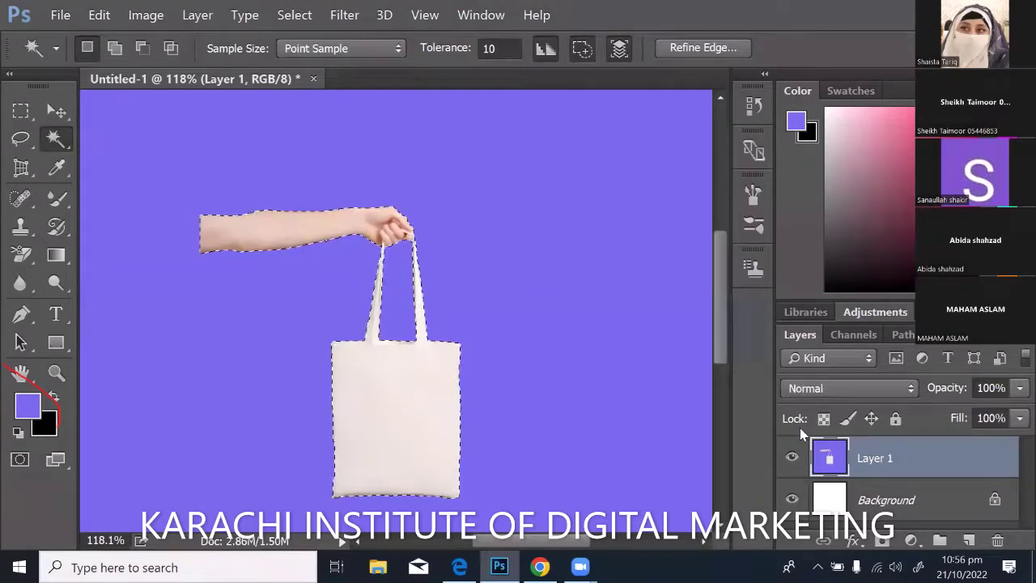
Undo the purple fill and delete the selected grey background around the arm and bag
key("ctrl+z")
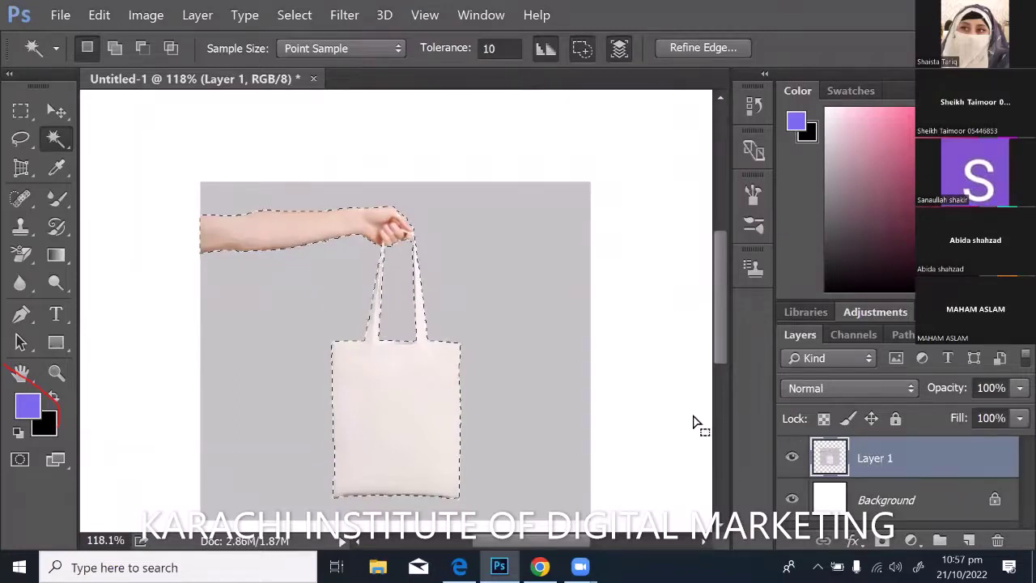
key("Delete")
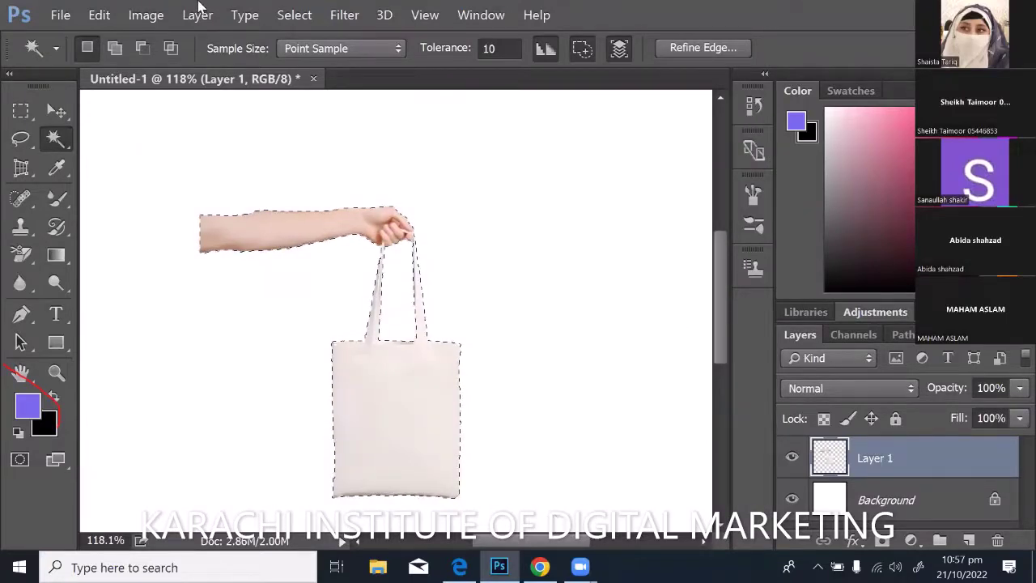
Switch to Chrome, search Google Images for "wooden background" and open the preview of the light wooden planks image from Freepik
key("alt+Tab")
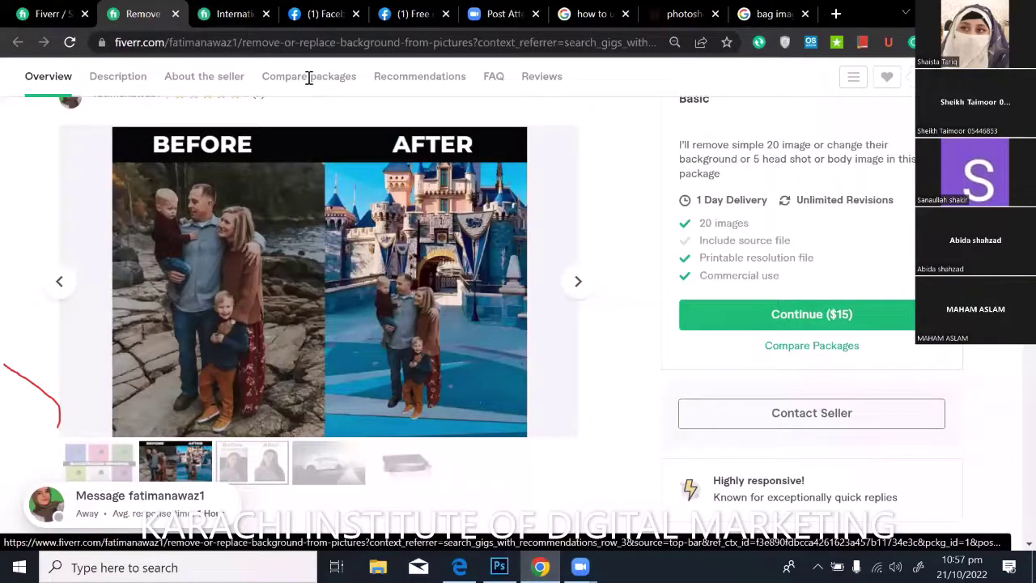
key("ctrl+9")
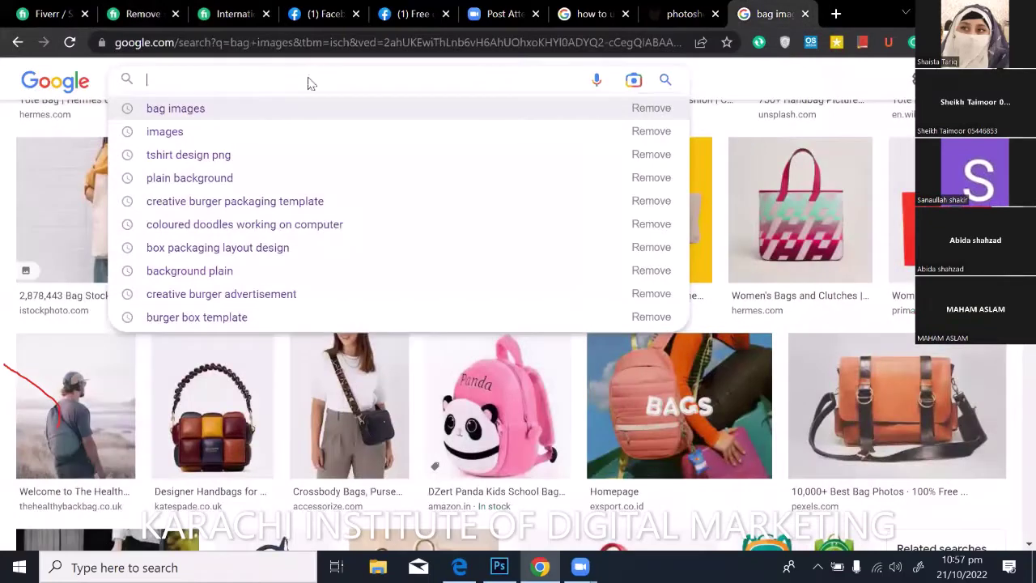
type("woo")
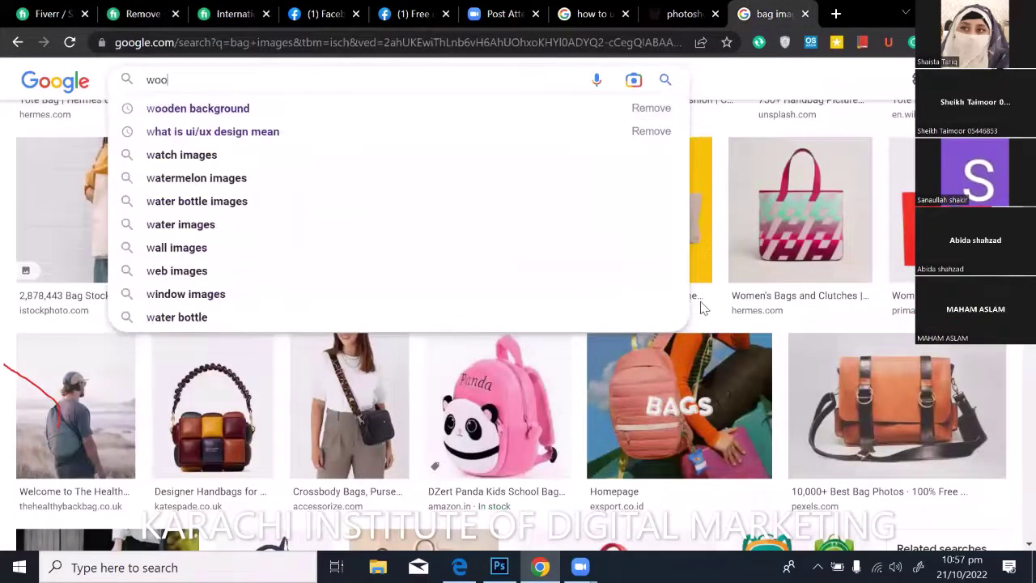
key("Down")
key("Return")
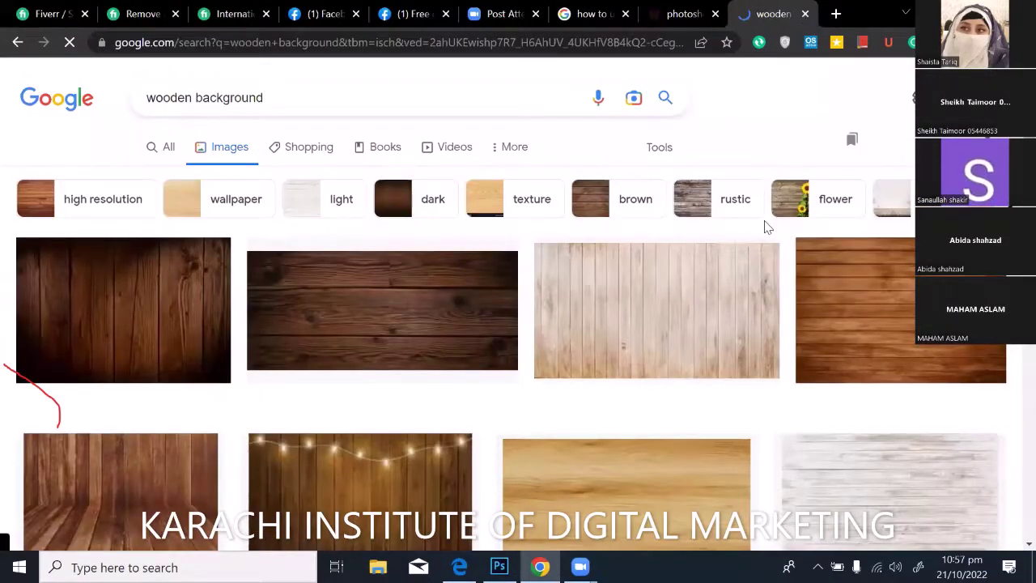
left_click(725, 264)
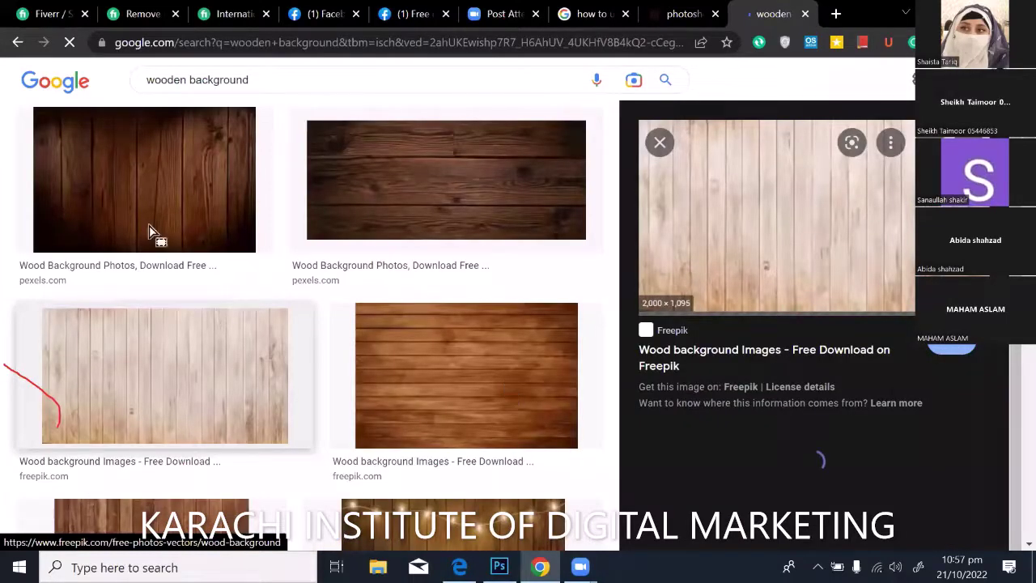
Try to copy the light wooden planks image and paste it into the bag document in Photoshop
key("shift+F10")
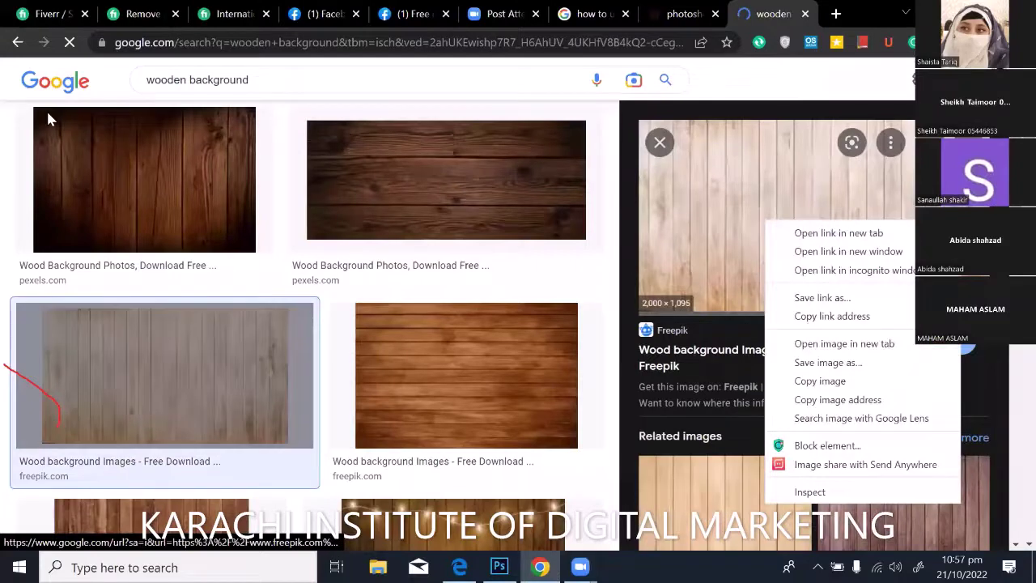
key("alt+Tab")
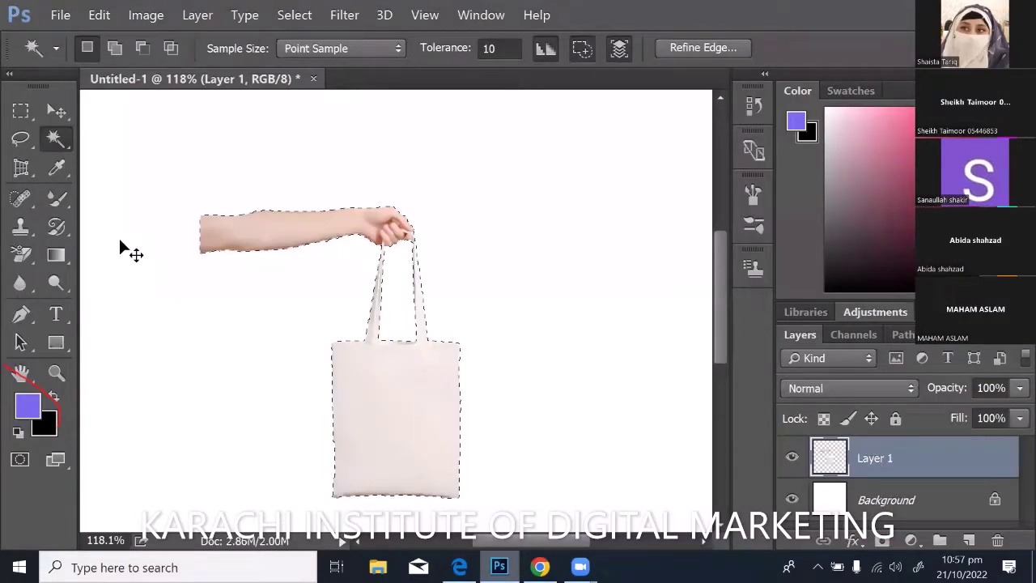
key("v")
key("ctrl")
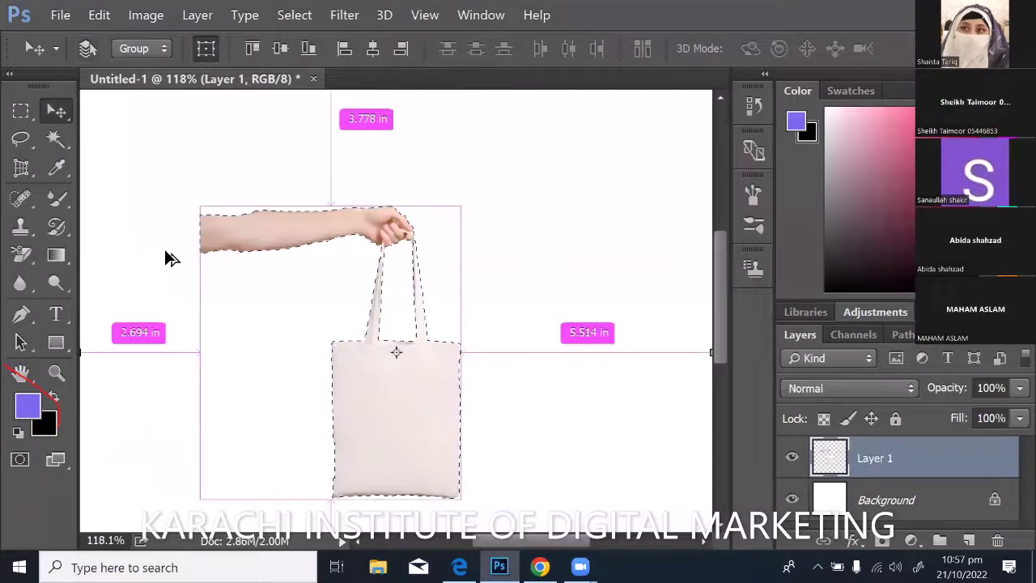
key("ctrl+v")
key("ctrl+z")
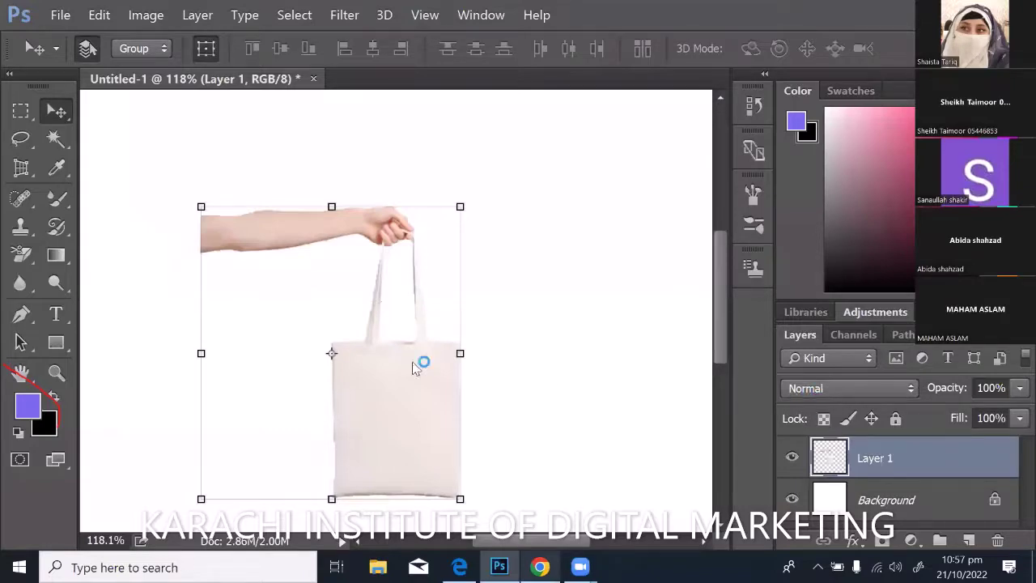
Save the light wooden planks image to the Desktop as JPEG old-wood-texture_36078-33 and place it in the Photoshop bag document
key("alt+Tab")
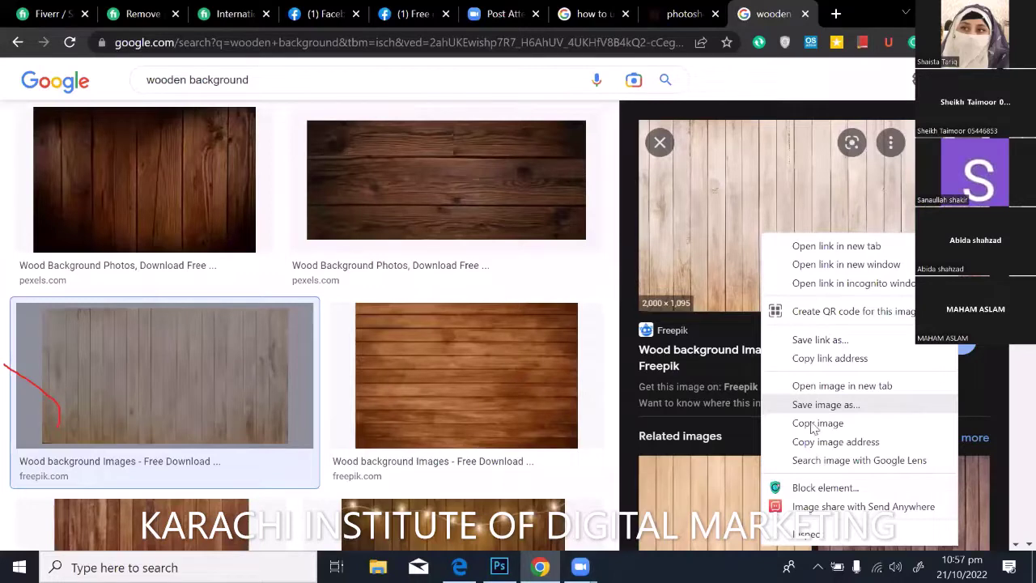
key("Return")
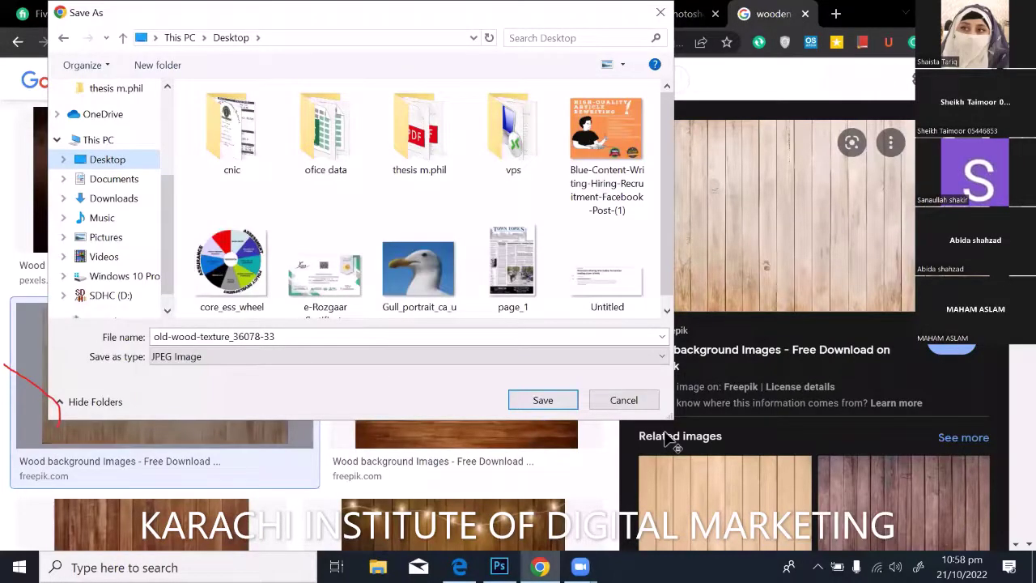
key("alt+Tab")
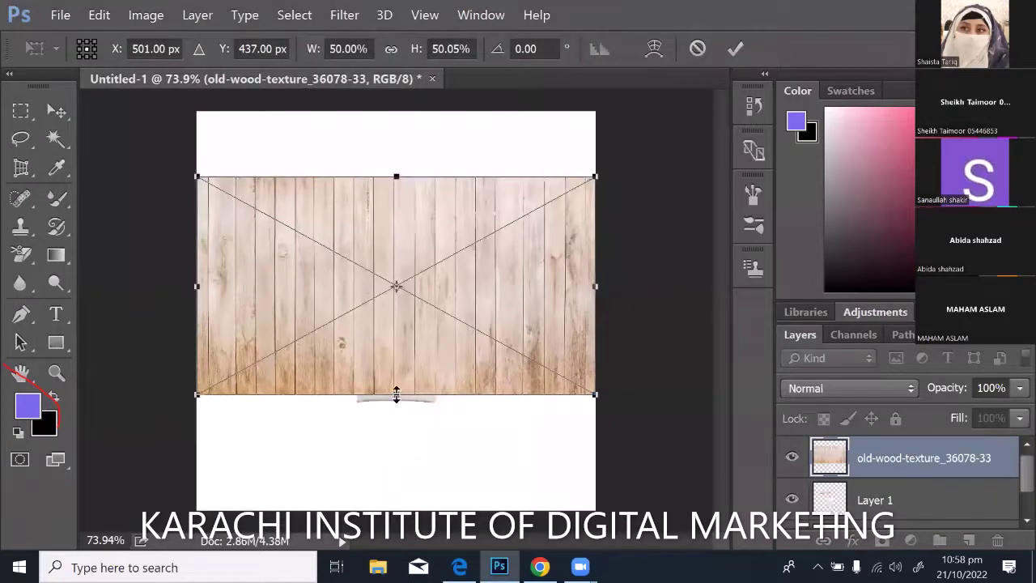
Stretch the placed wood texture to about 91% height so it covers the whole canvas, and commit the transformation
left_click_drag(396, 394, 396, 566)
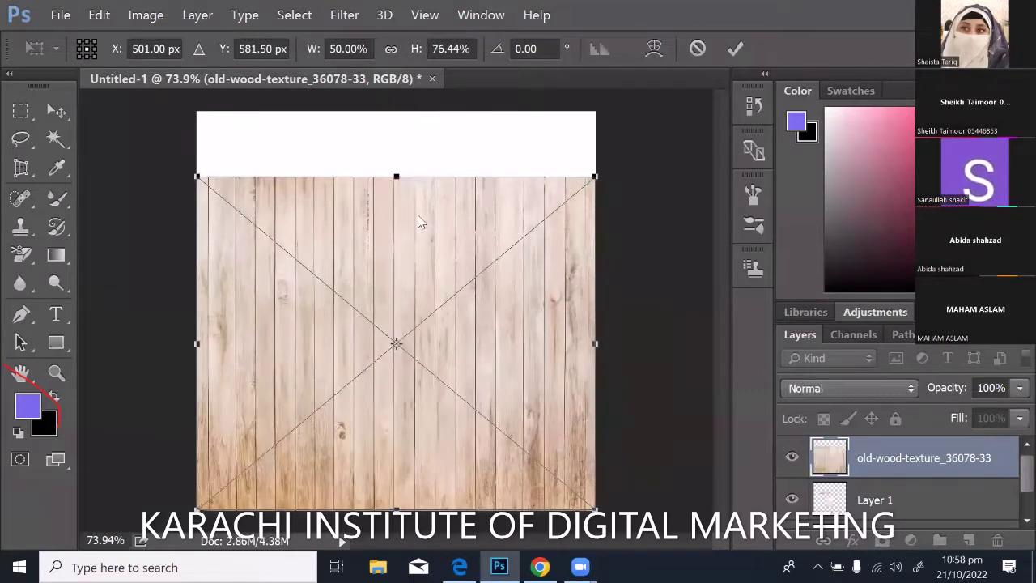
left_click_drag(396, 175, 418, 101)
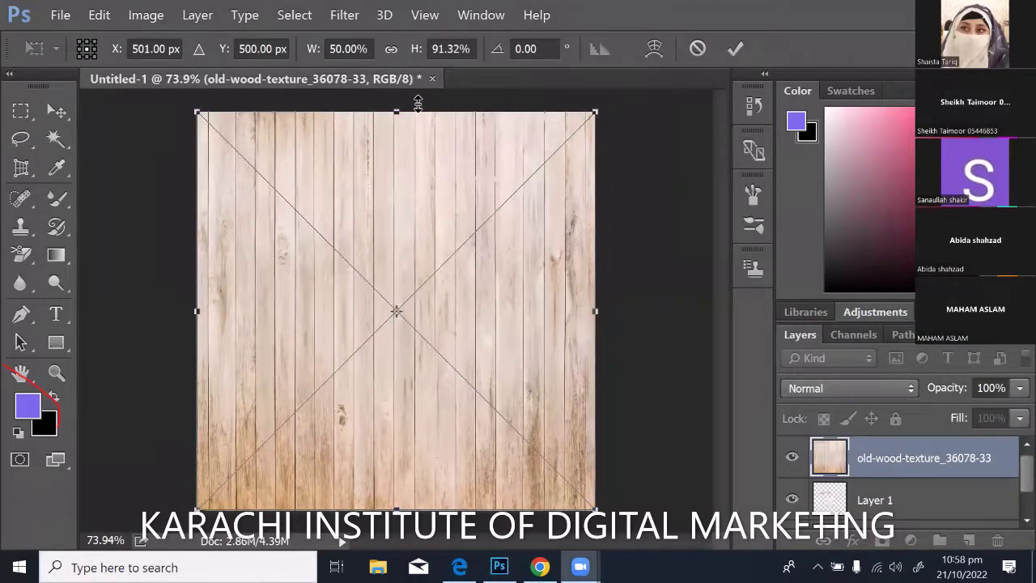
left_click(735, 49)
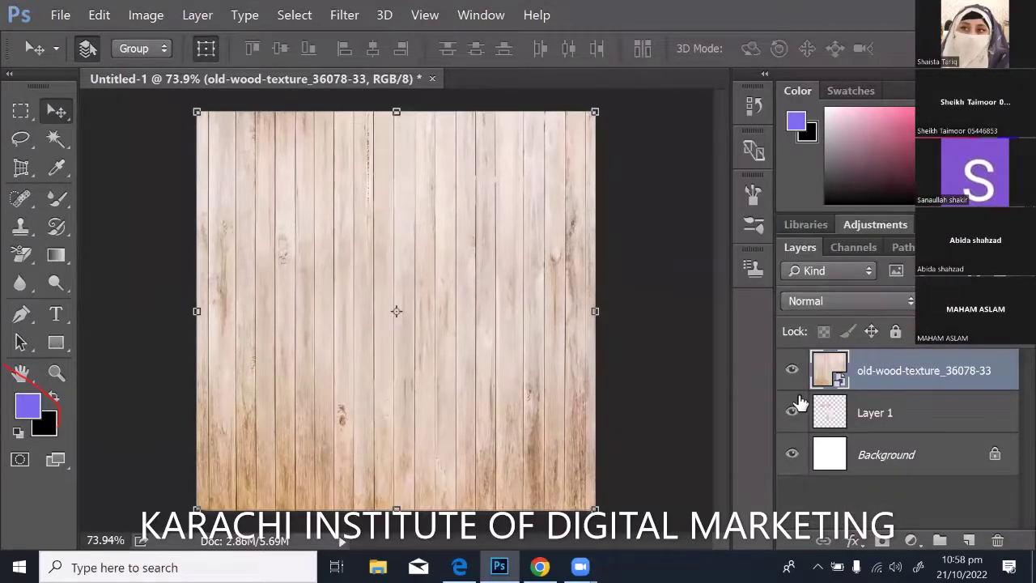
Move the old-wood-texture_36078-33 layer below Layer 1 so it sits behind the arm and bag, and select Layer 1
key("Escape")
left_click_drag(899, 371, 890, 433)
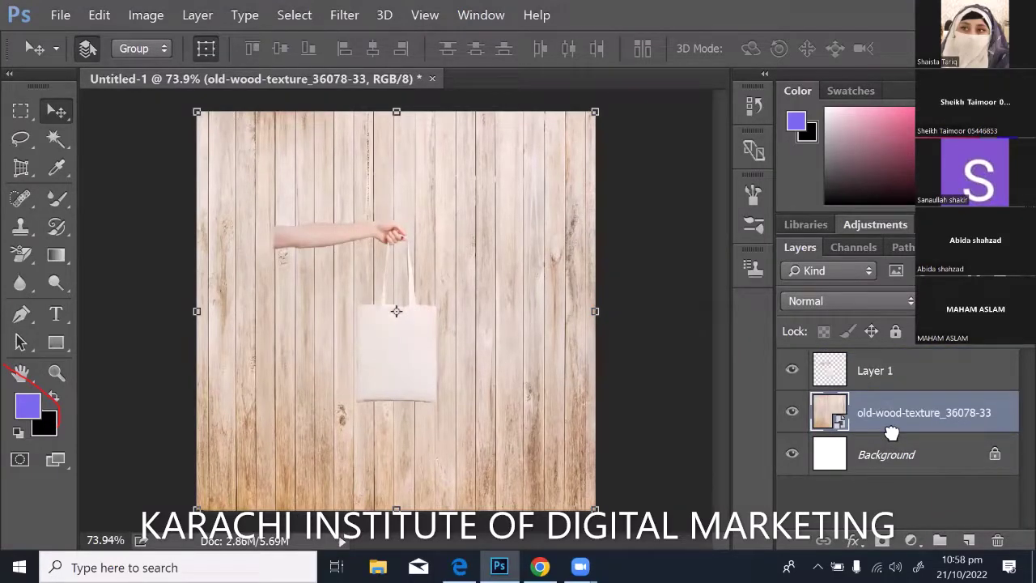
left_click(915, 369)
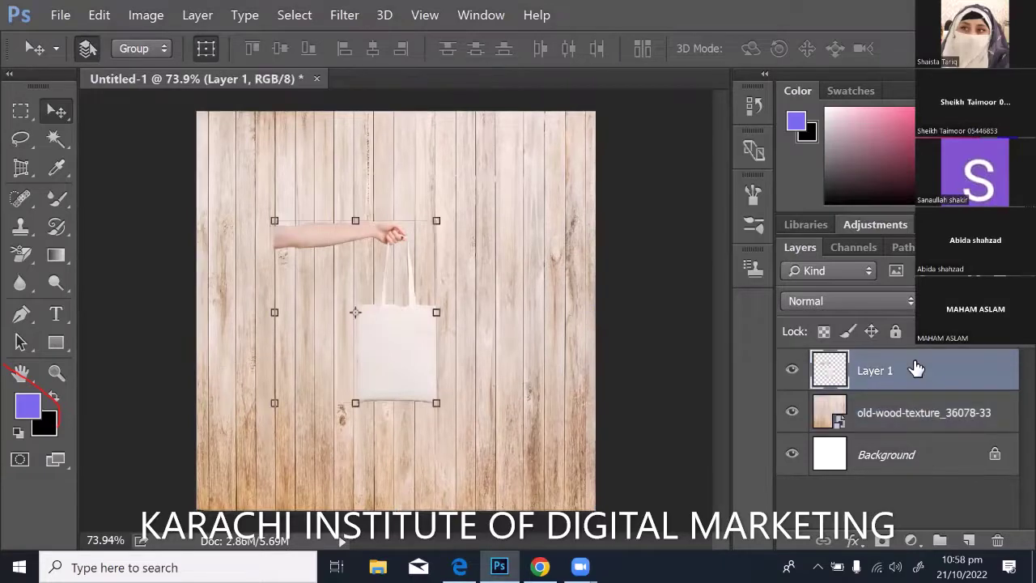